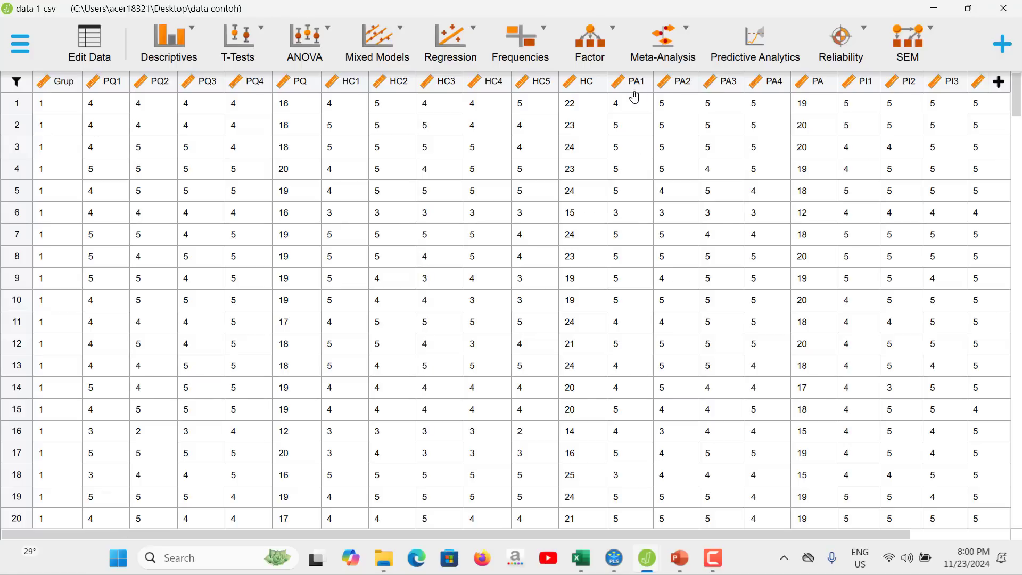
Start an Exploratory Factor Analysis and add all variables from PQ1 through PI to the analysis, leaving out Grup.
click(592, 52)
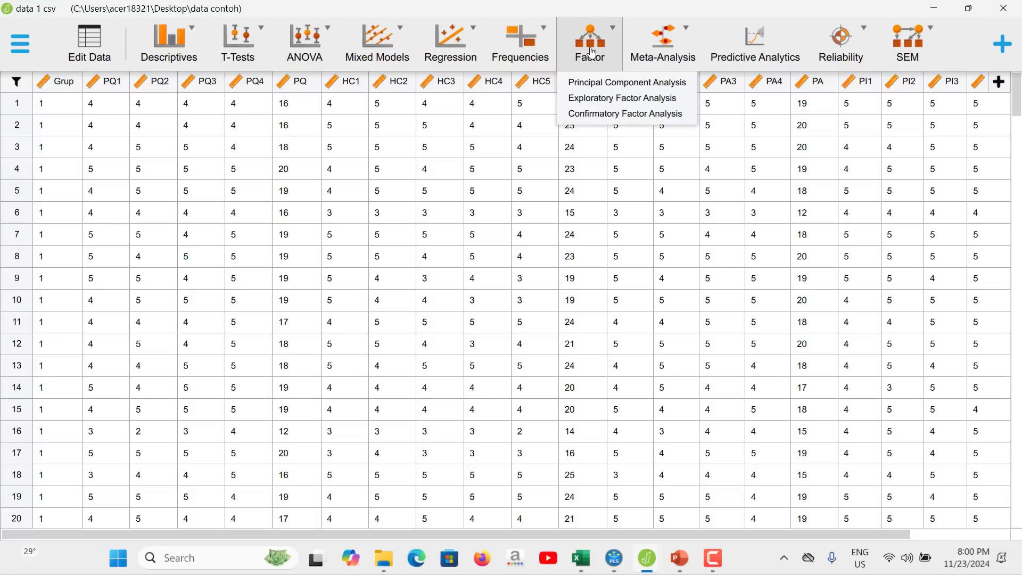
click(609, 108)
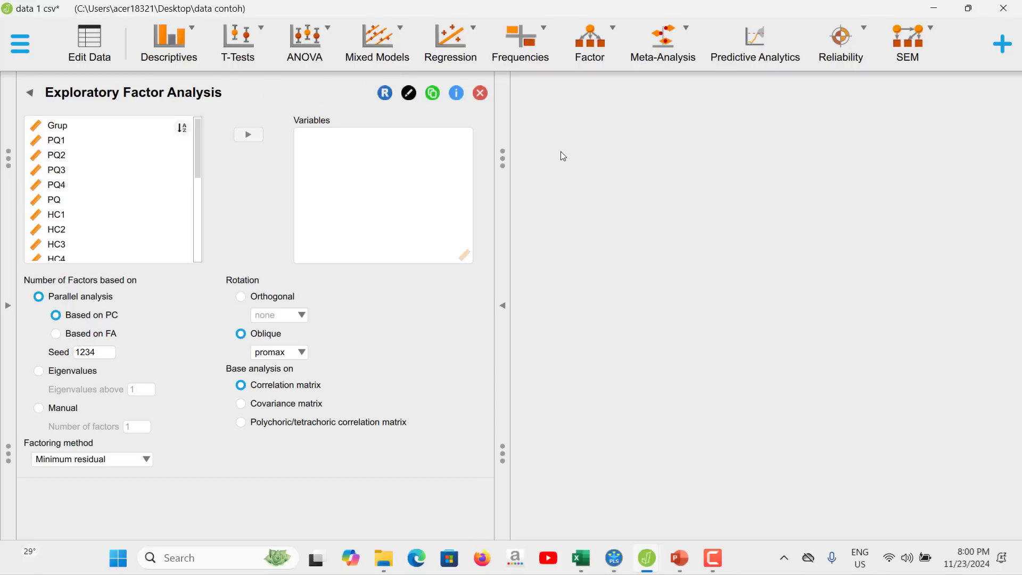
click(103, 143)
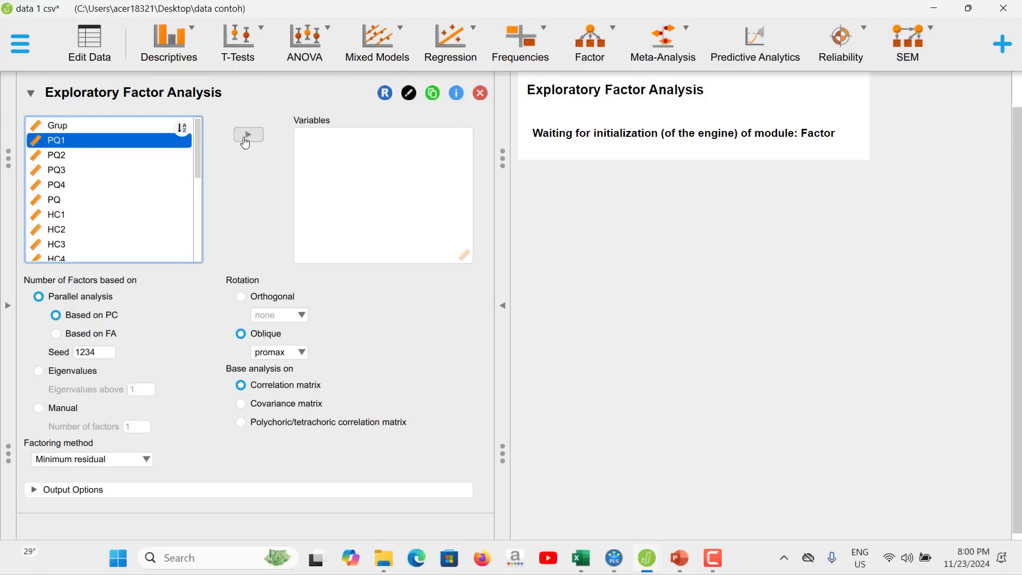
click(247, 136)
click(247, 135)
click(247, 136)
click(247, 135)
click(246, 136)
click(246, 135)
click(247, 135)
double_click(247, 135)
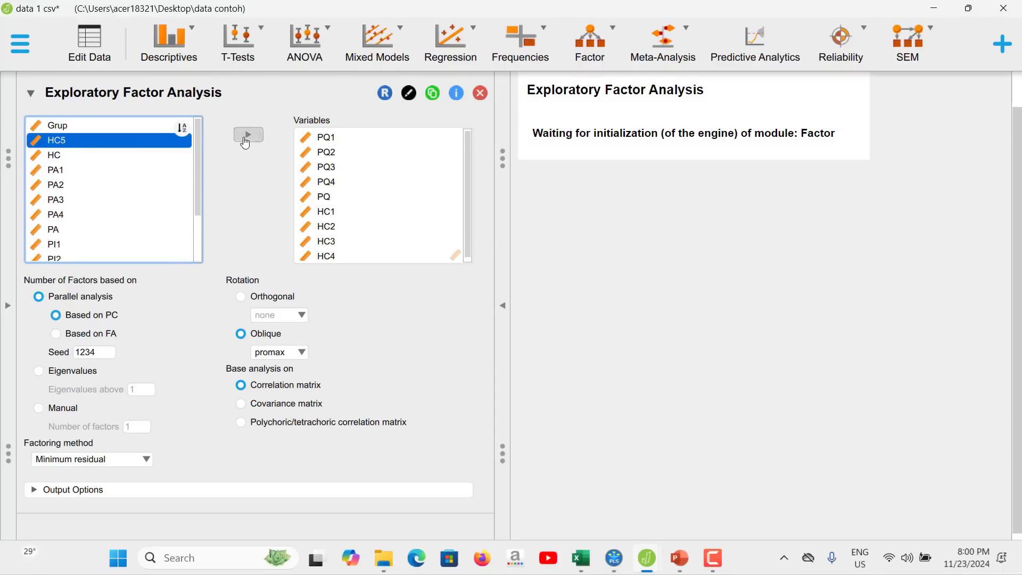
double_click(247, 136)
click(247, 135)
double_click(246, 135)
double_click(247, 135)
click(246, 135)
double_click(246, 135)
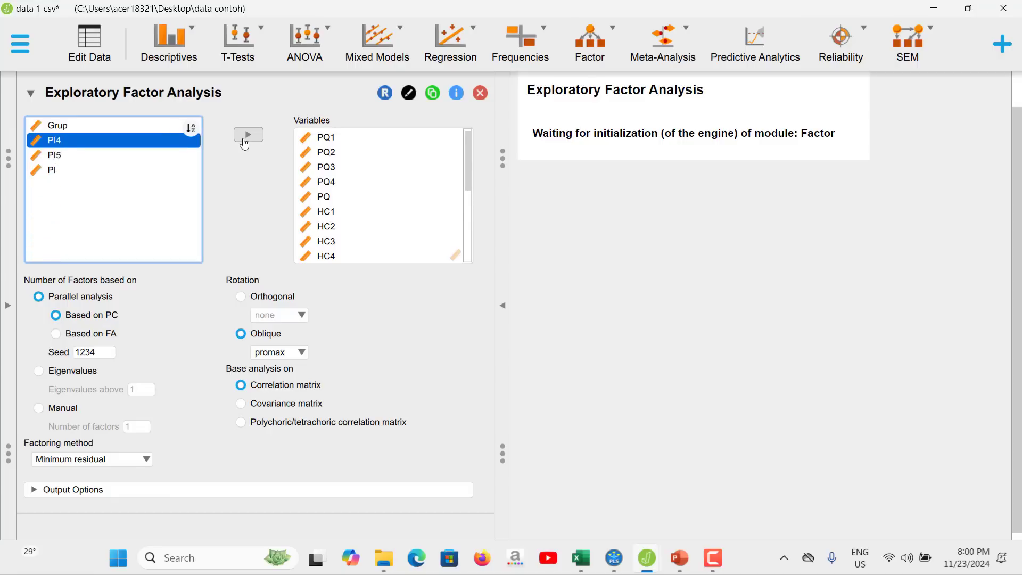
double_click(247, 135)
click(247, 135)
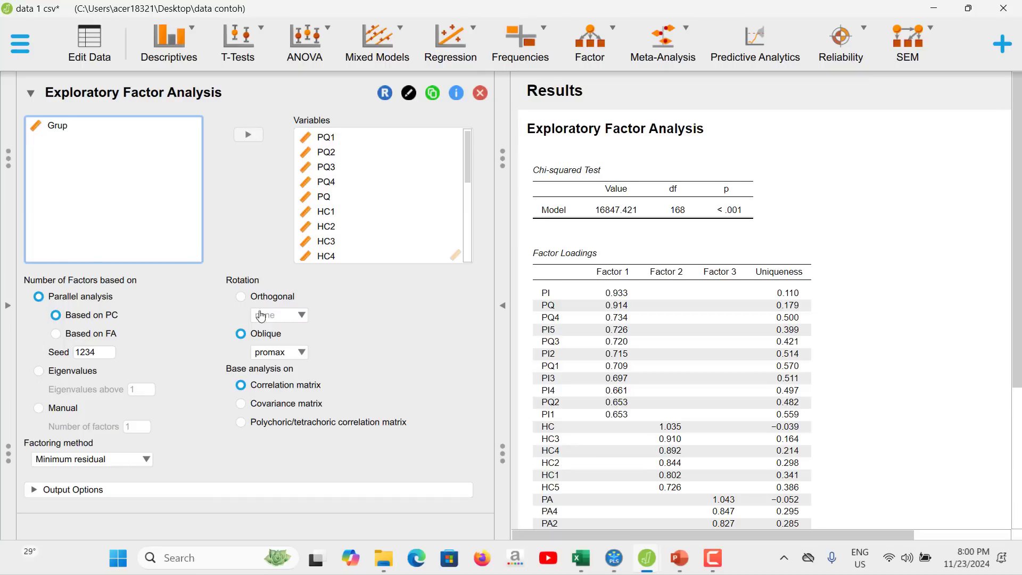
Set the number of factors manually to 4, consulting the path model in SmartPLS for the number of constructs.
click(39, 409)
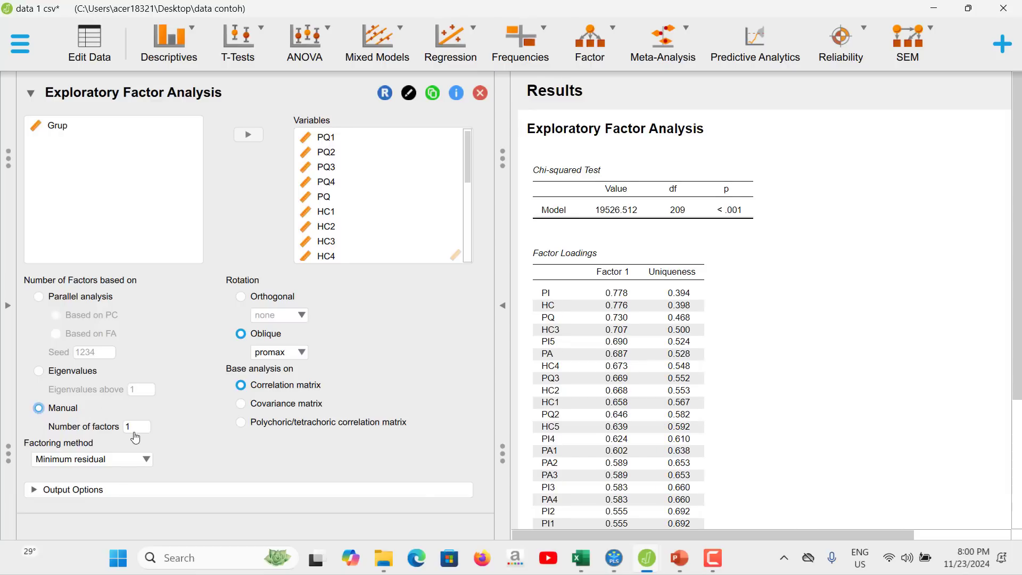
mouse_move(614, 558)
click(617, 562)
click(618, 563)
click(619, 563)
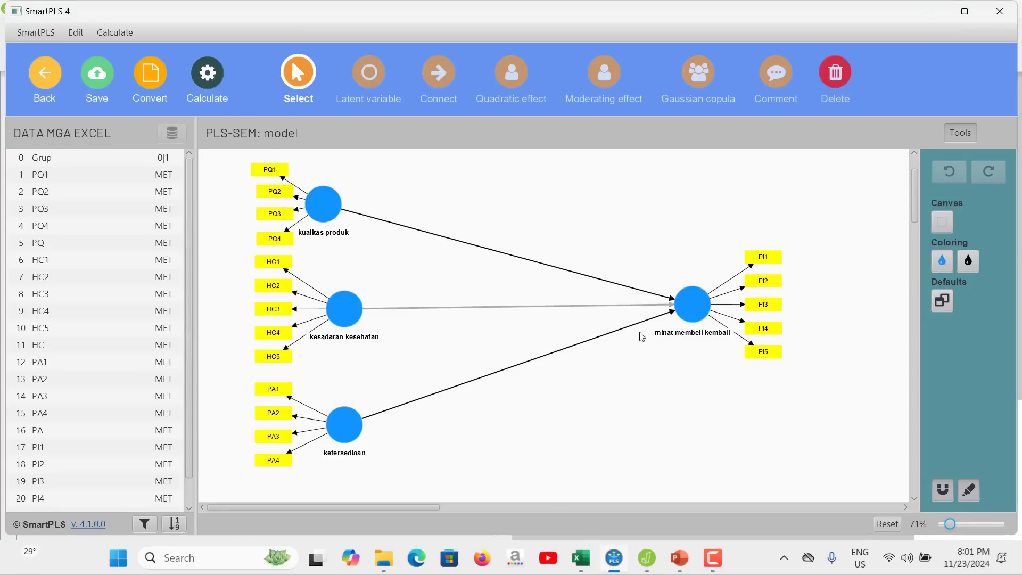
mouse_move(646, 563)
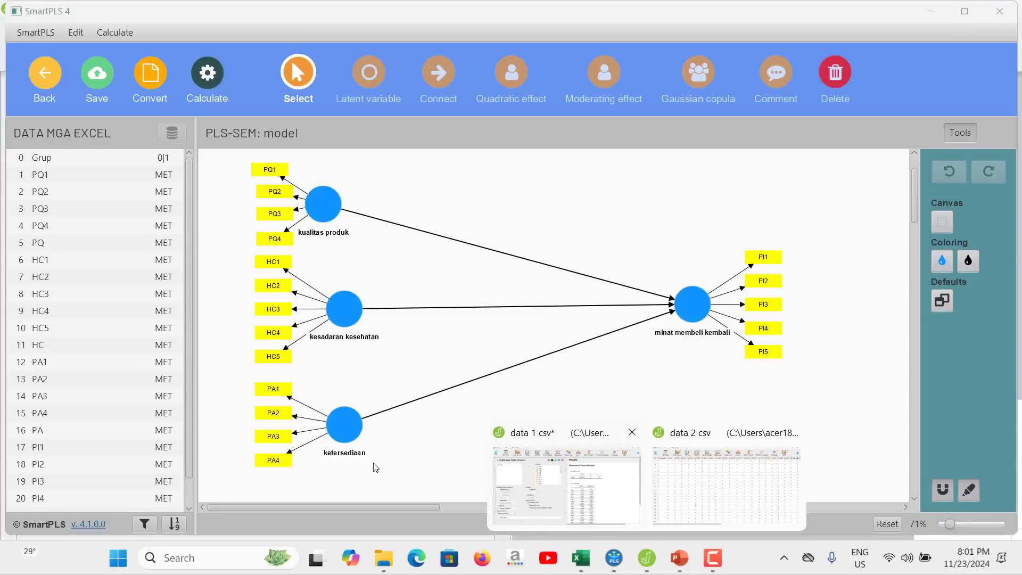
click(548, 485)
click(144, 428)
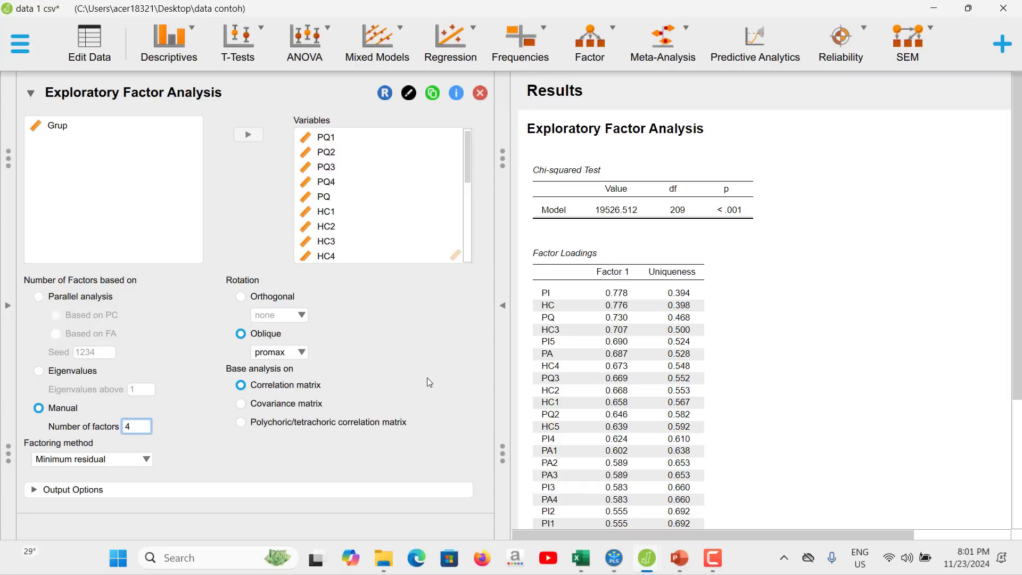
key(Return)
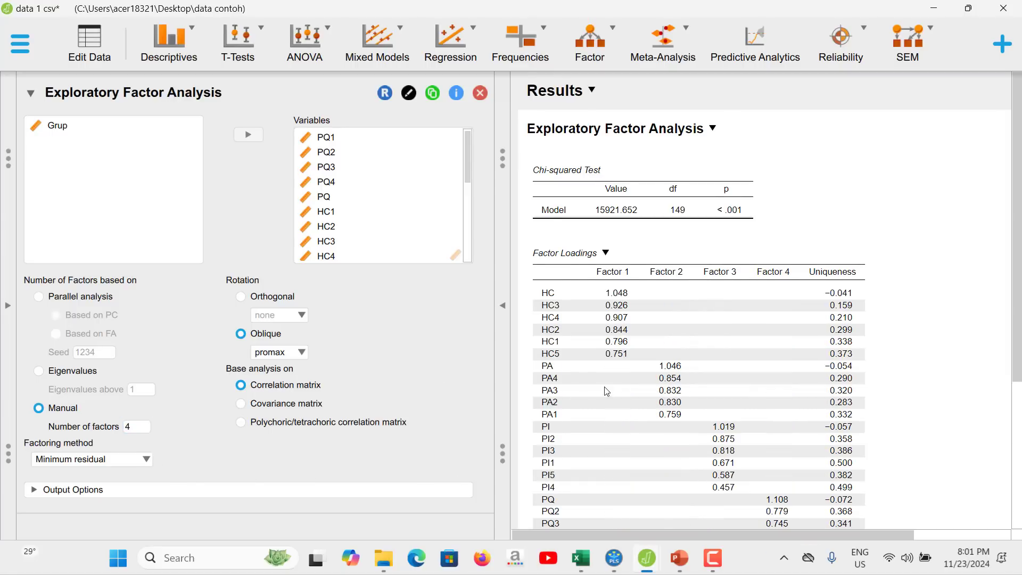
Remove the total-score variables PQ and HC from the factor analysis variables.
scroll(607, 392, down, 3)
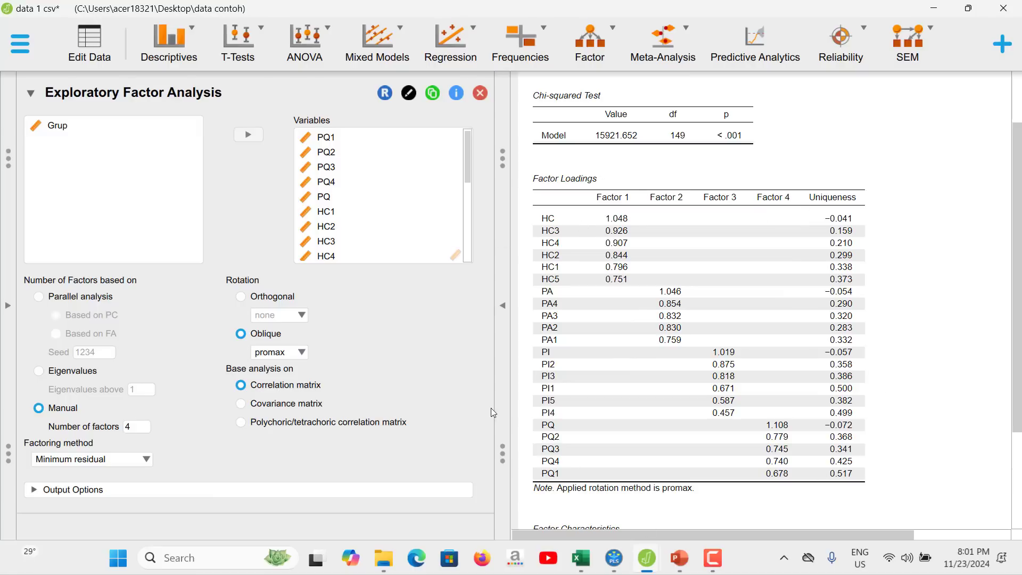
click(340, 198)
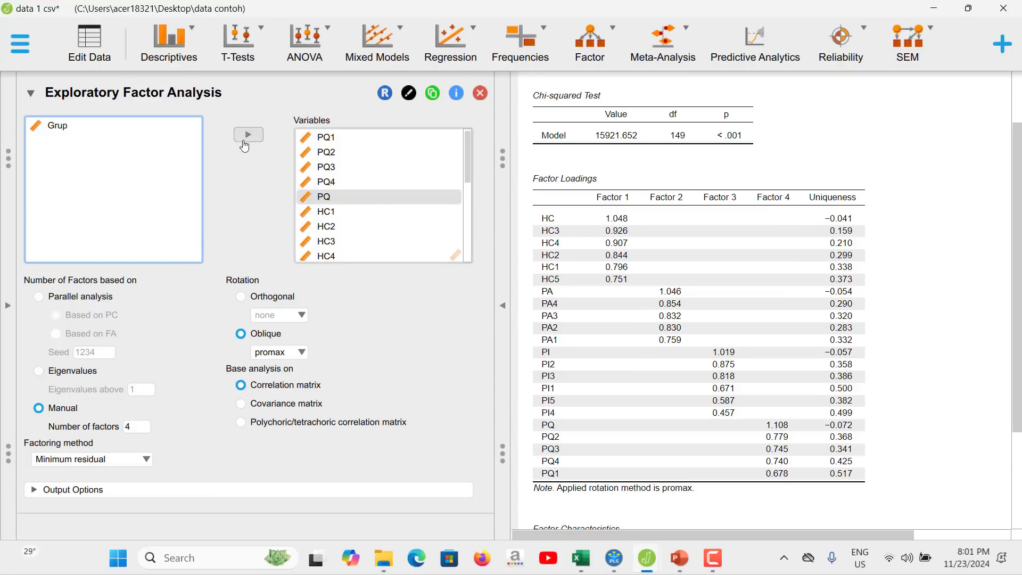
click(302, 197)
click(247, 138)
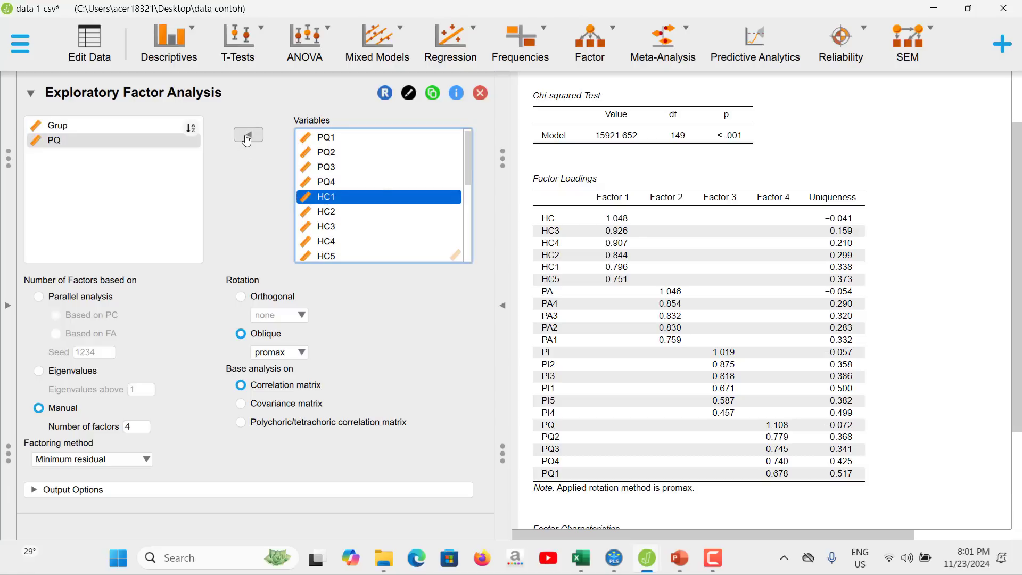
scroll(379, 202, down, 3)
click(373, 208)
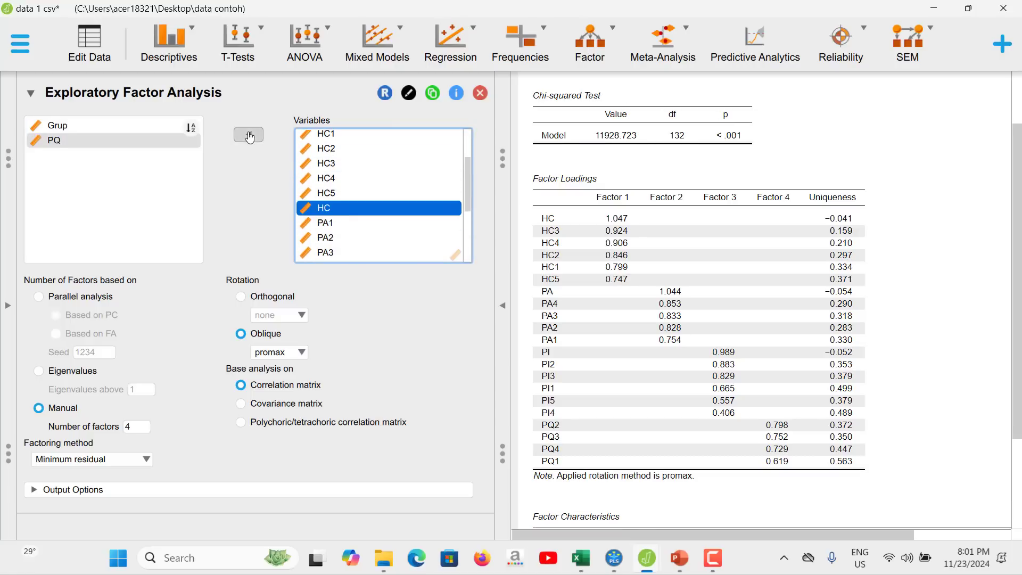
click(249, 135)
Remove the total-score variables PA and PI from the factor analysis variables.
scroll(373, 233, down, 2)
click(346, 224)
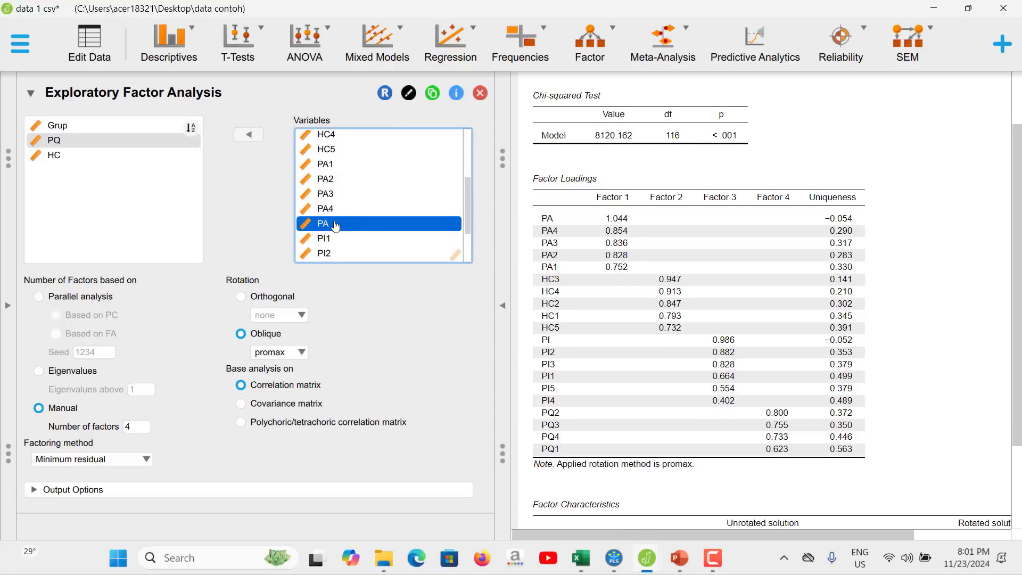
click(253, 136)
scroll(386, 201, down, 5)
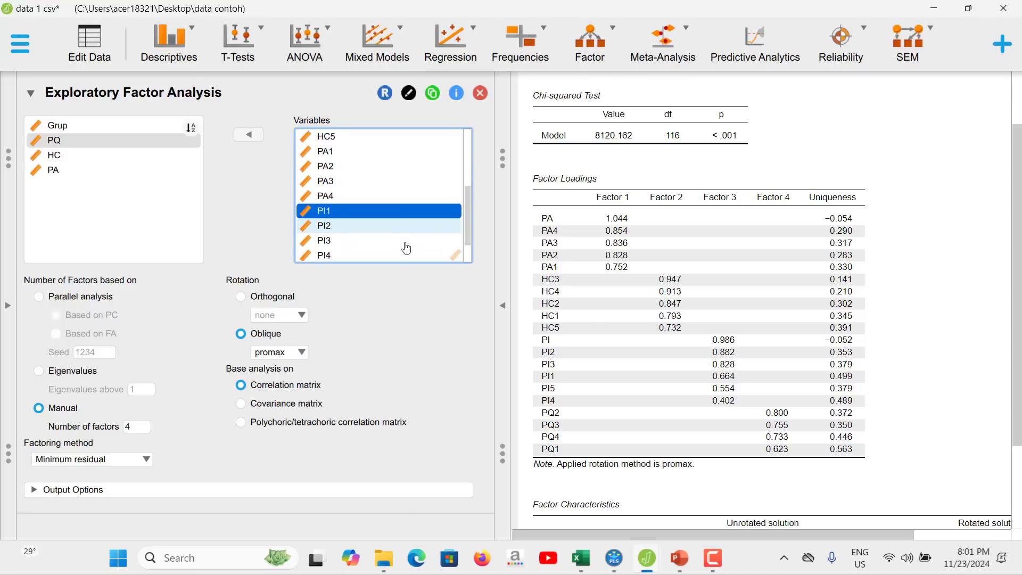
click(378, 253)
click(261, 138)
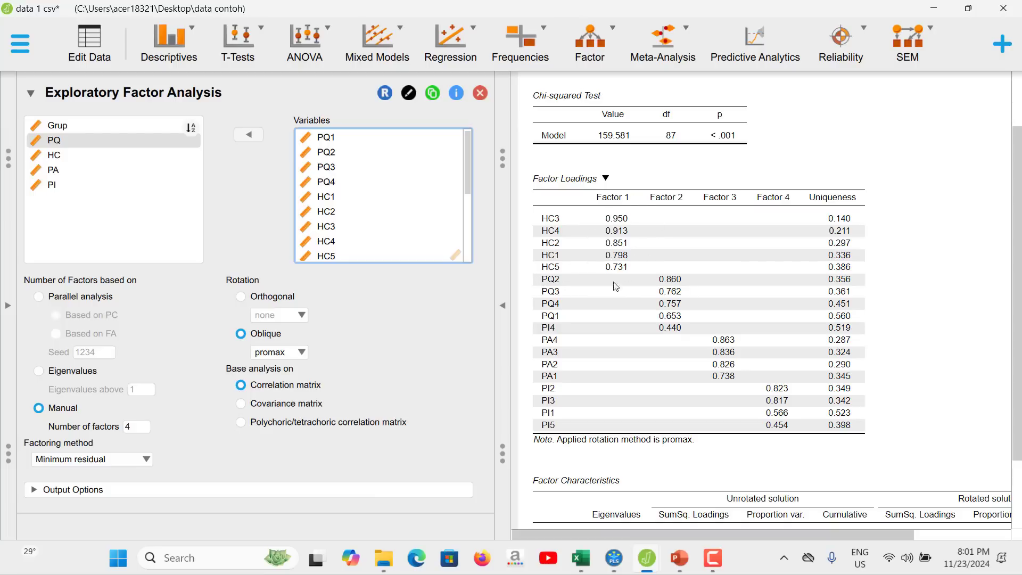
Compare the Factor Loadings table with the path model diagram in PowerPoint, checking which construct each indicator belongs to, especially PI4.
mouse_move(626, 559)
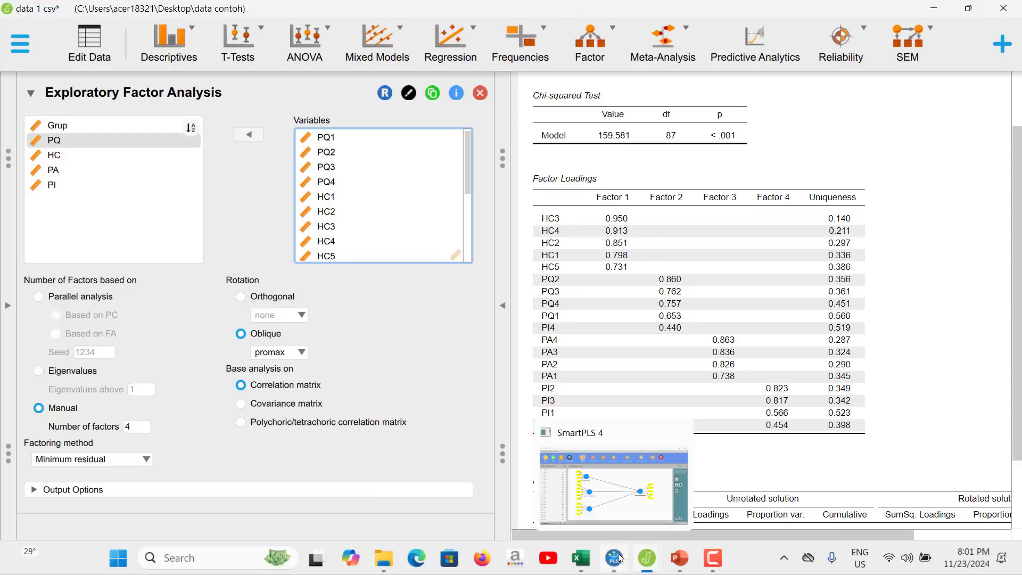
click(680, 559)
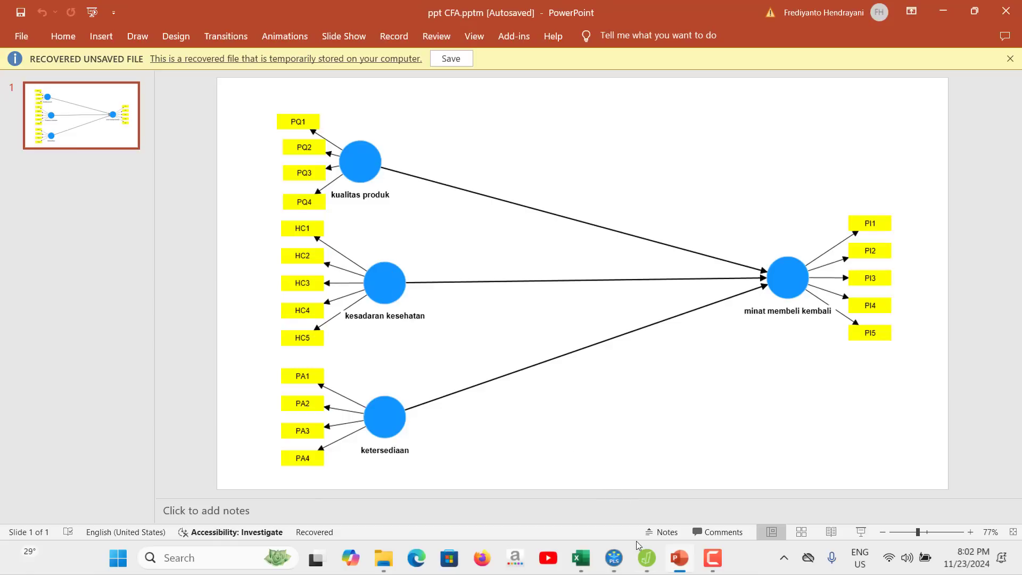
mouse_move(646, 559)
click(603, 493)
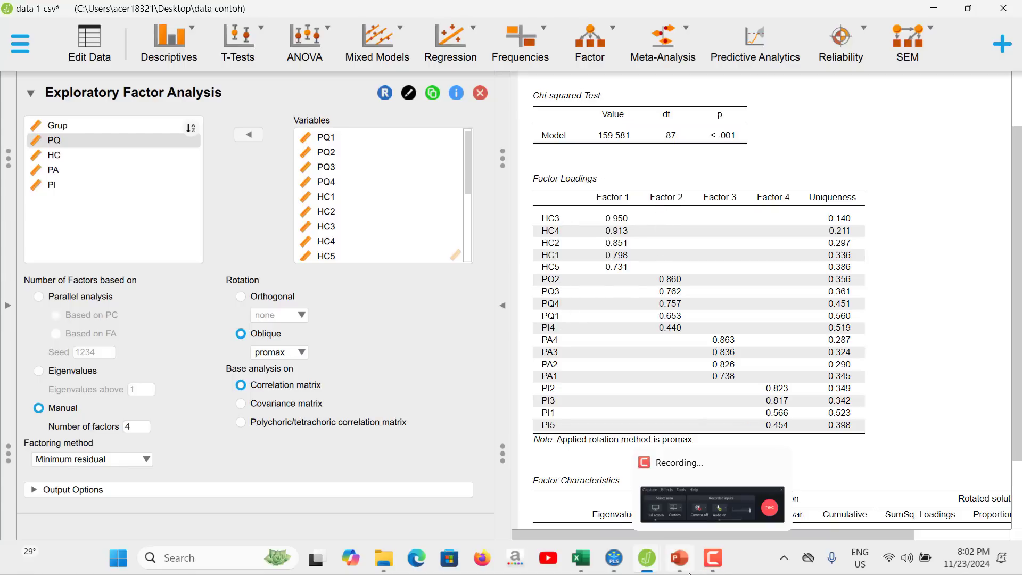
click(680, 558)
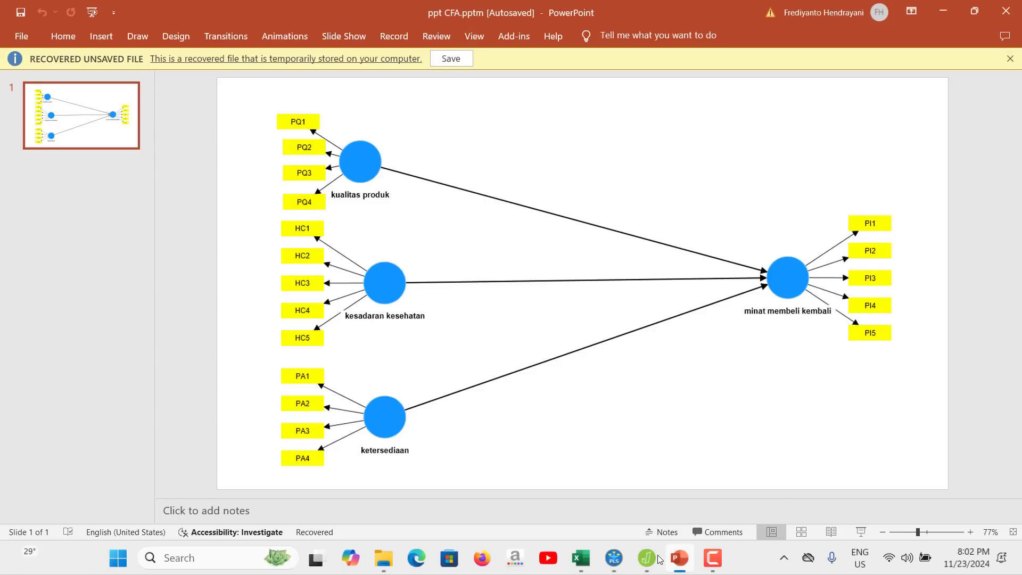
mouse_move(658, 558)
click(619, 485)
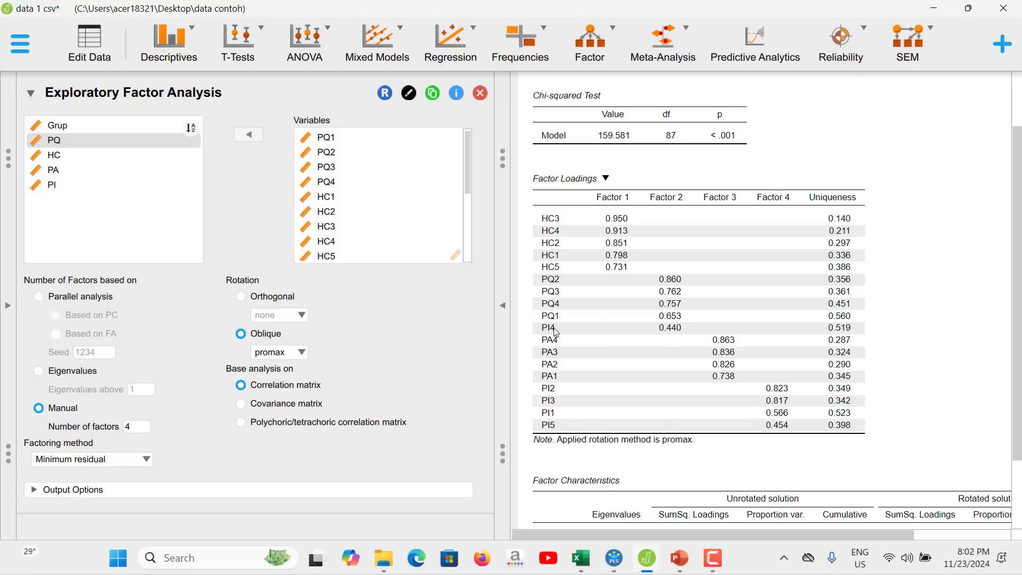
click(680, 557)
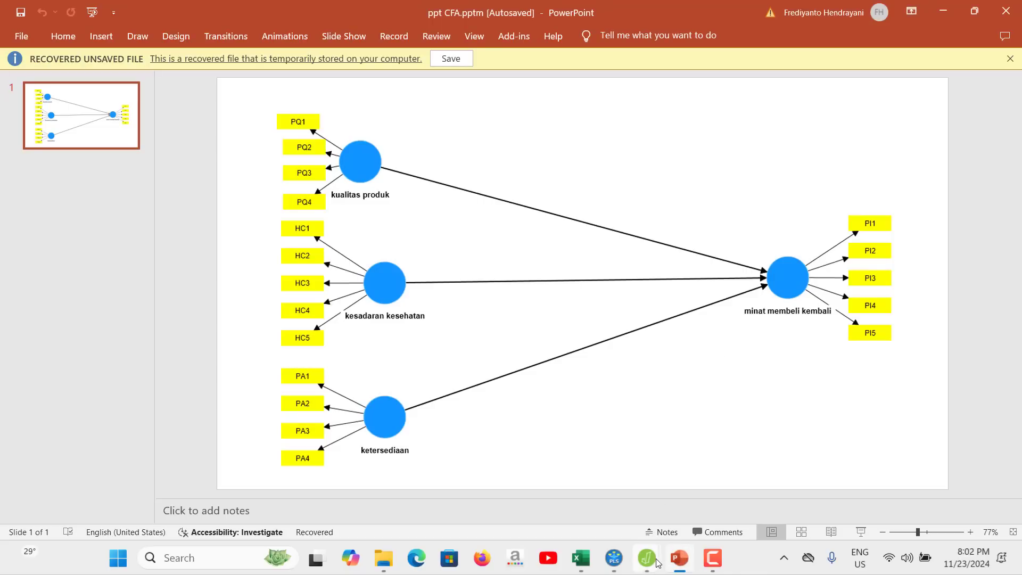
mouse_move(647, 557)
click(620, 496)
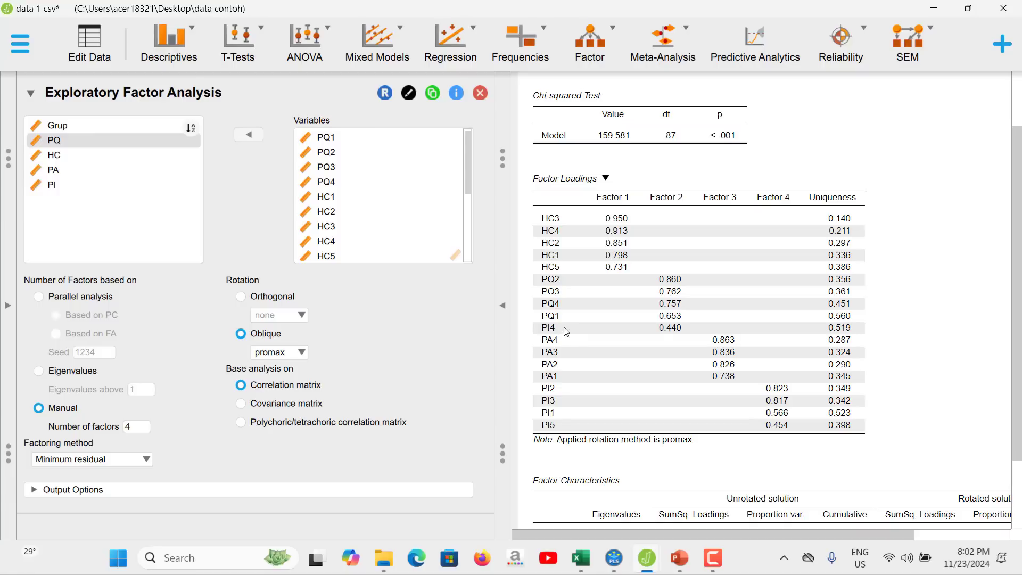
click(680, 557)
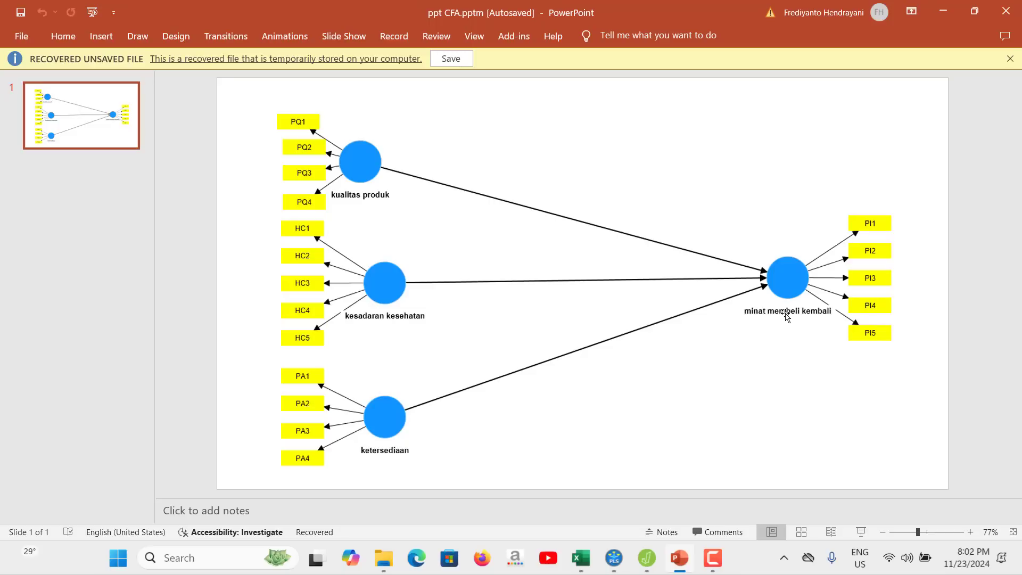
mouse_move(646, 558)
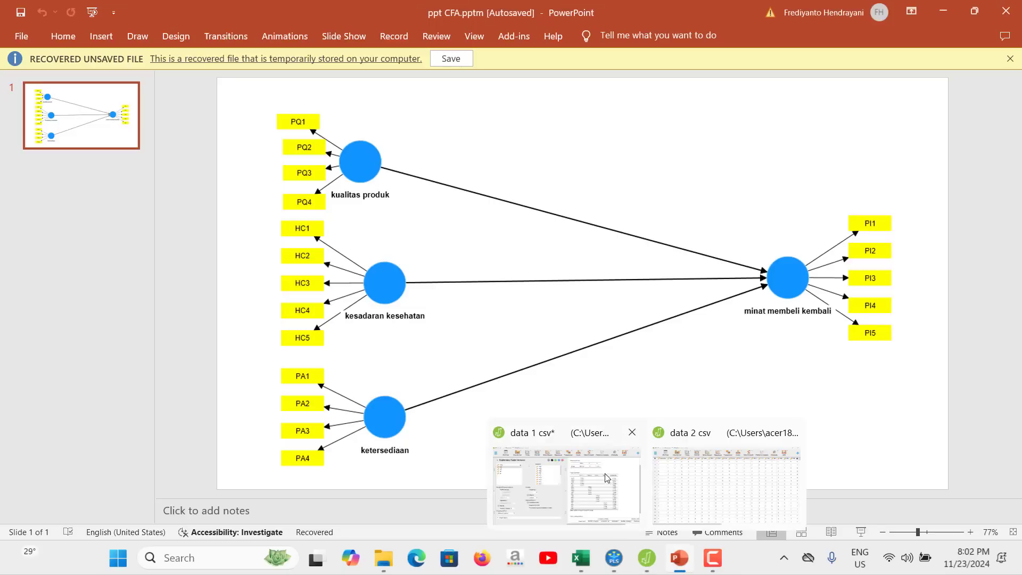
click(607, 473)
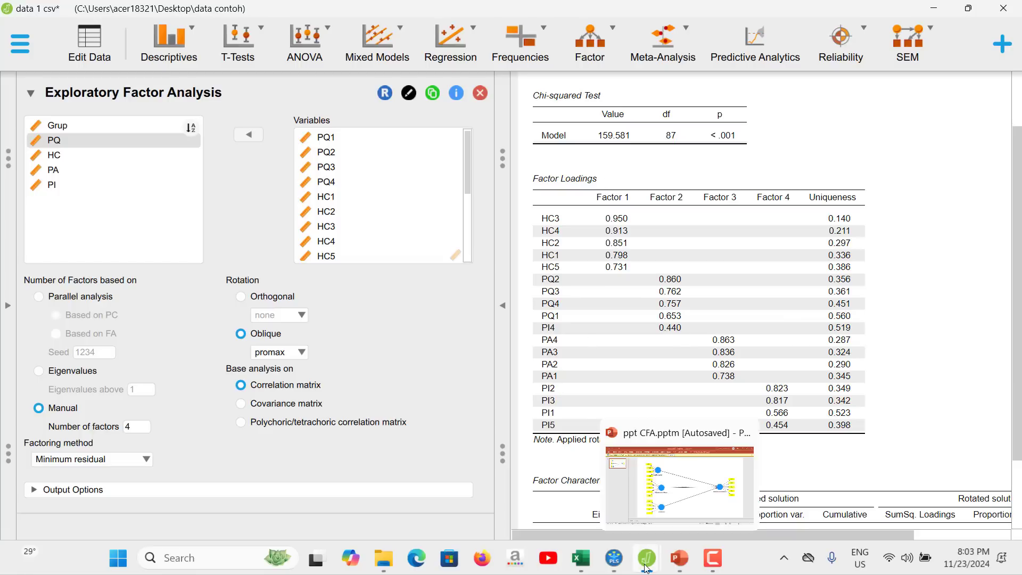
click(675, 562)
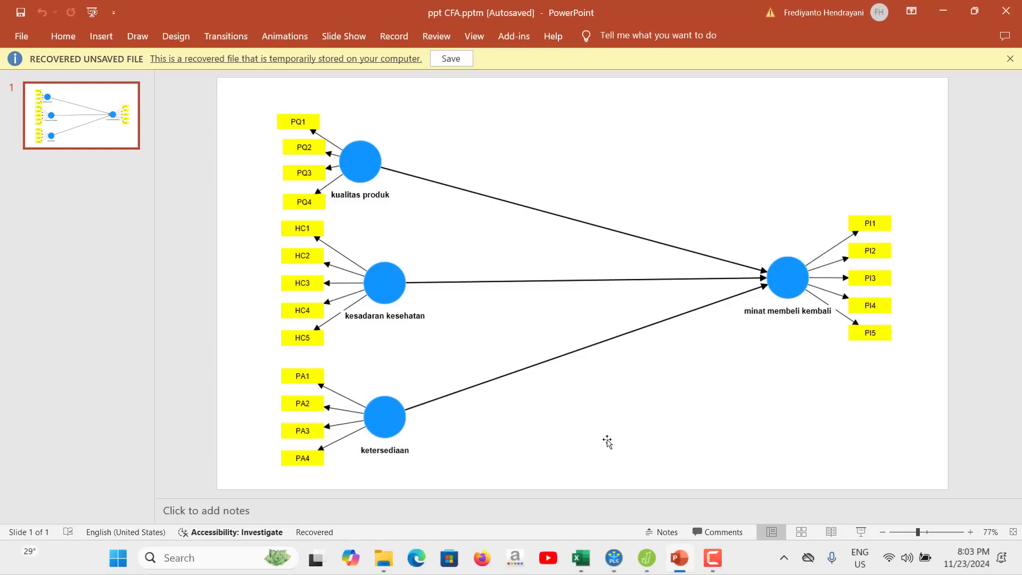
mouse_move(647, 558)
click(613, 468)
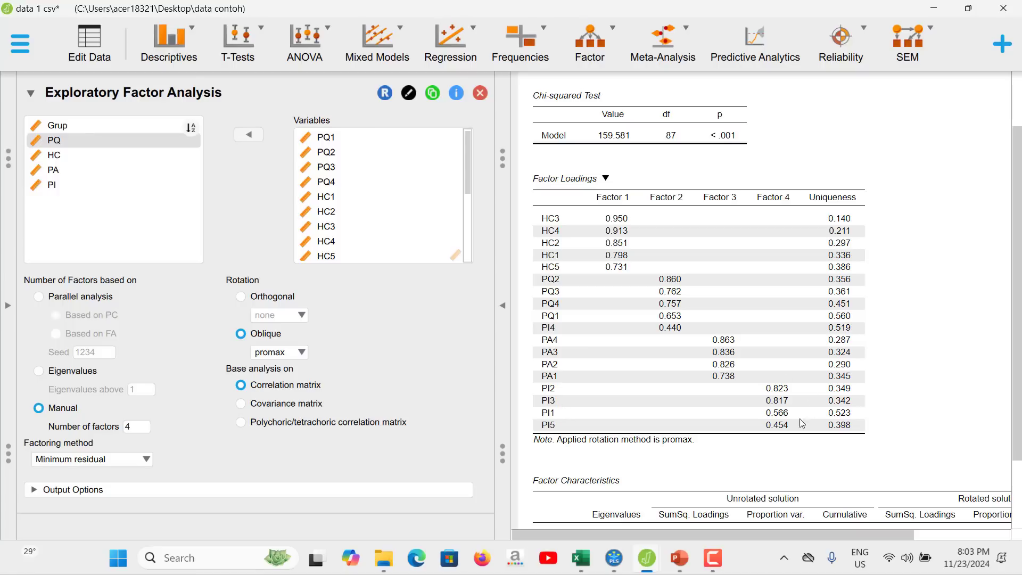
click(681, 558)
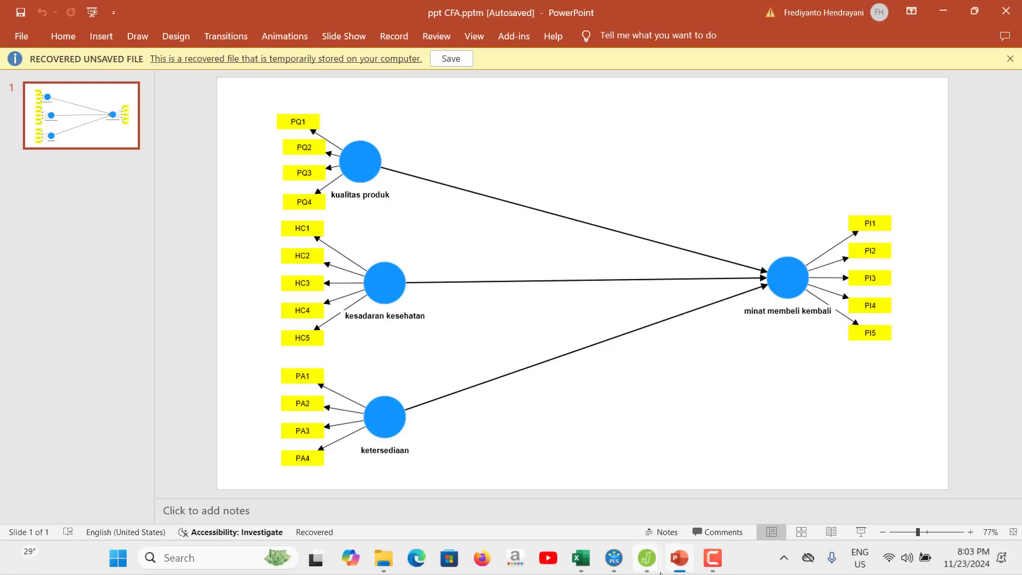
mouse_move(647, 558)
click(612, 455)
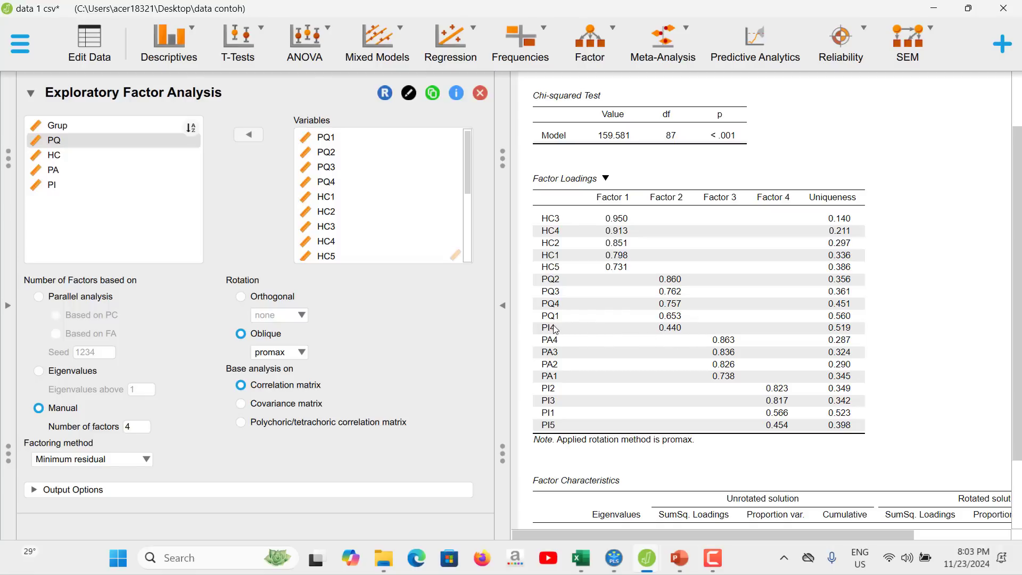
click(680, 558)
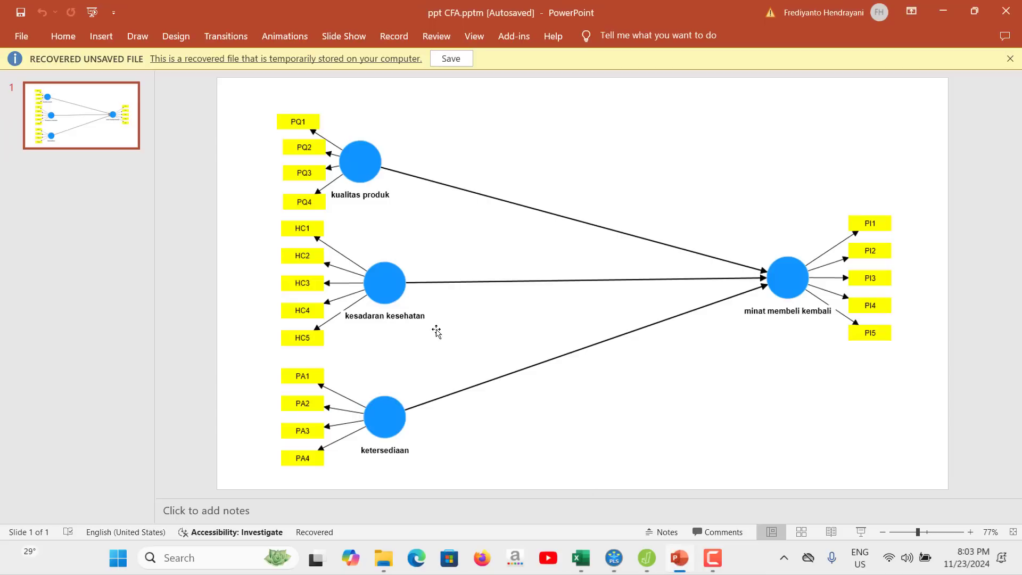
mouse_move(659, 554)
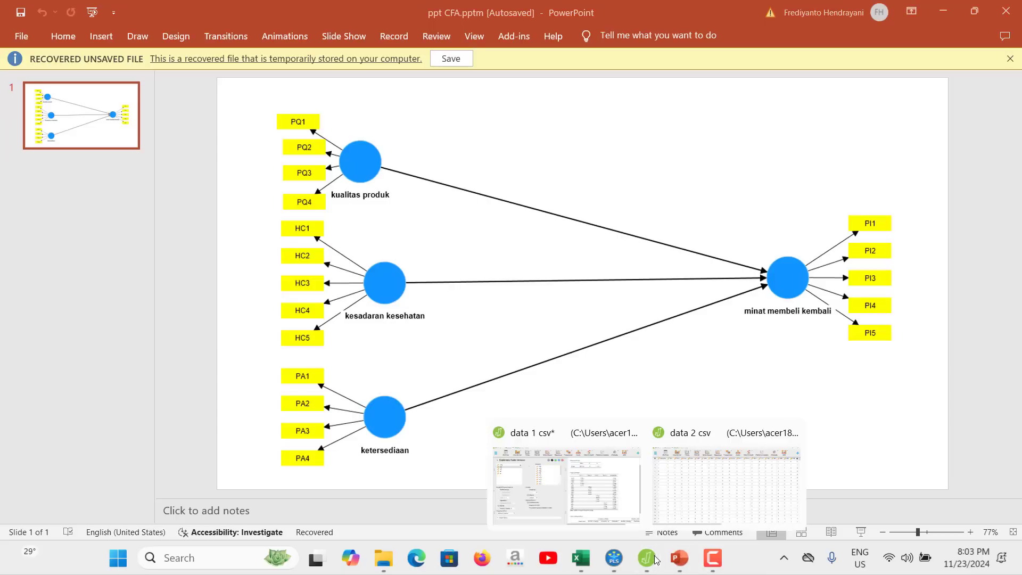
click(610, 499)
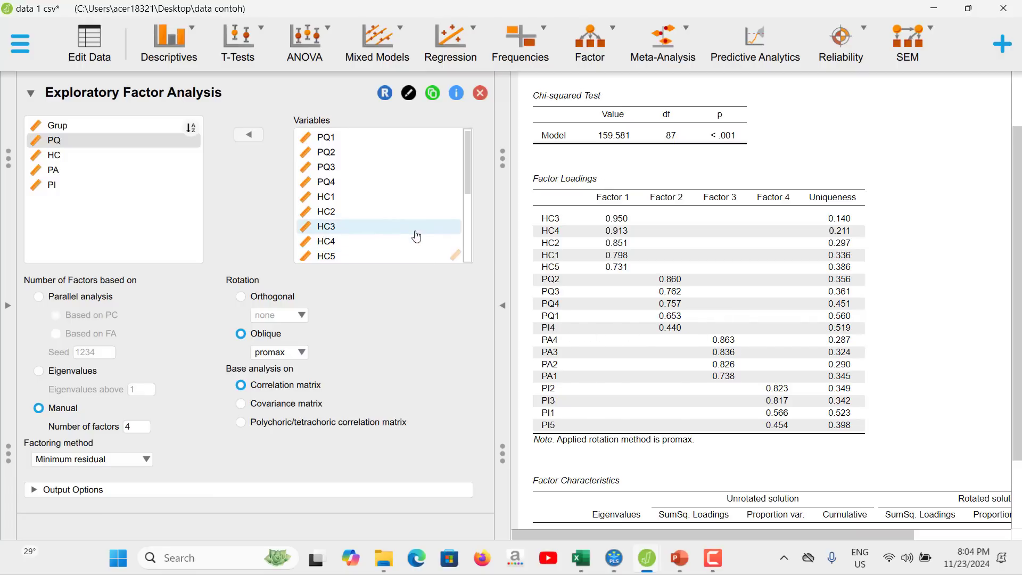
Remove the indicators PI4 and PI5 from the factor analysis variables.
scroll(376, 199, down, 5)
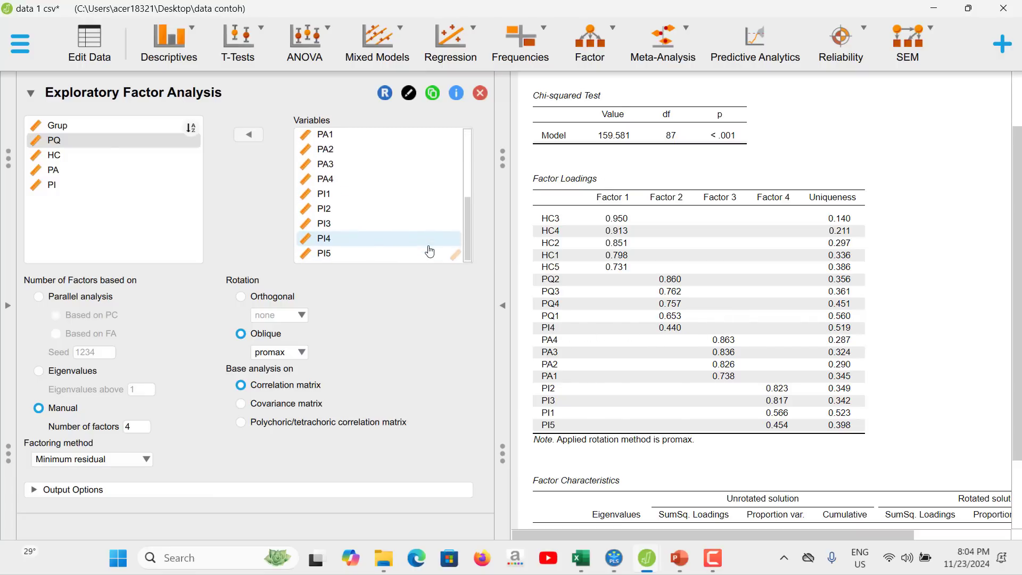
click(361, 237)
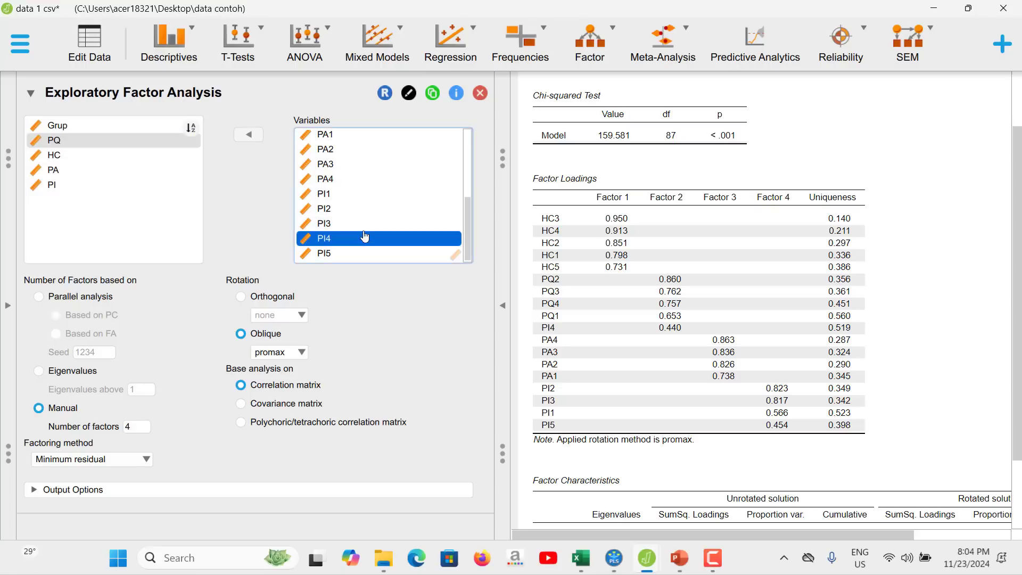
click(248, 136)
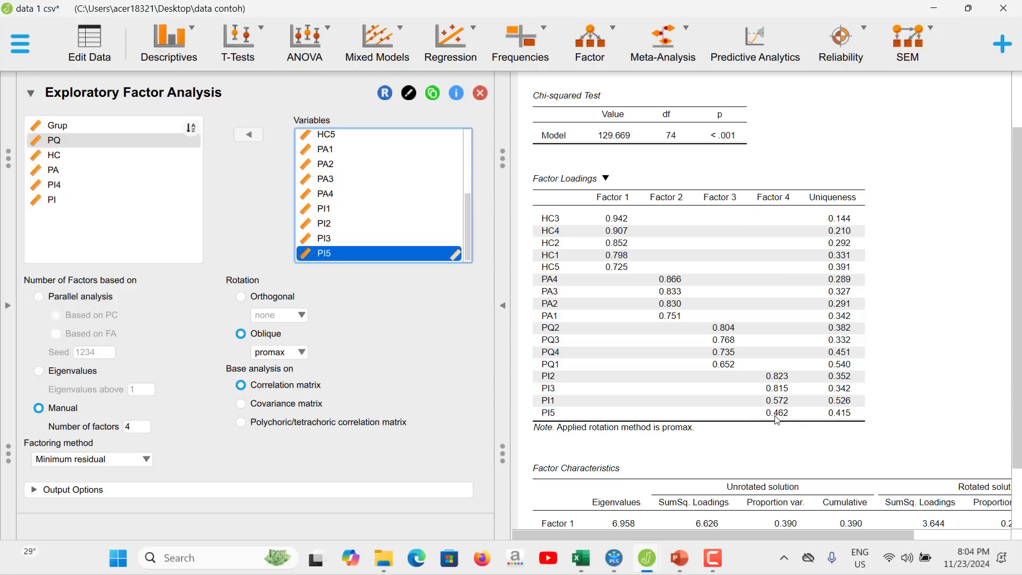
click(245, 139)
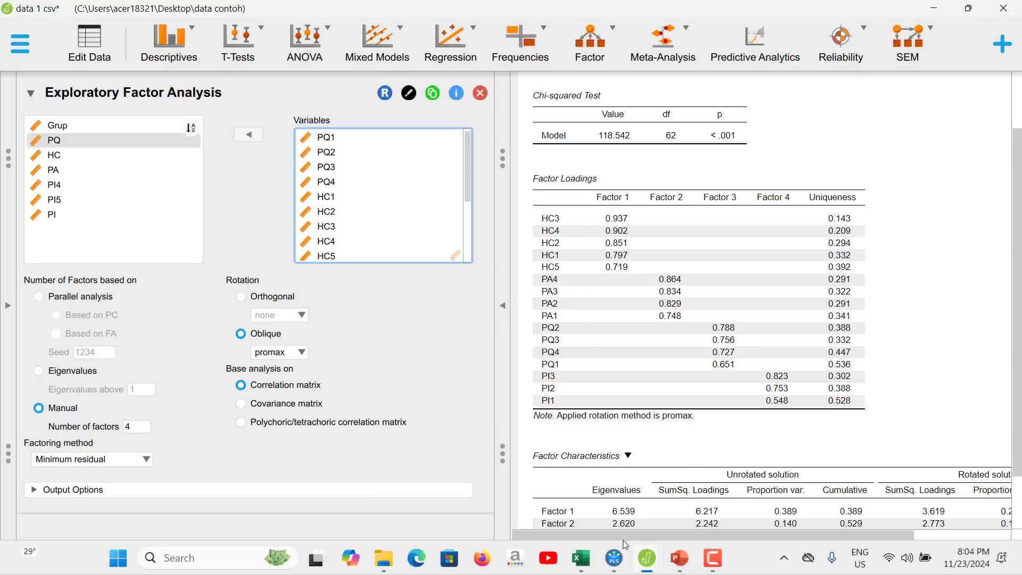
Switch to the SmartPLS path model and delete the indicators PI4 and PI5 from the minat membeli kembali construct.
mouse_move(617, 554)
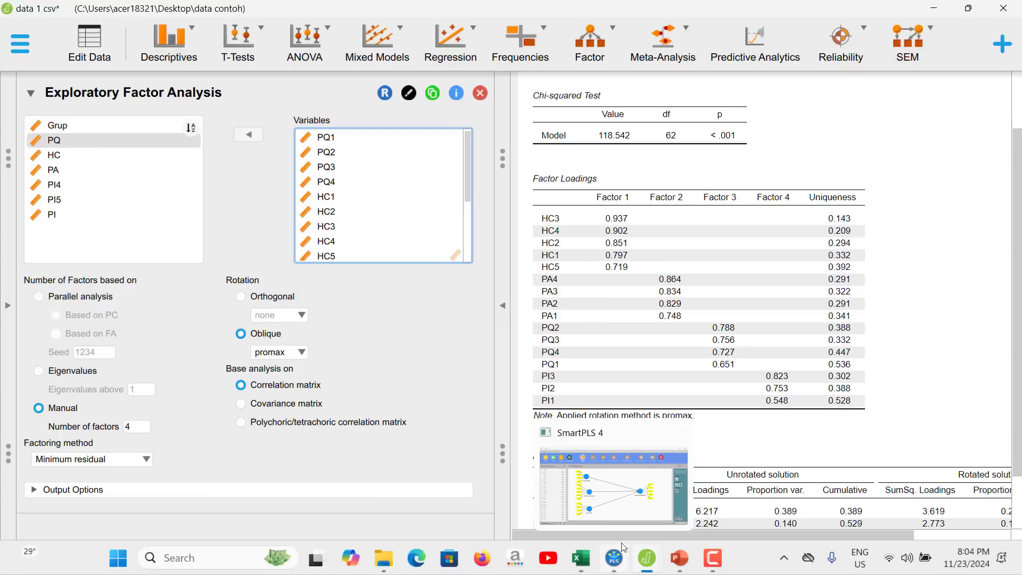
click(617, 503)
mouse_move(646, 556)
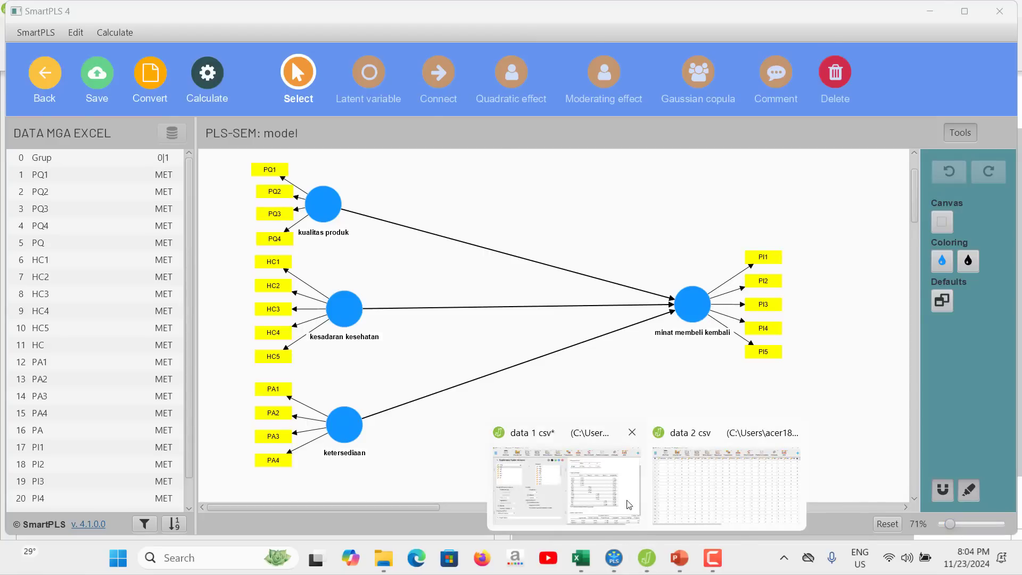
click(629, 504)
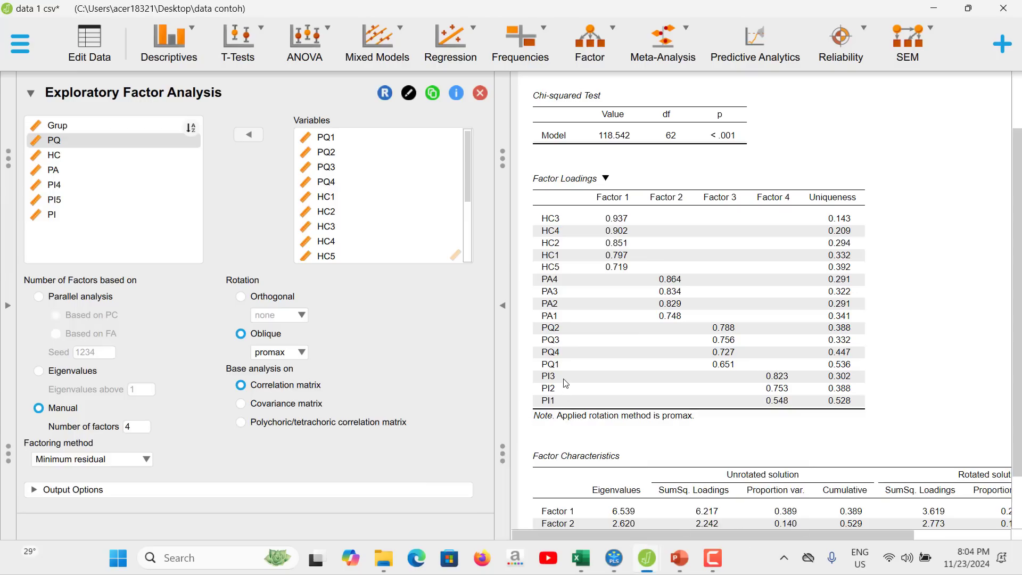
mouse_move(653, 554)
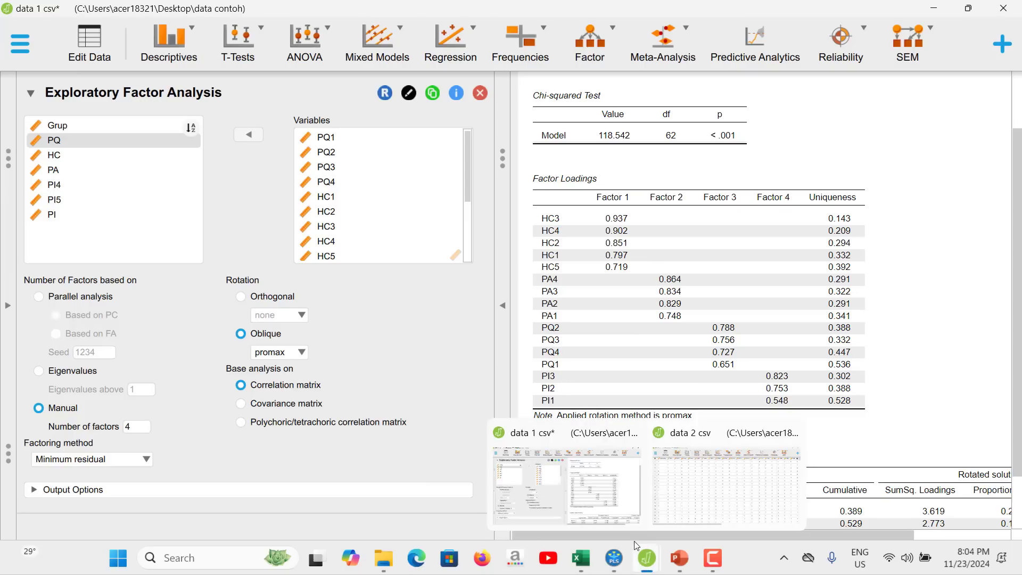
mouse_move(615, 556)
click(612, 480)
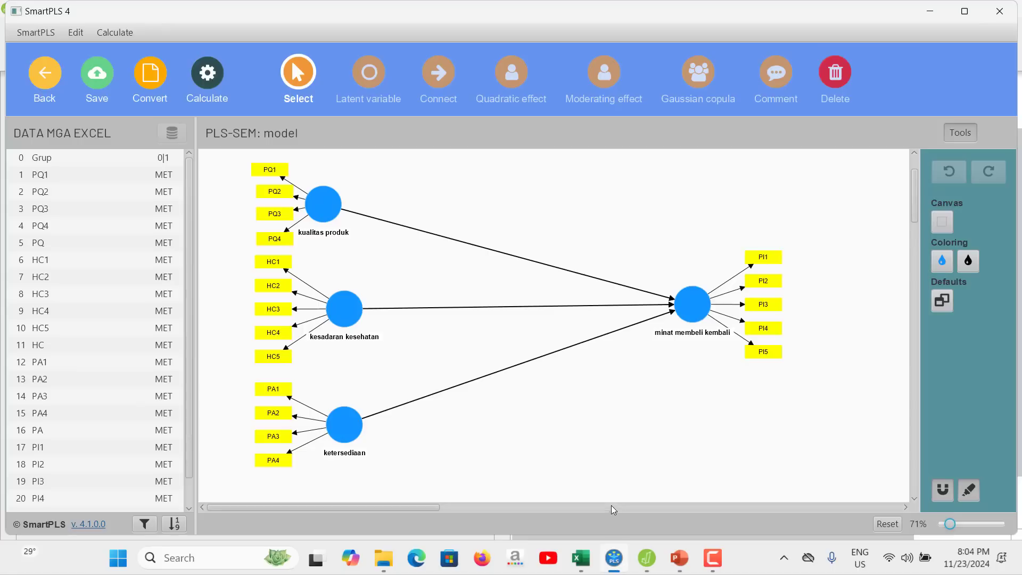
click(765, 333)
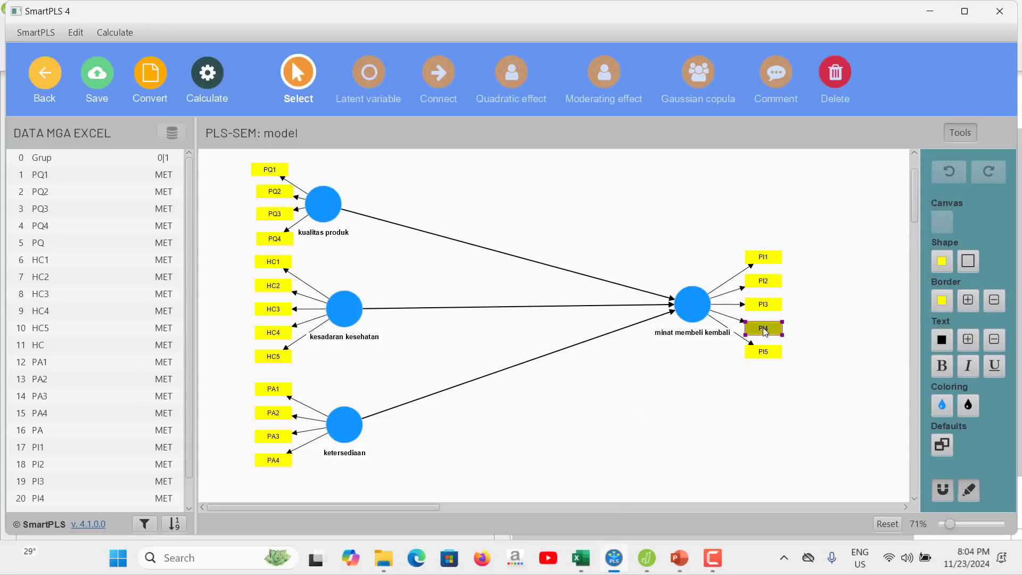
right_click(765, 333)
click(775, 361)
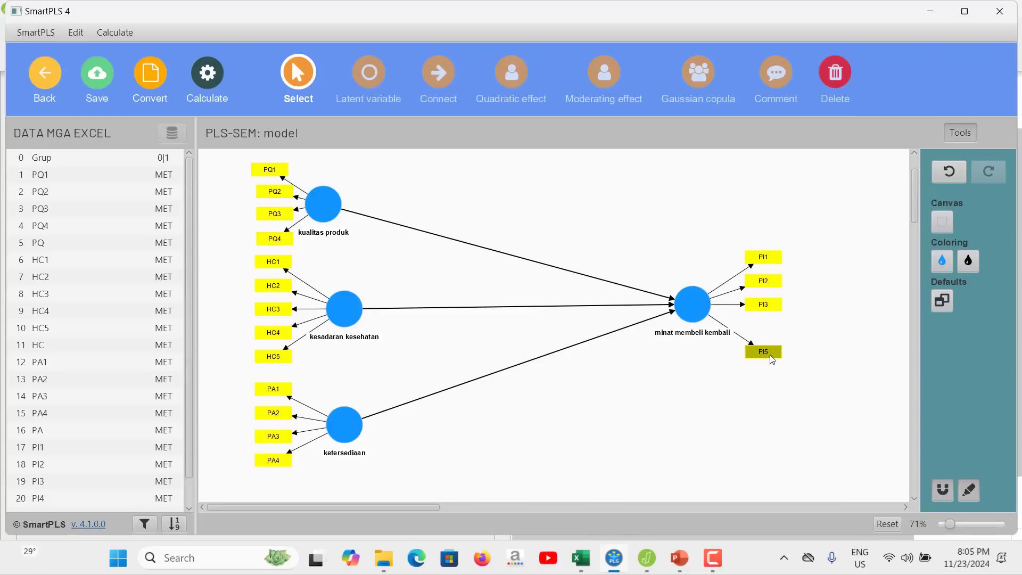
right_click(772, 359)
click(783, 395)
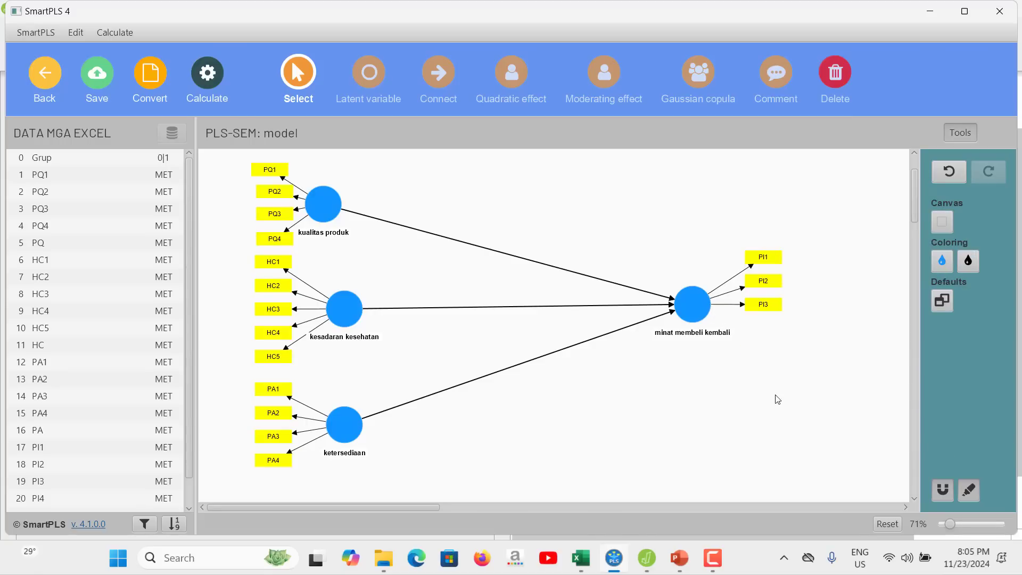
Realign the indicators PI1, PI2 and PI3 evenly to the right of the minat membeli kembali construct.
click(706, 308)
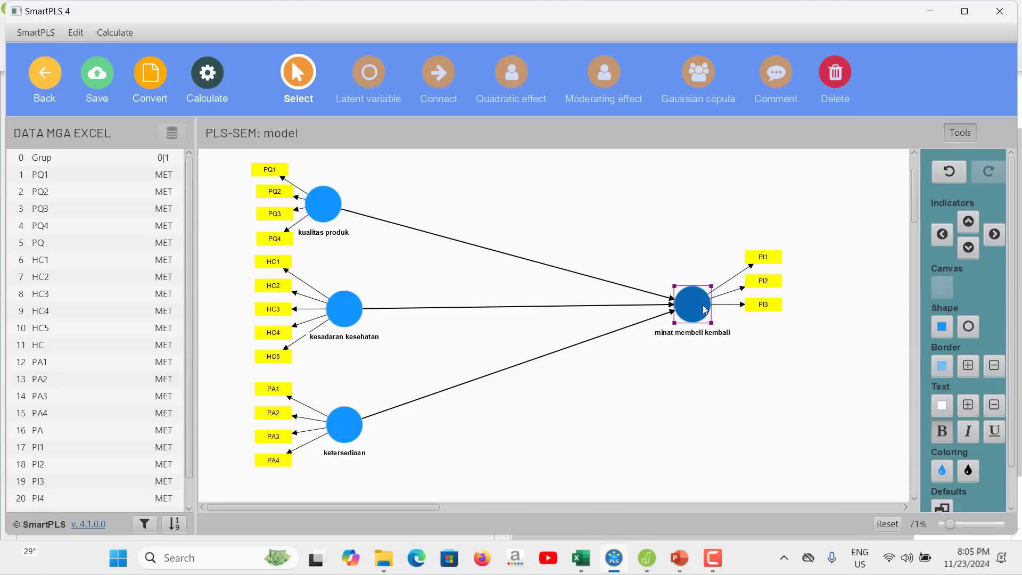
click(942, 509)
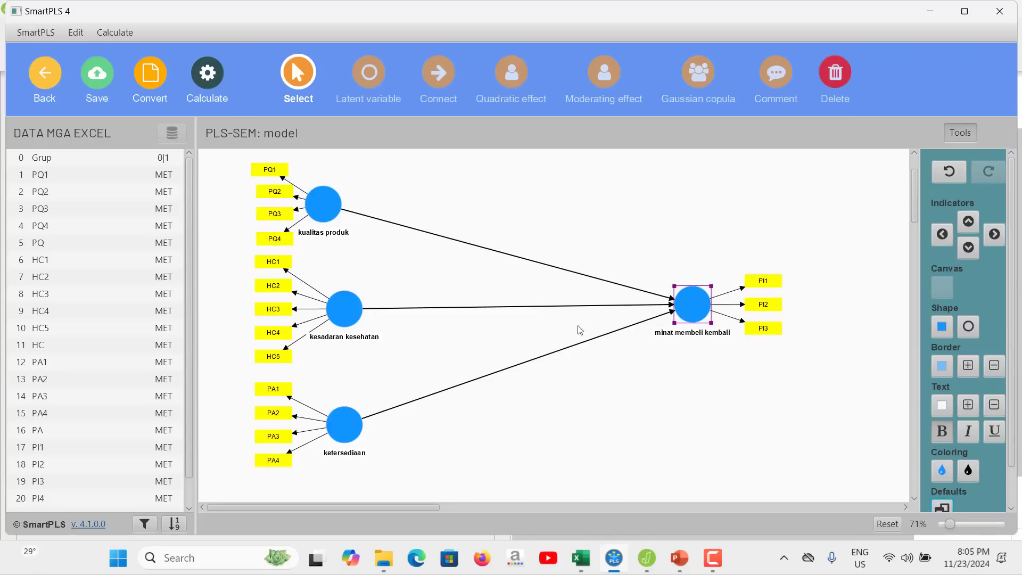
click(527, 232)
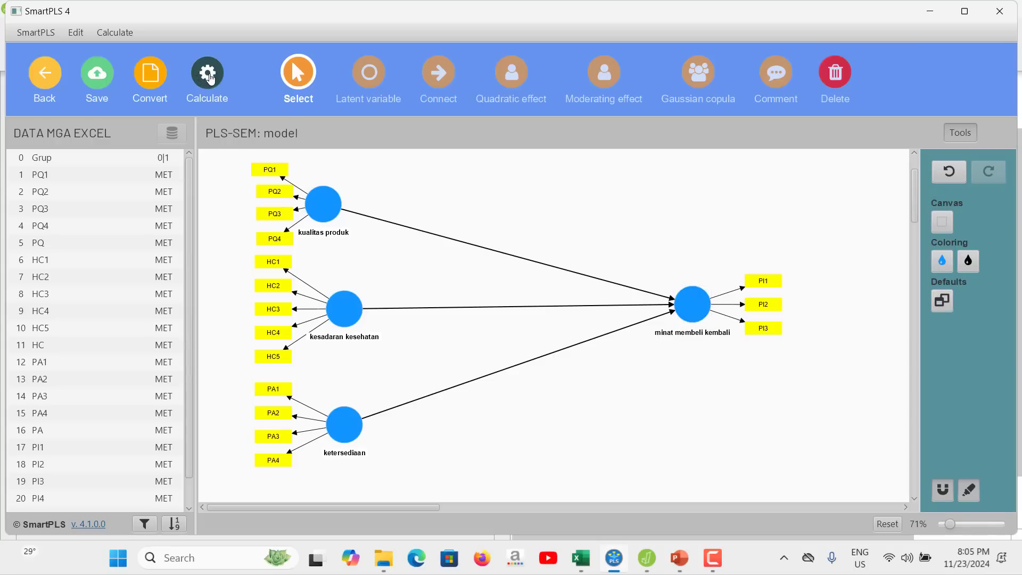
Run the PLS-SEM algorithm on the reduced model with the Path weighting scheme and standardized results, opening the report.
click(210, 78)
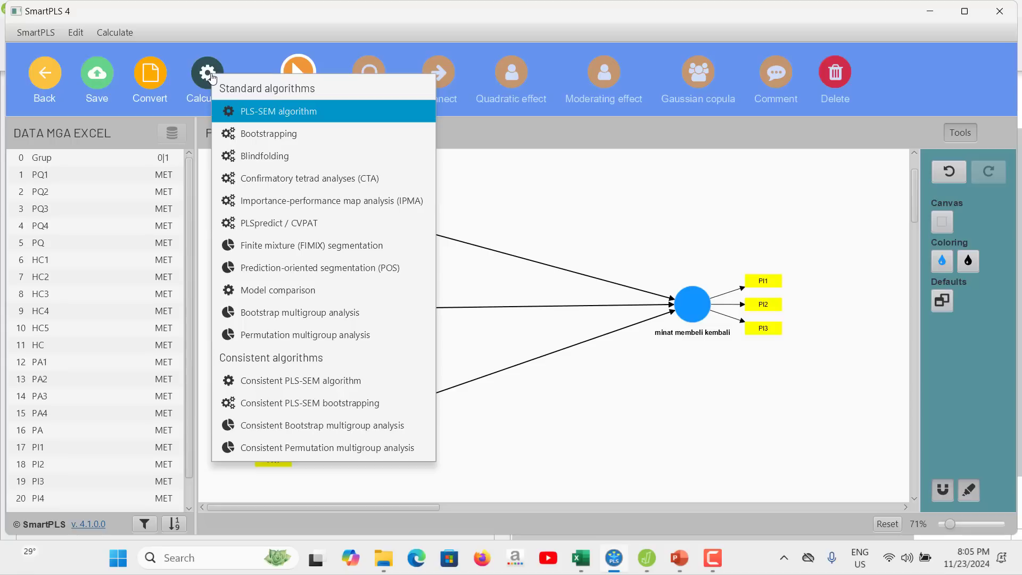
click(263, 110)
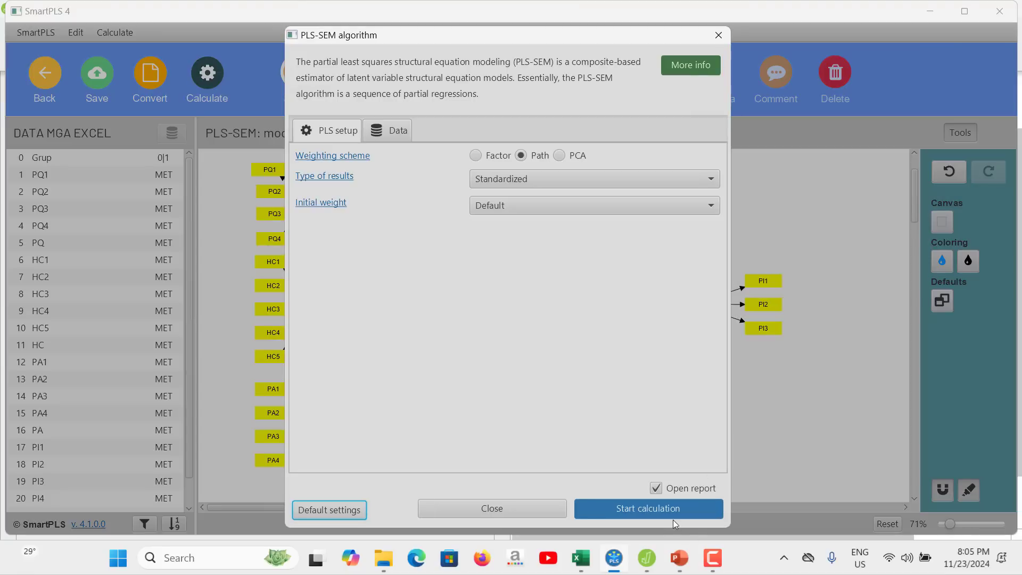
click(673, 515)
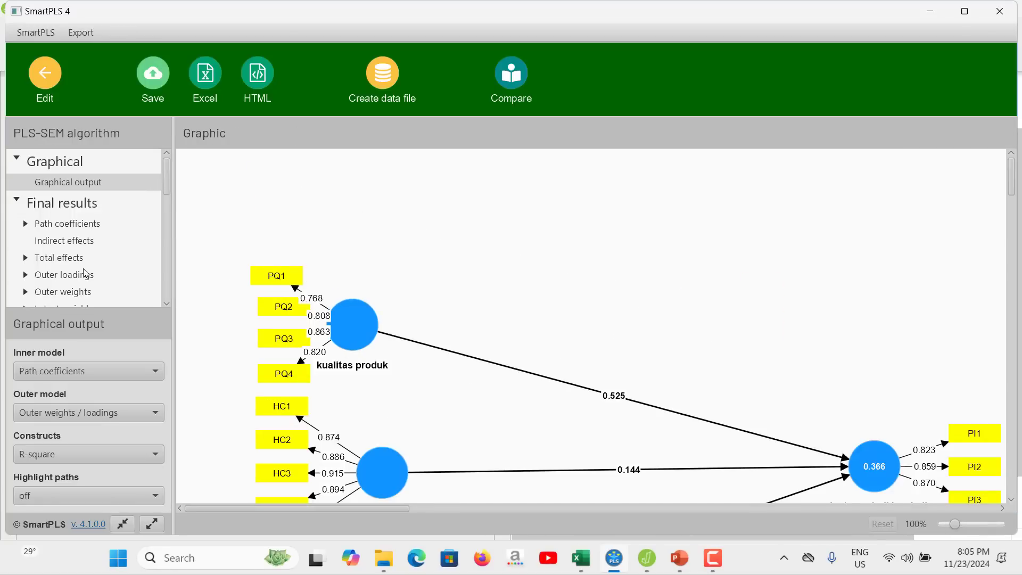
Examine the outer loadings matrix and the construct reliability and validity overview of the reduced model.
click(92, 280)
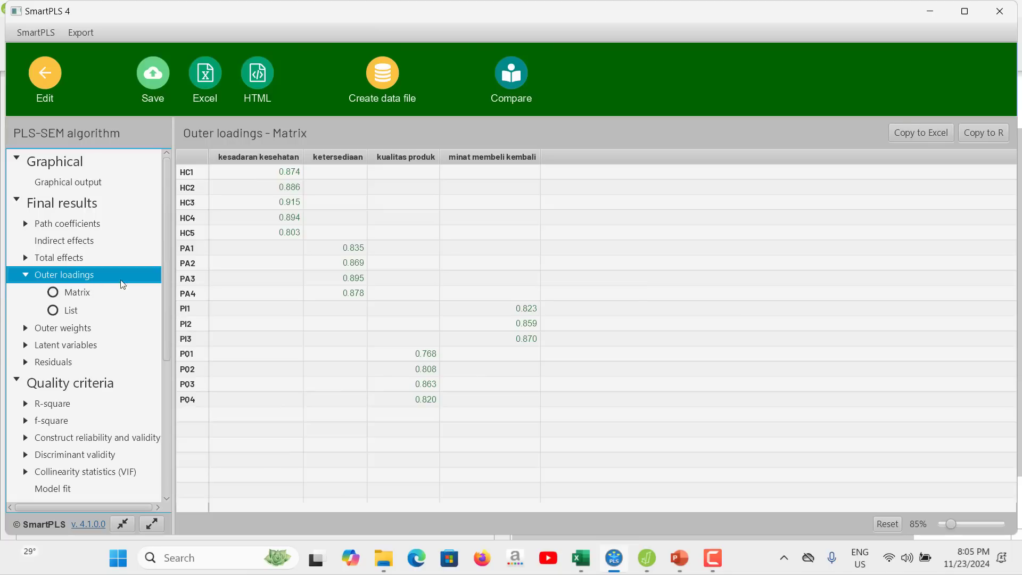
scroll(131, 431, down, 1)
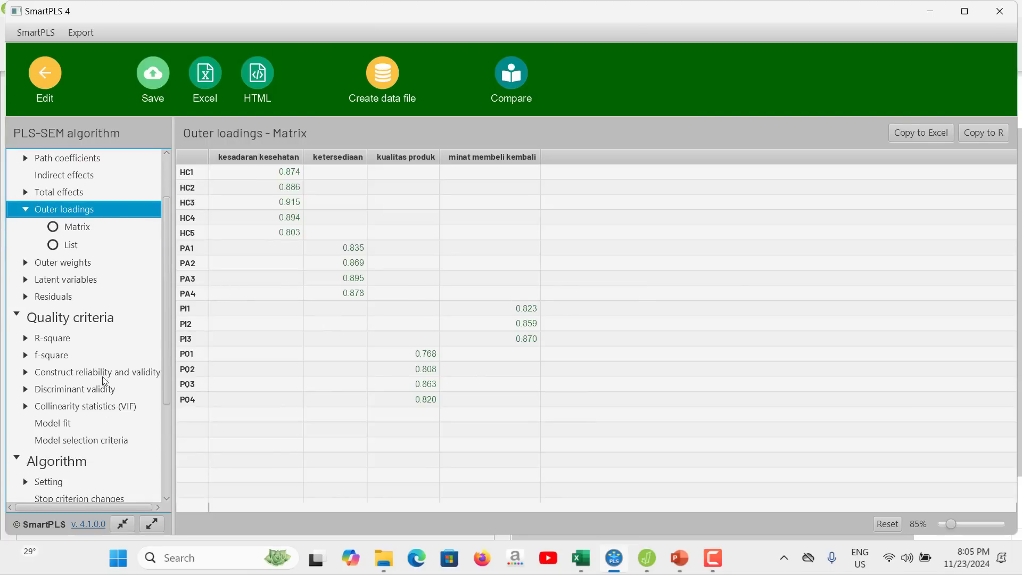
click(105, 370)
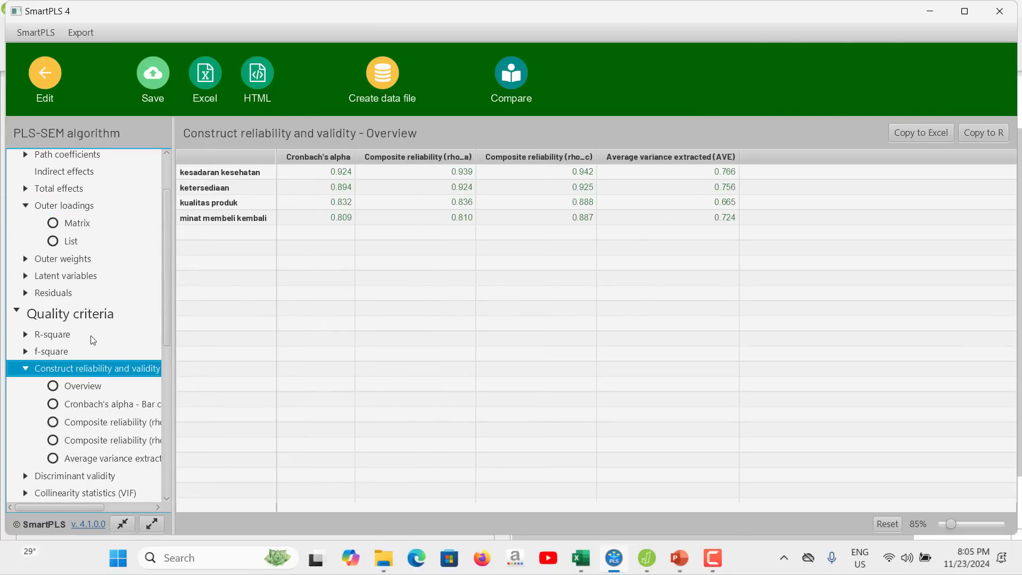
Check the reduced model's discriminant validity with the HTMT matrix and the Fornell-Larcker criterion, and return to the model editor.
scroll(92, 341, down, 1)
click(91, 442)
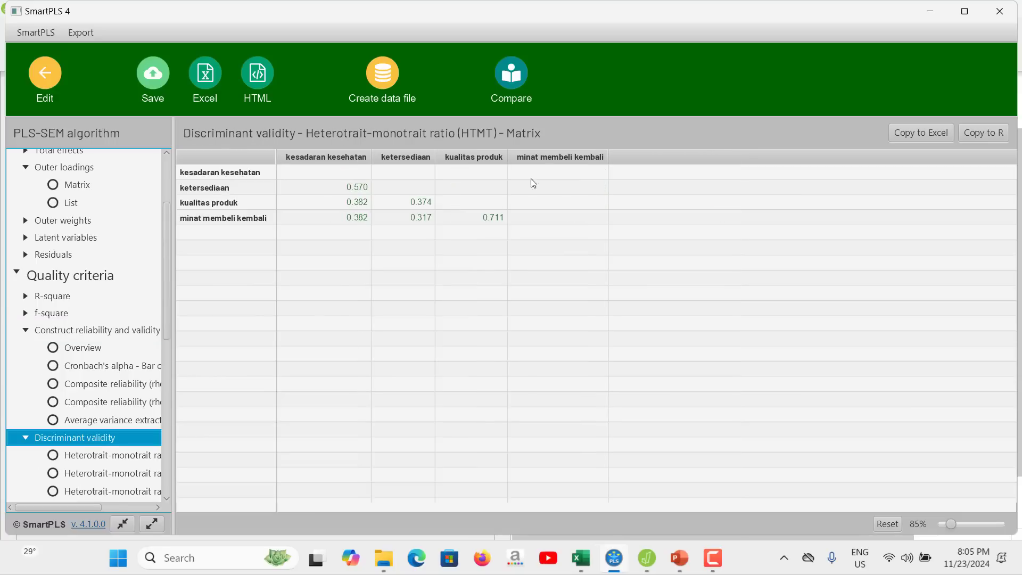
scroll(122, 409, down, 1)
scroll(122, 409, down, 1)
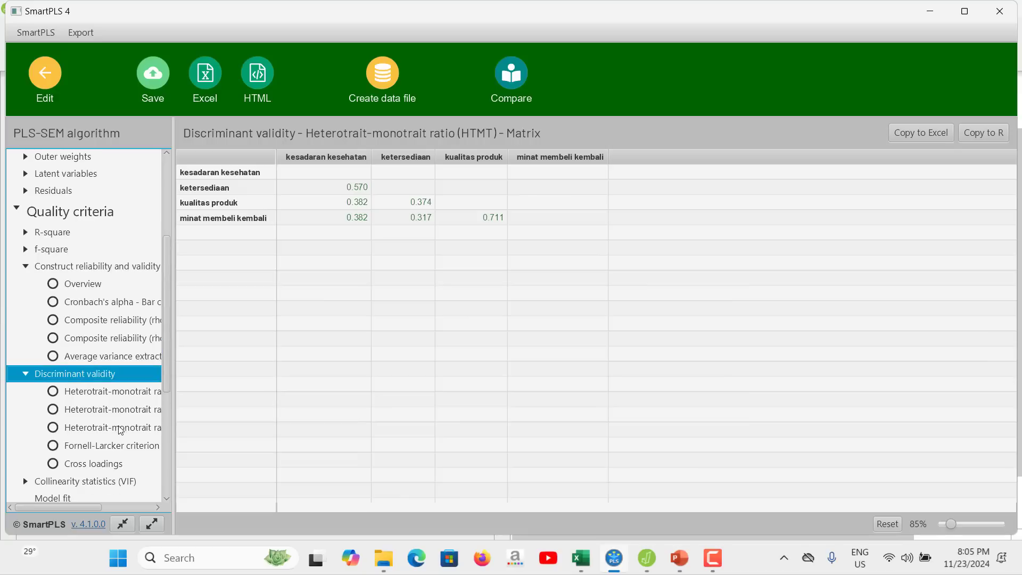
click(115, 450)
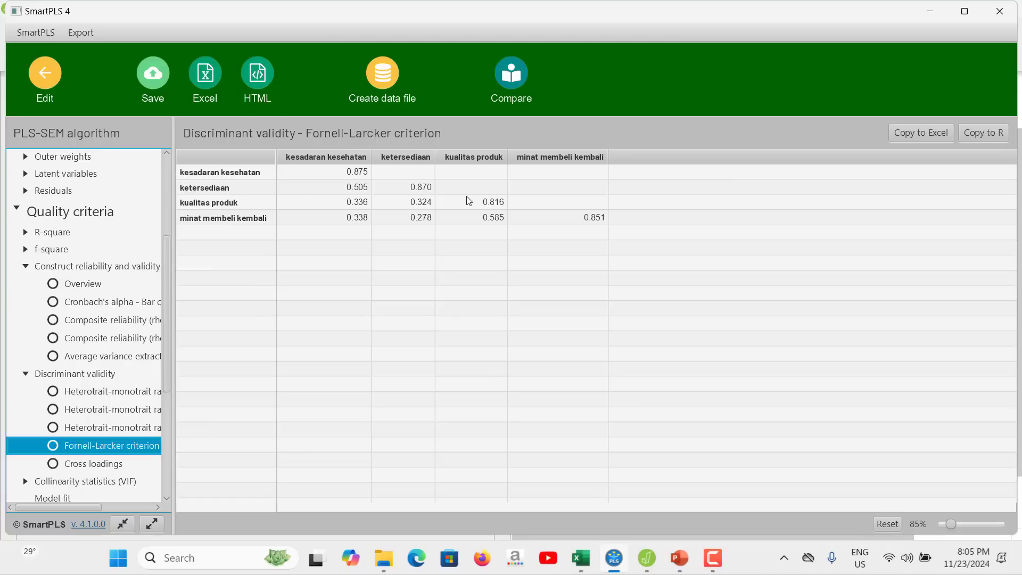
click(45, 73)
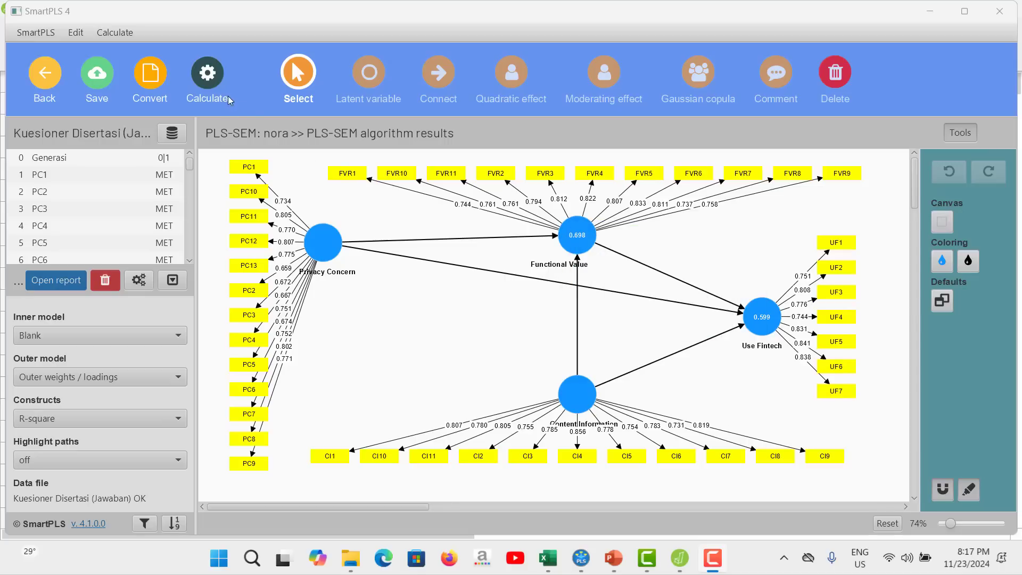
Run the PLS-SEM algorithm on the model linking Privacy Concern, Content Information, Functional Value and Use Fintech.
click(213, 79)
click(267, 115)
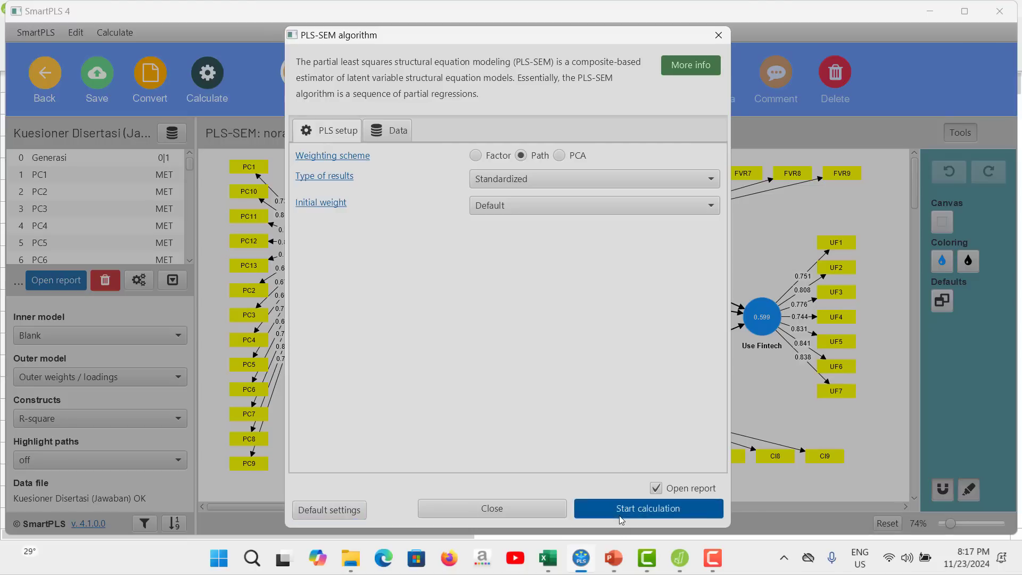
click(639, 507)
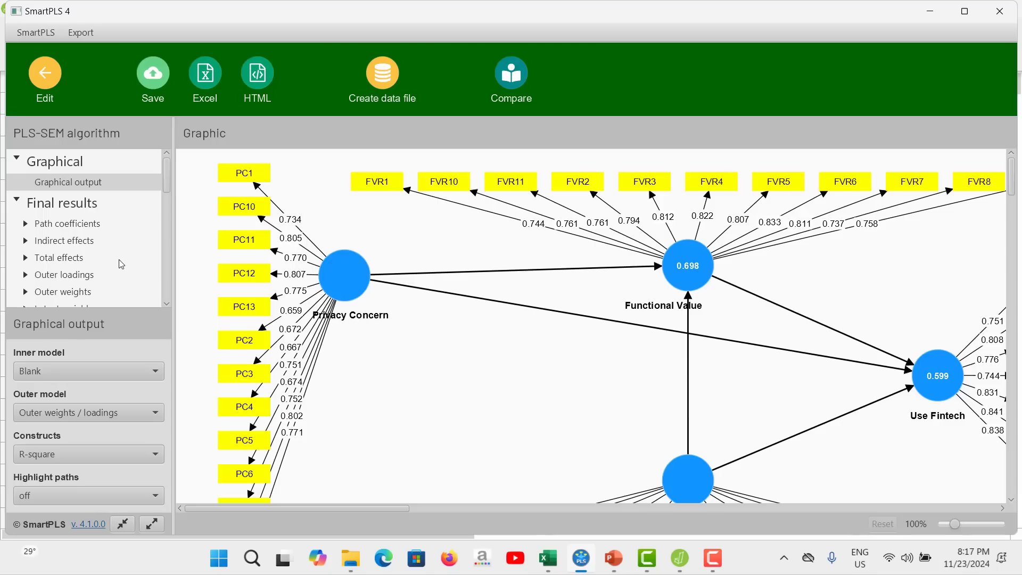
Examine the outer loadings of all indicators and the construct reliability and validity overview for the Use Fintech model.
click(96, 273)
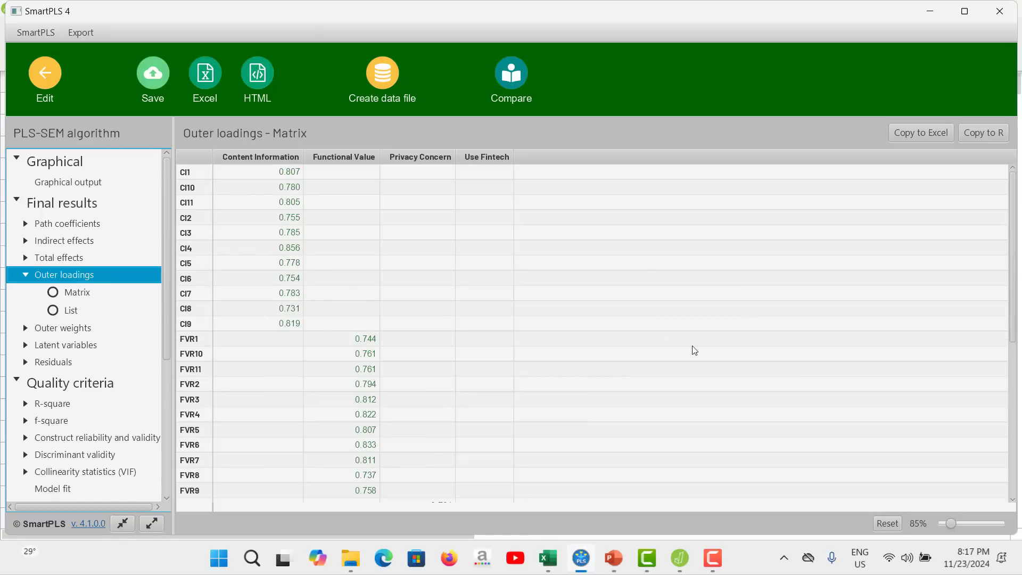
scroll(690, 340, down, 2)
scroll(691, 336, down, 4)
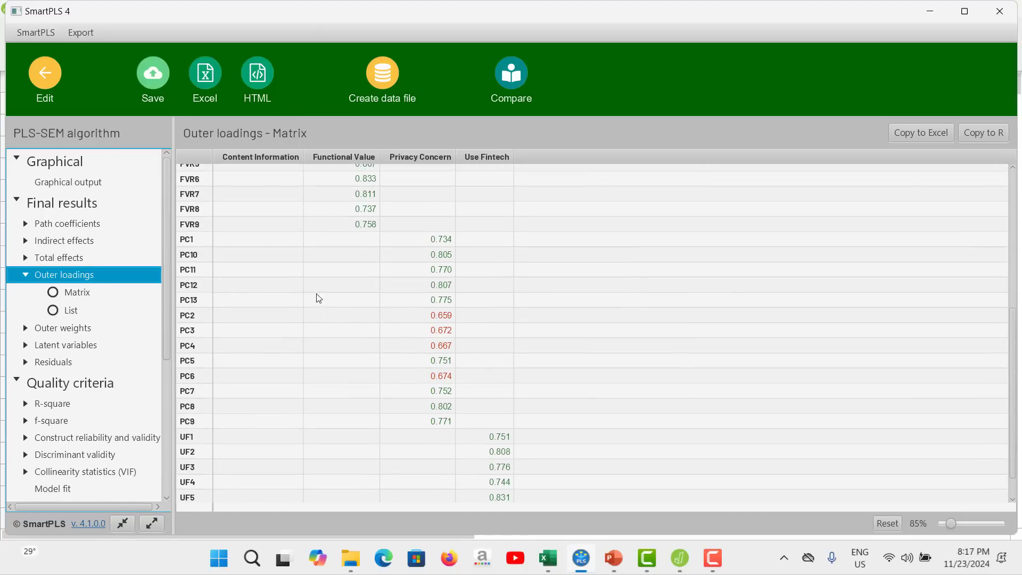
scroll(121, 362, down, 2)
scroll(121, 361, down, 1)
click(120, 370)
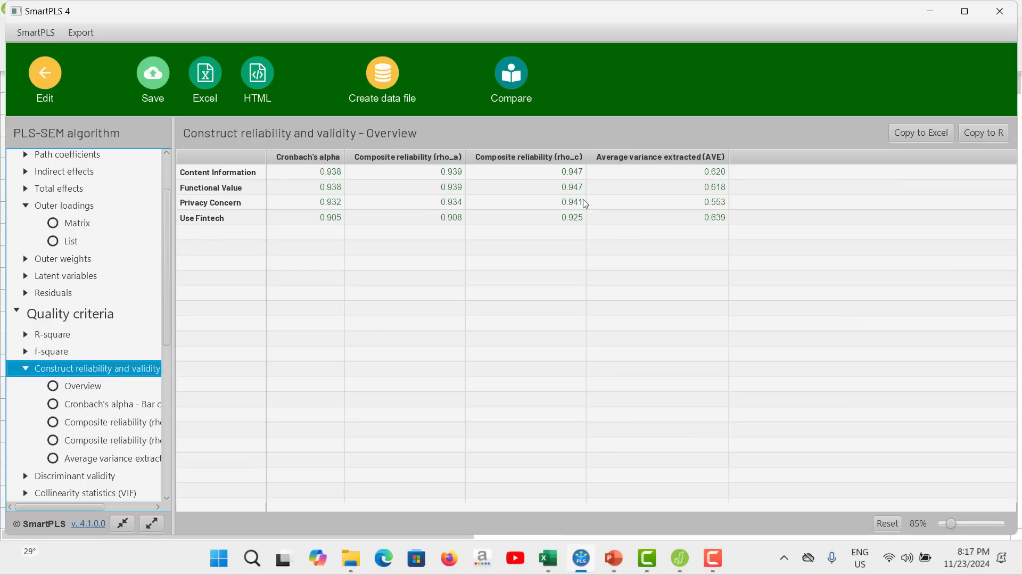
Check the Use Fintech model's discriminant validity with the HTMT matrix and the Fornell-Larcker criterion, and return to the model.
scroll(80, 373, down, 2)
click(74, 424)
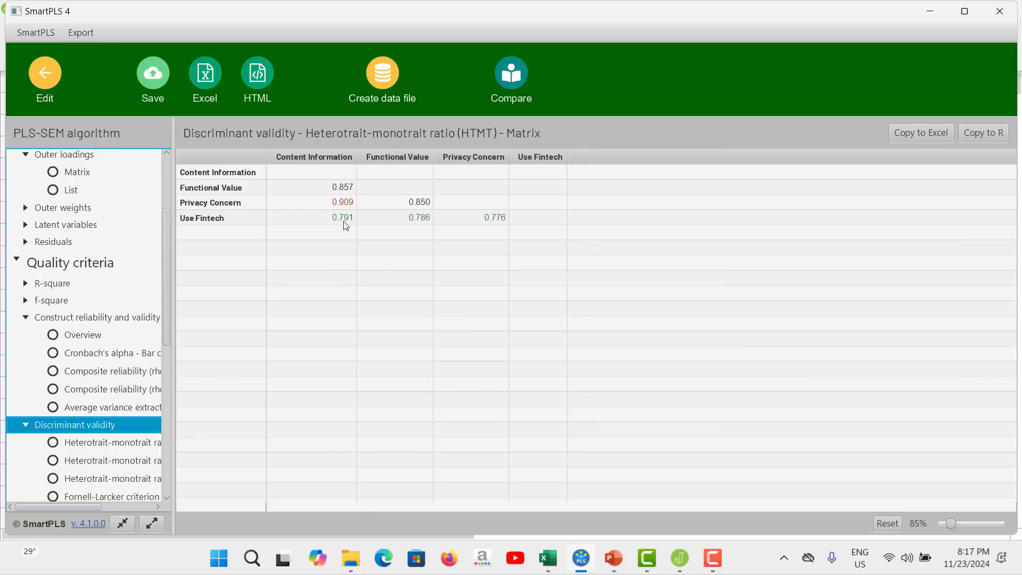
scroll(127, 320, down, 2)
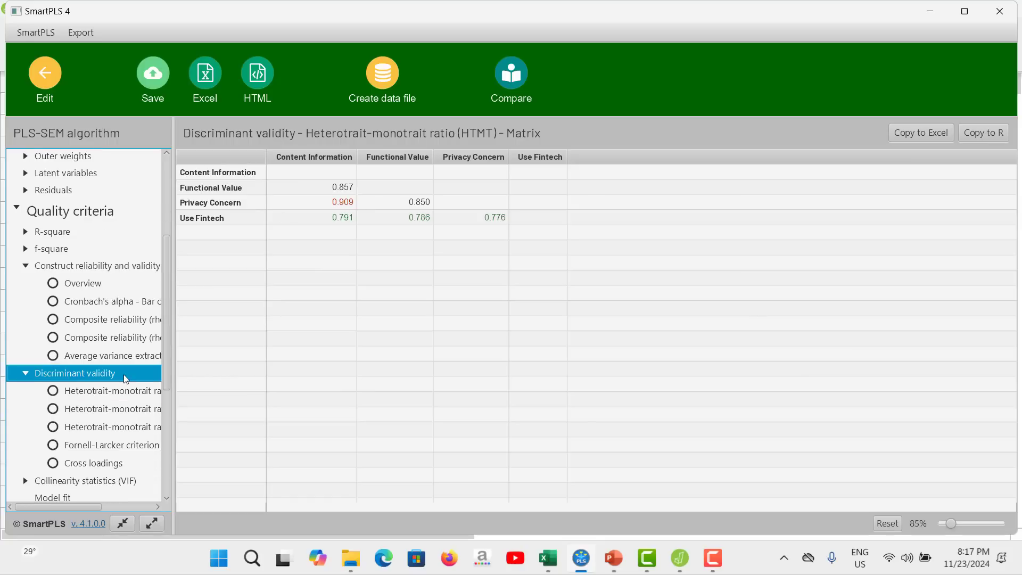
click(120, 444)
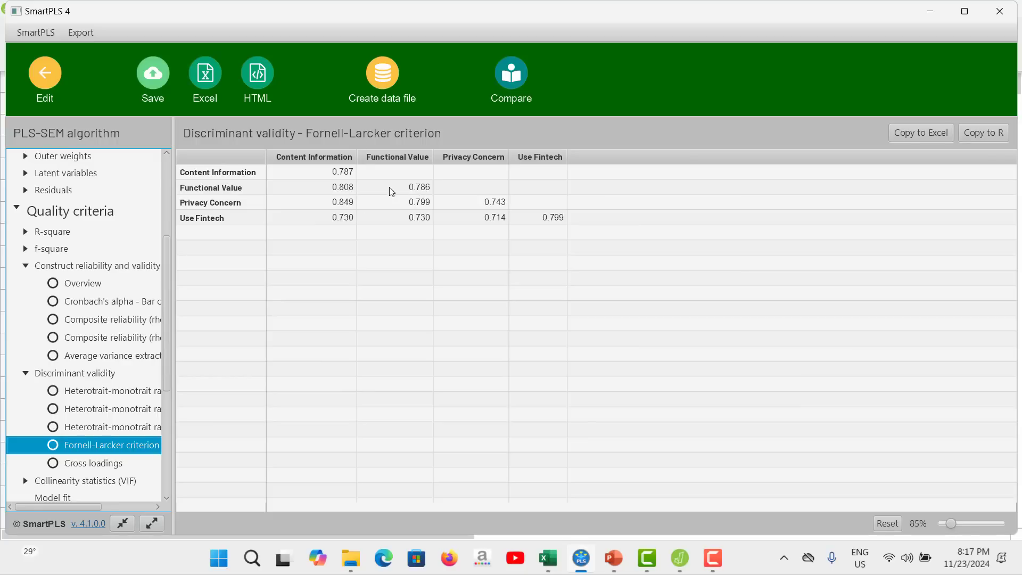
click(51, 75)
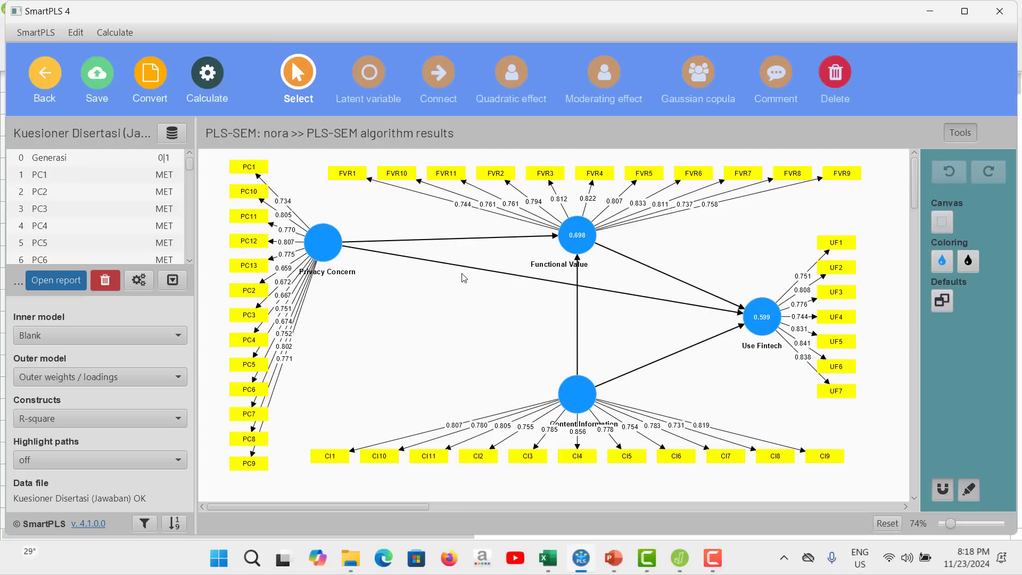
Switch to the data 2 file in JASP and start an Exploratory Factor Analysis.
mouse_move(596, 243)
click(677, 558)
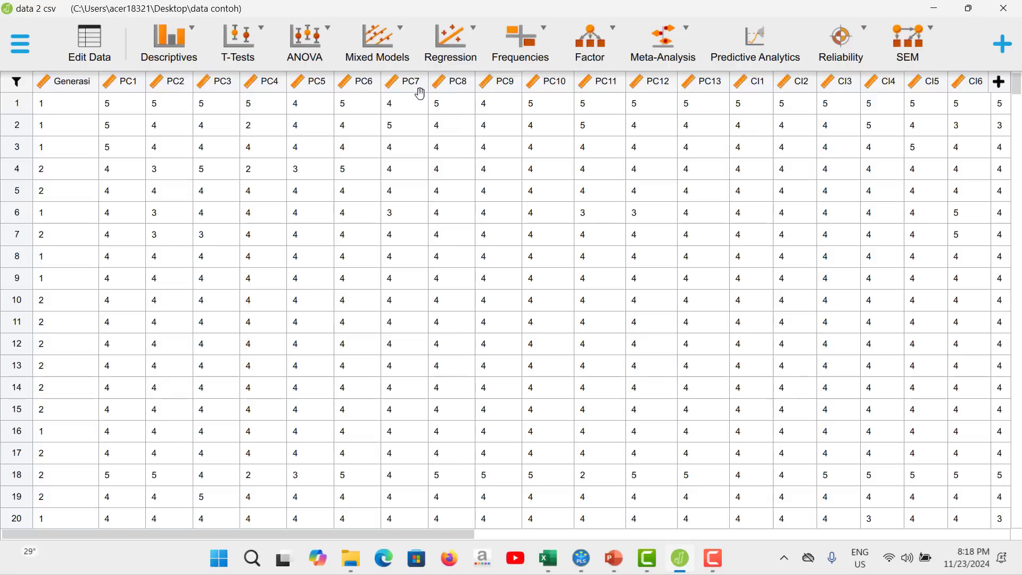
click(597, 51)
click(598, 99)
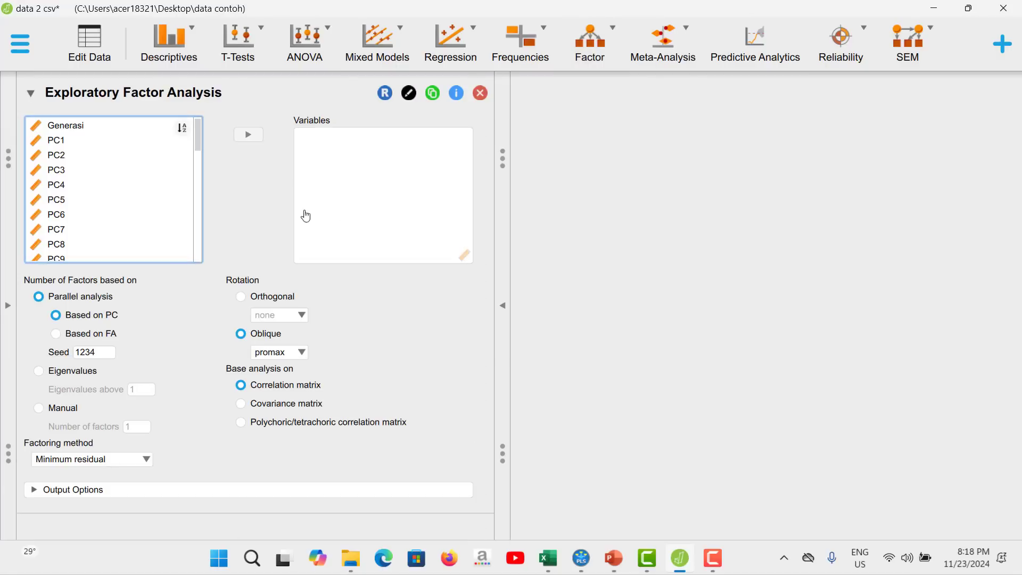
Add all PC, CI, FVR and UF indicators to the factor analysis variables, leaving out Generasi.
click(85, 141)
double_click(251, 138)
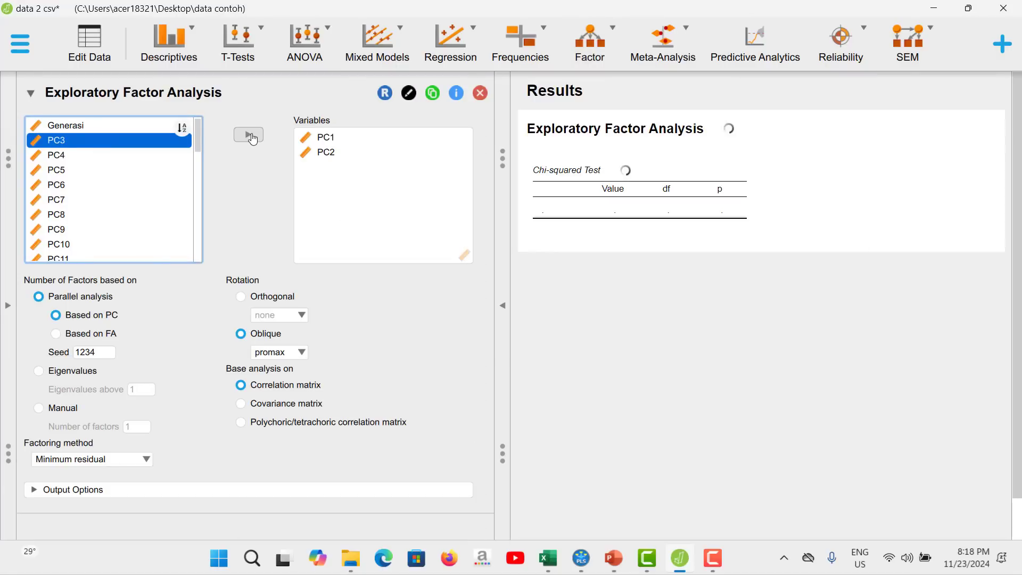
double_click(252, 139)
triple_click(253, 139)
triple_click(254, 141)
triple_click(254, 141)
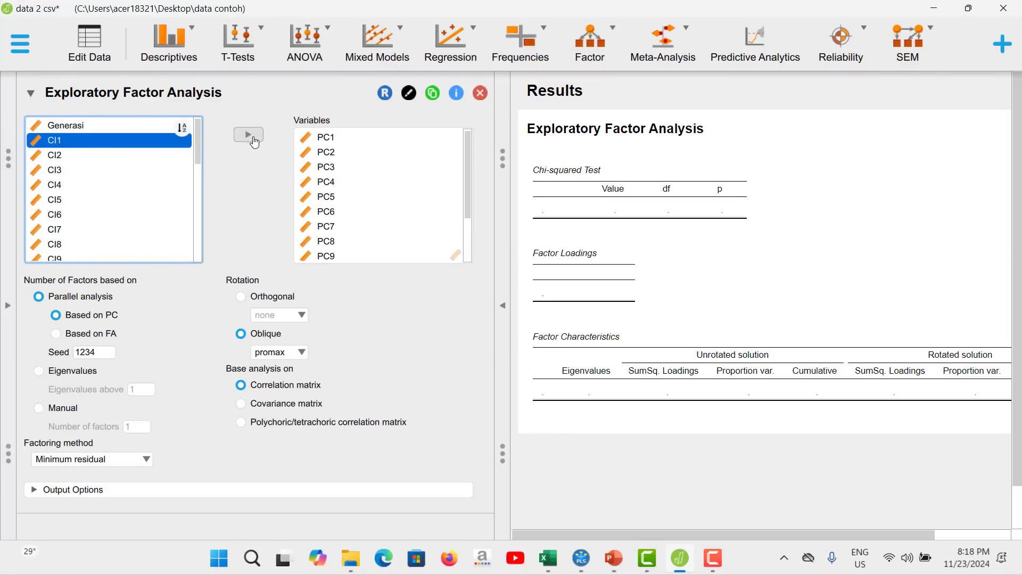
triple_click(255, 142)
double_click(255, 142)
double_click(255, 143)
triple_click(255, 144)
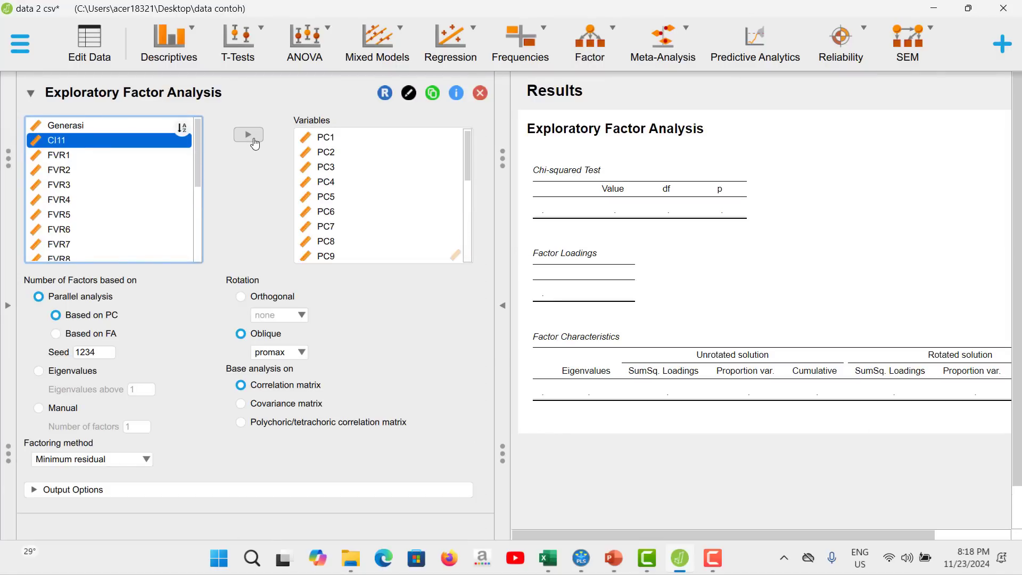
triple_click(256, 144)
double_click(256, 145)
triple_click(257, 146)
double_click(256, 146)
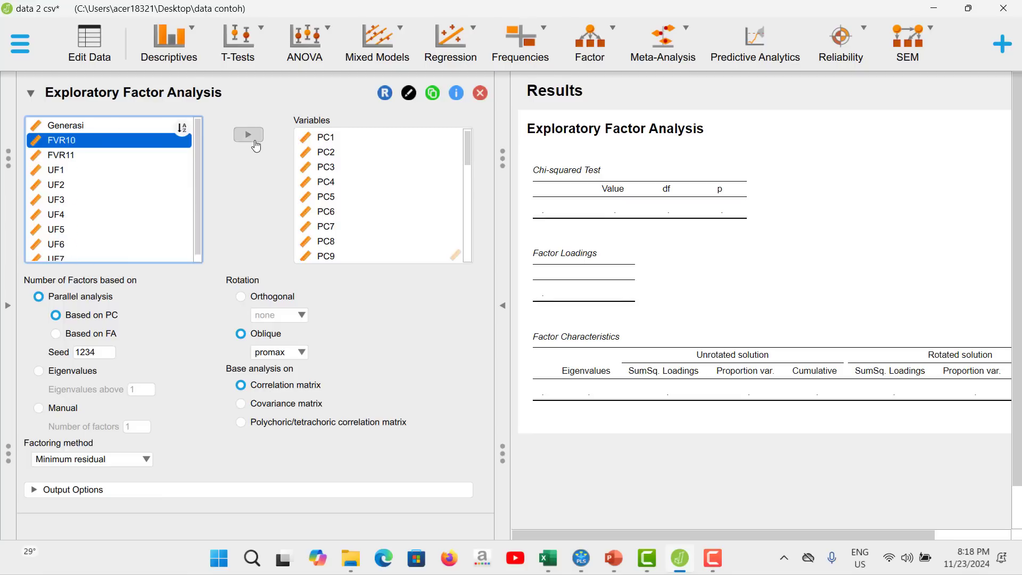
double_click(257, 147)
double_click(257, 147)
double_click(257, 147)
click(257, 148)
click(257, 148)
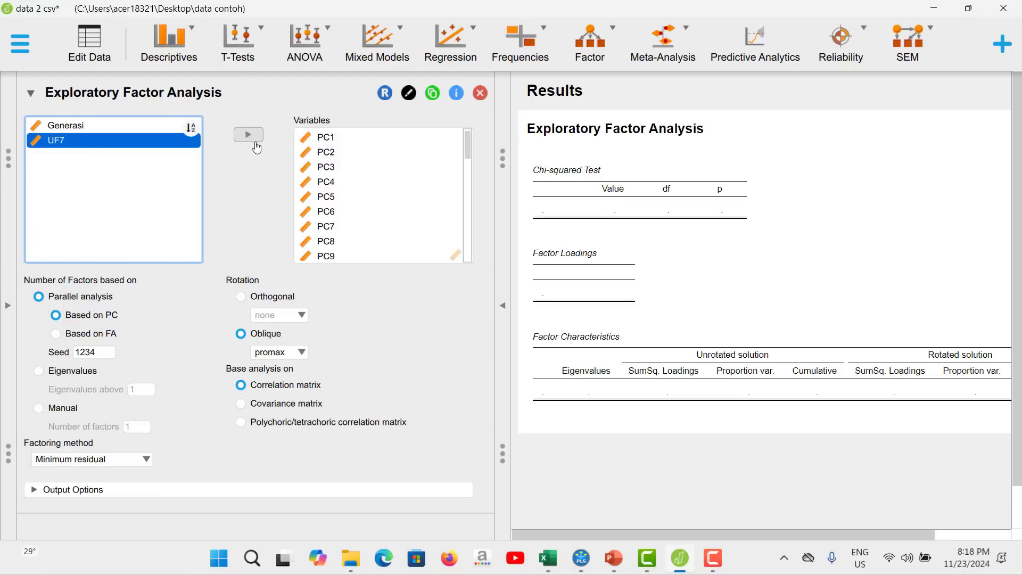
click(257, 148)
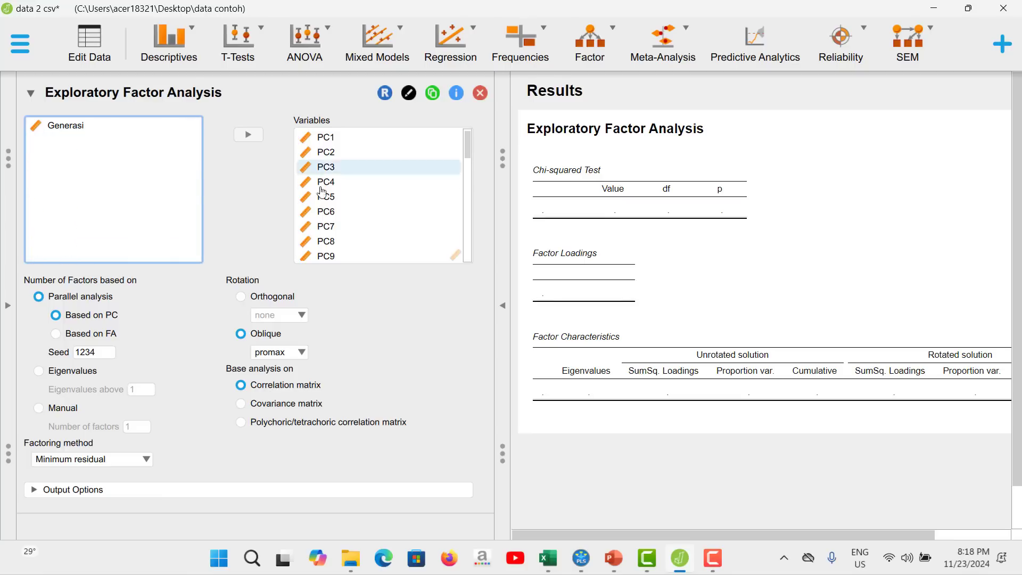
Check the constructs of the SmartPLS model, and set the number of factors in JASP manually to 4.
click(583, 558)
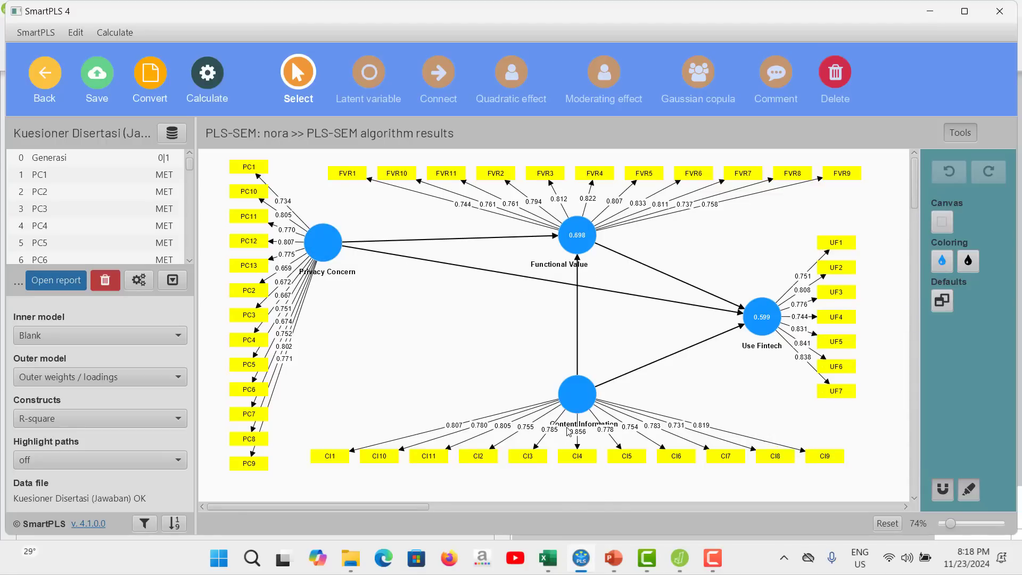
click(680, 558)
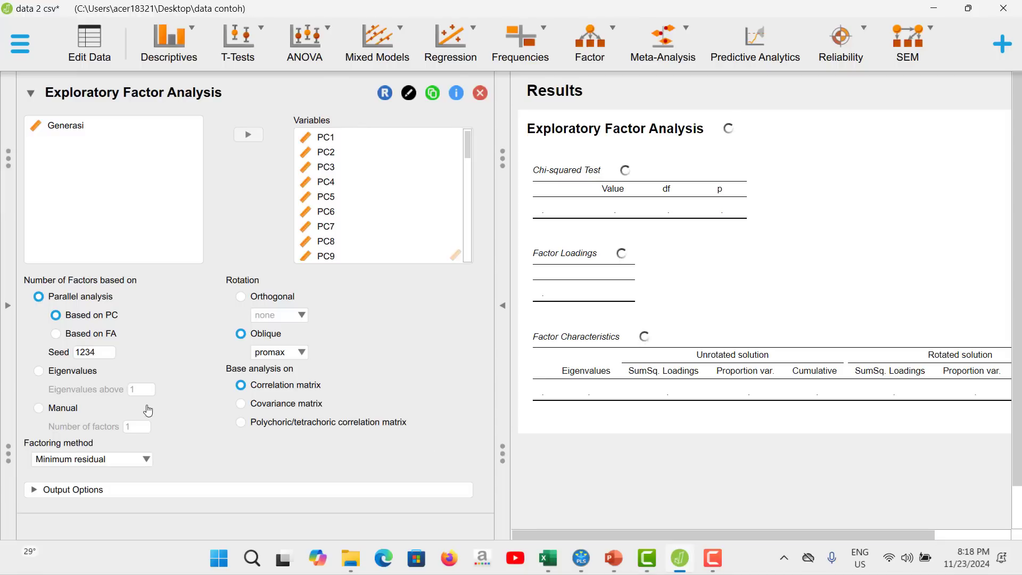
click(45, 408)
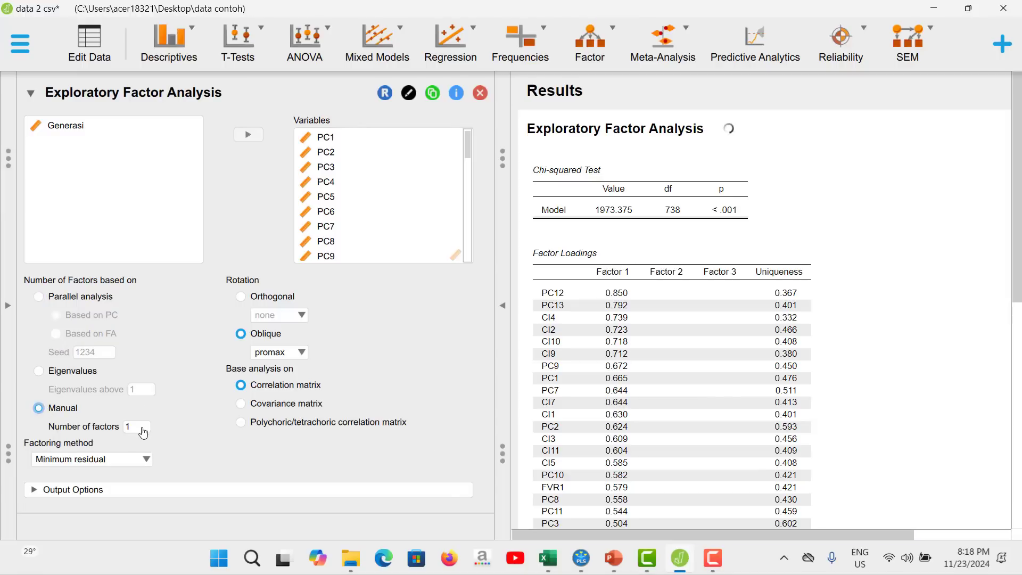
click(143, 432)
text(4)
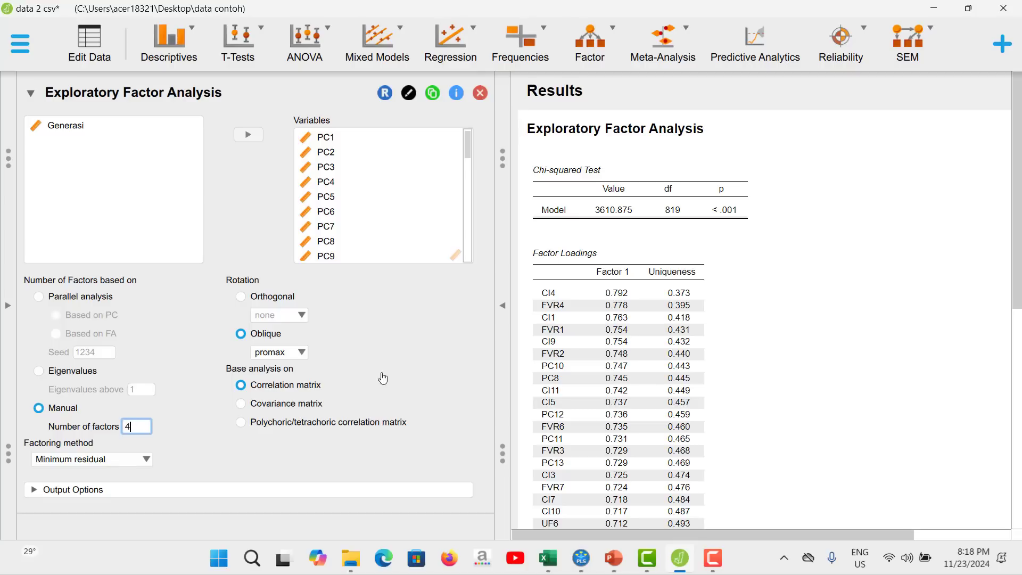
click(409, 358)
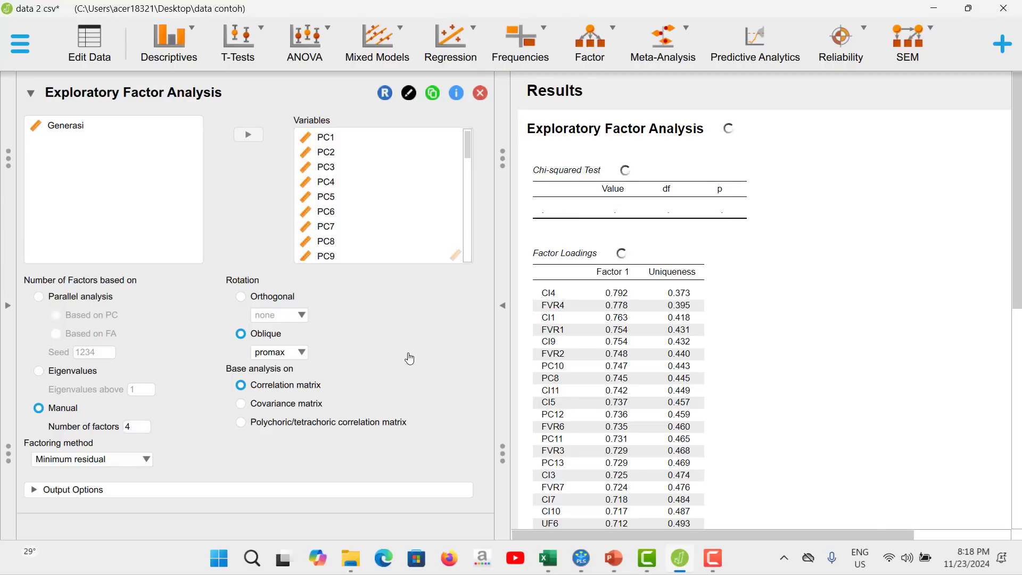
Examine the four-factor loadings table for indicators that load on another construct's factor, on two factors or on none.
scroll(672, 376, down, 3)
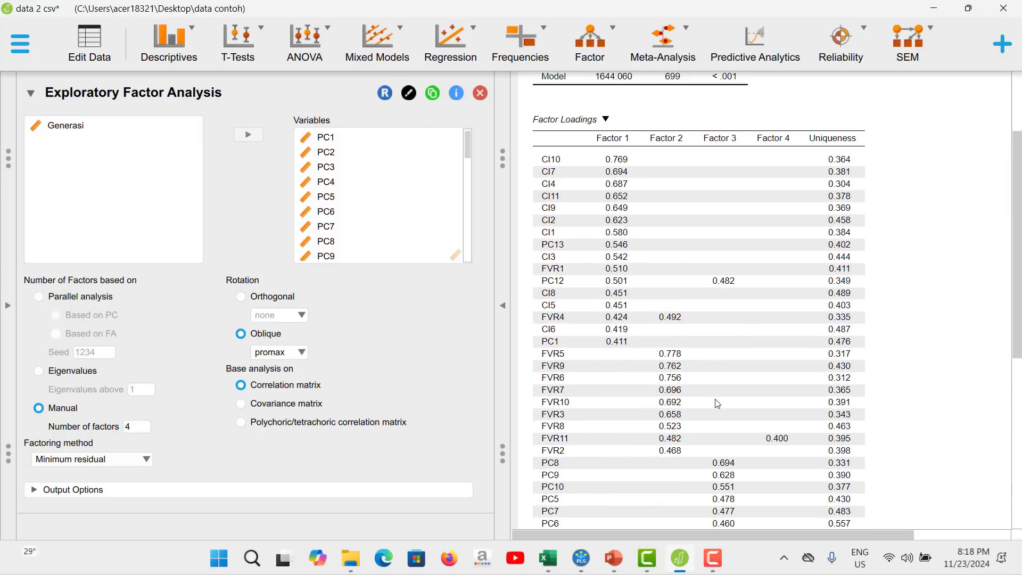
scroll(717, 404, down, 4)
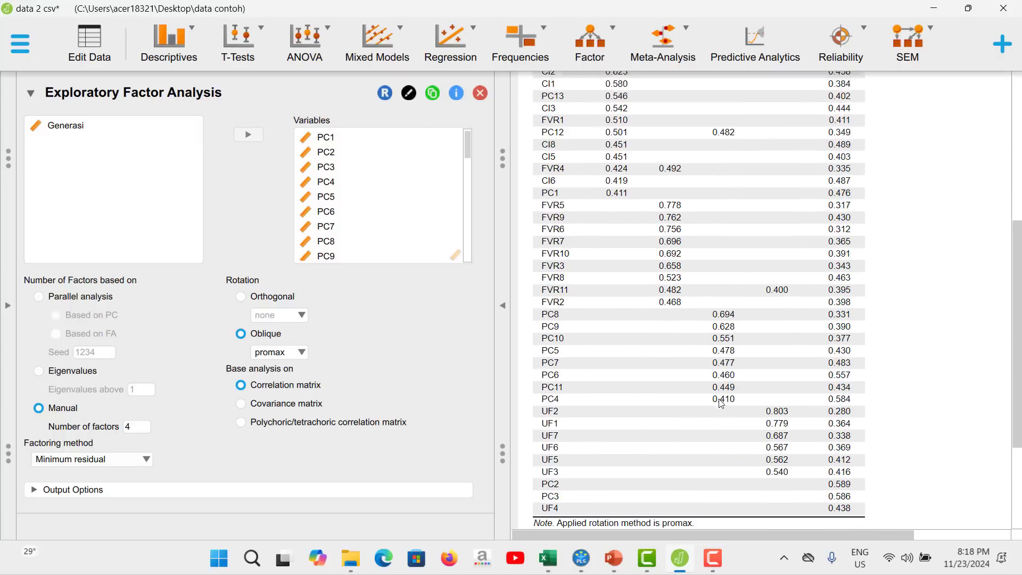
scroll(721, 404, up, 5)
scroll(721, 403, down, 2)
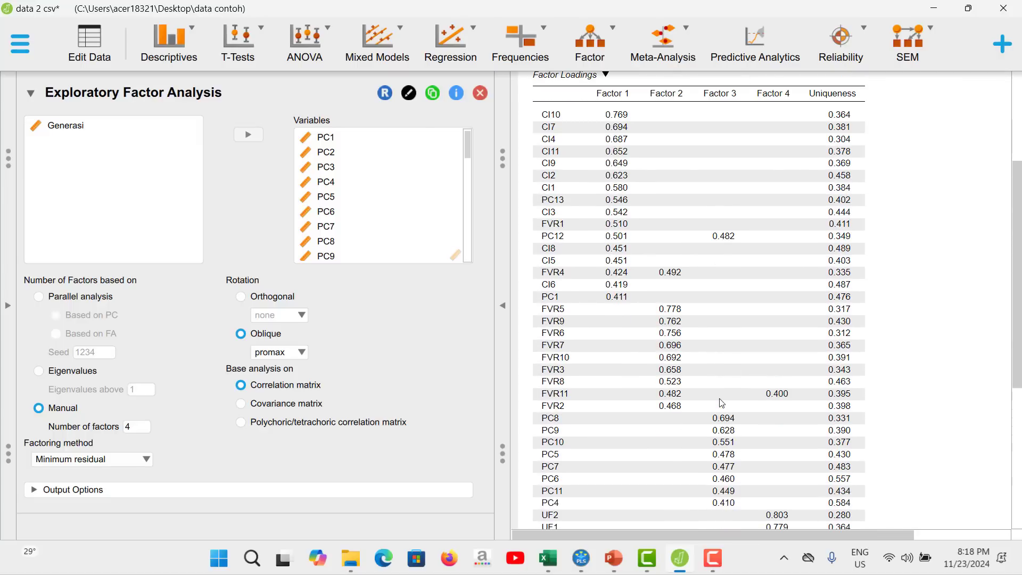
scroll(722, 403, down, 1)
scroll(722, 403, up, 3)
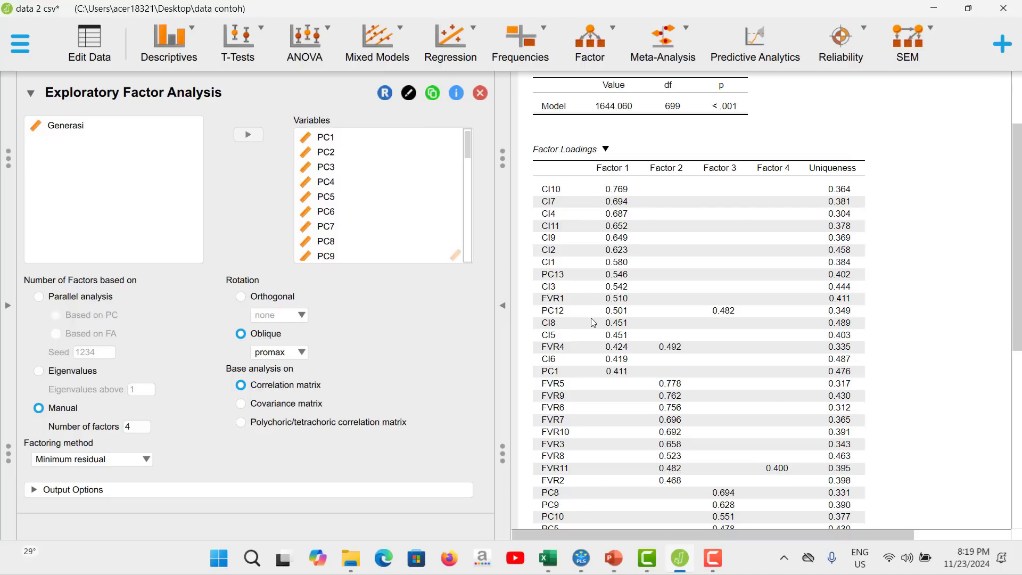
scroll(679, 338, down, 1)
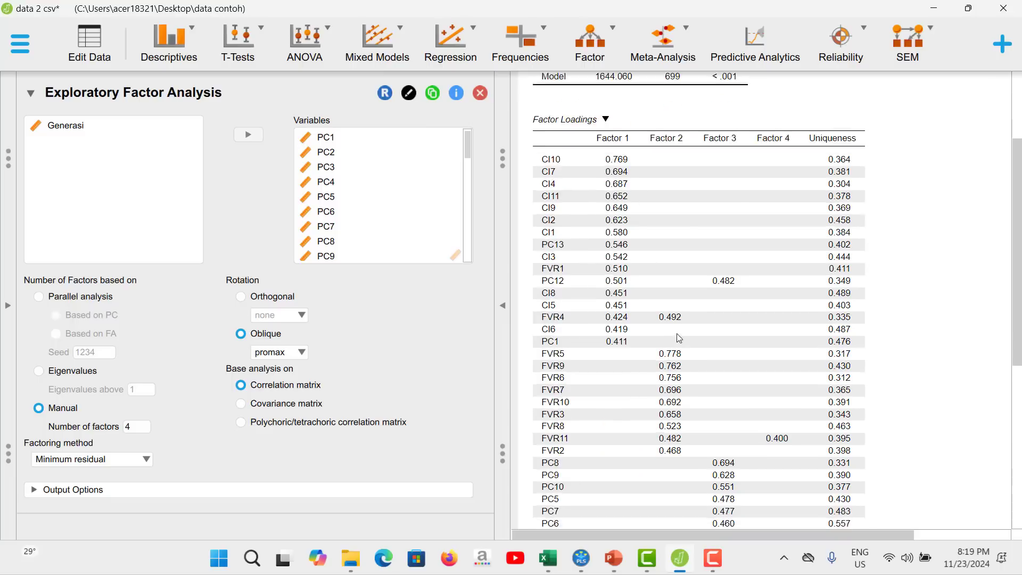
scroll(679, 338, down, 5)
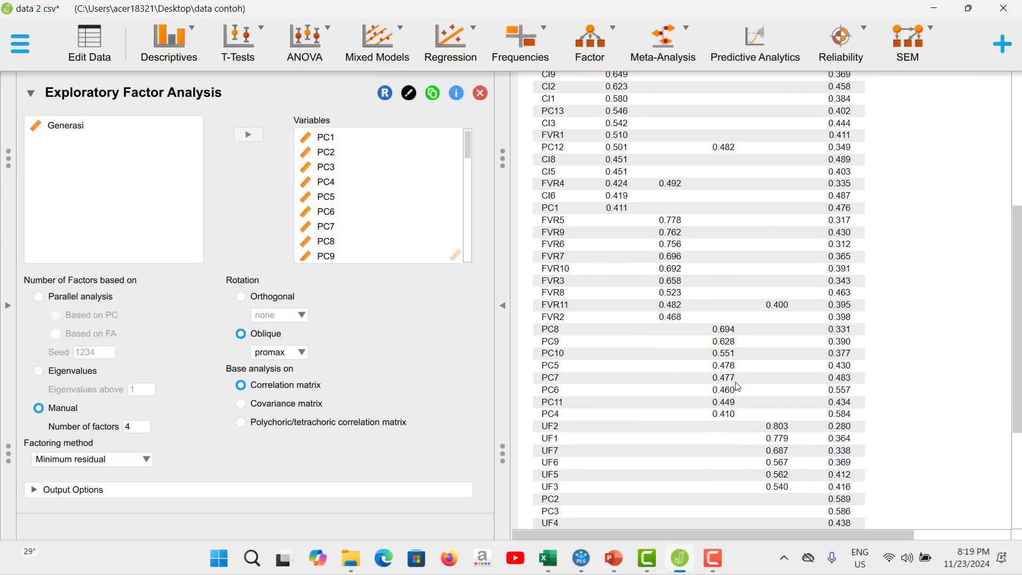
scroll(737, 387, down, 1)
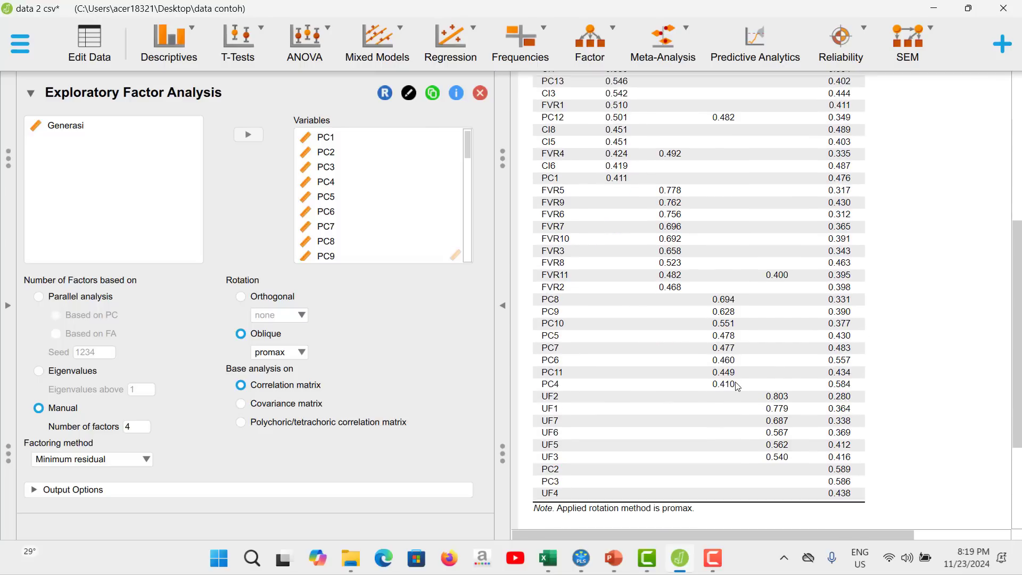
scroll(737, 387, down, 2)
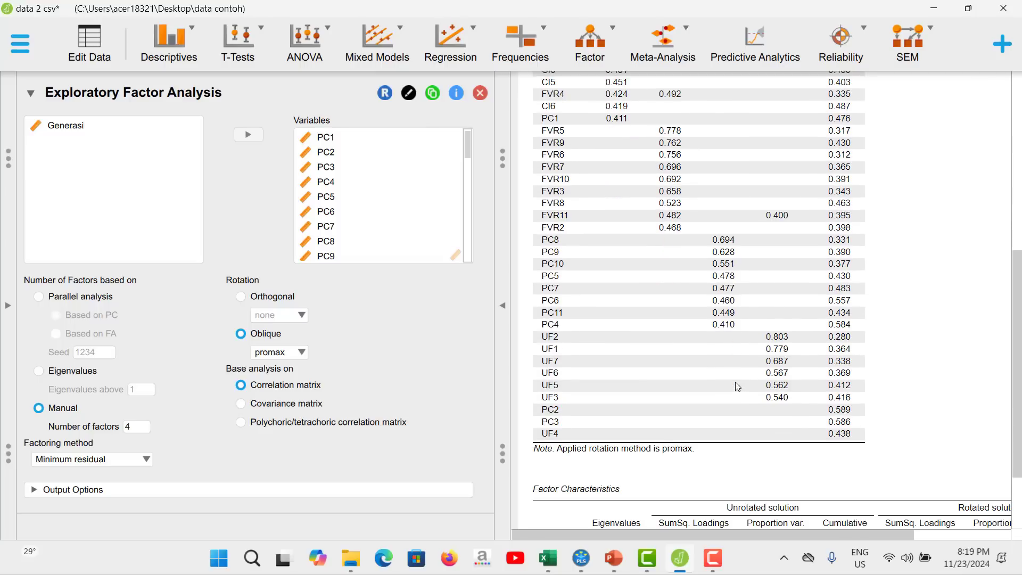
scroll(653, 319, up, 6)
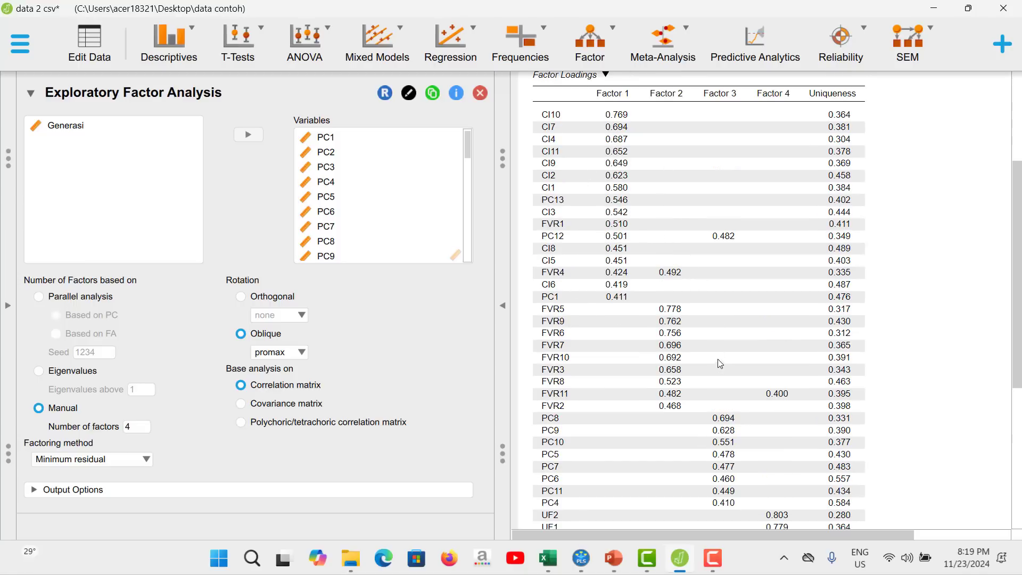
scroll(721, 335, down, 1)
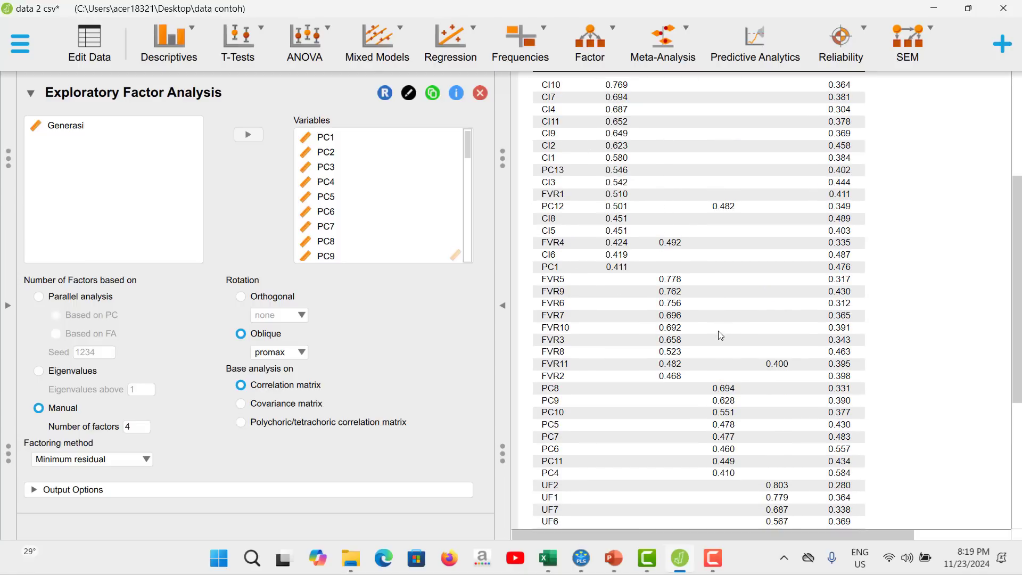
scroll(721, 335, up, 2)
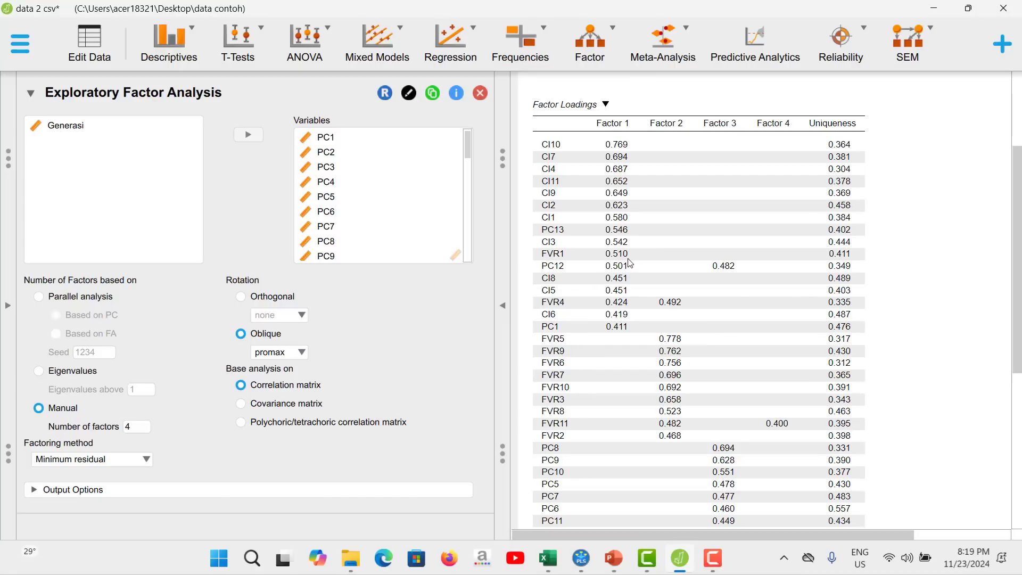
scroll(751, 319, down, 3)
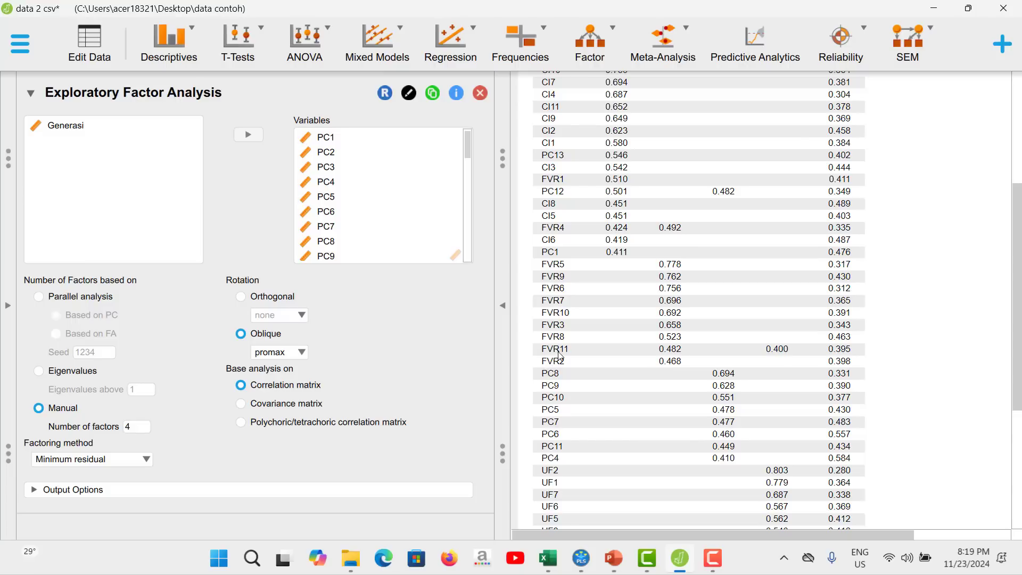
scroll(688, 349, up, 2)
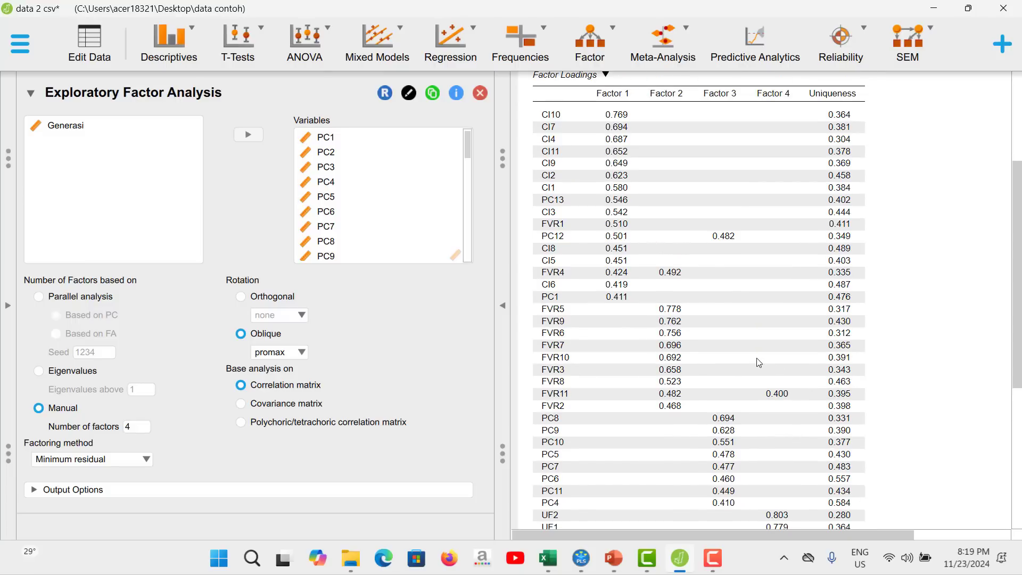
scroll(758, 357, down, 4)
scroll(759, 354, up, 7)
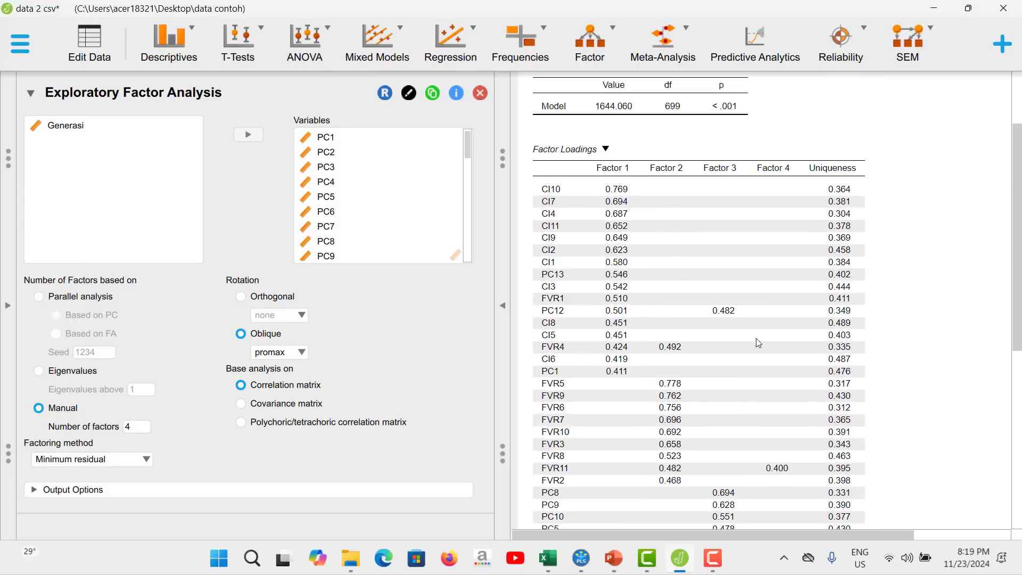
scroll(757, 339, down, 1)
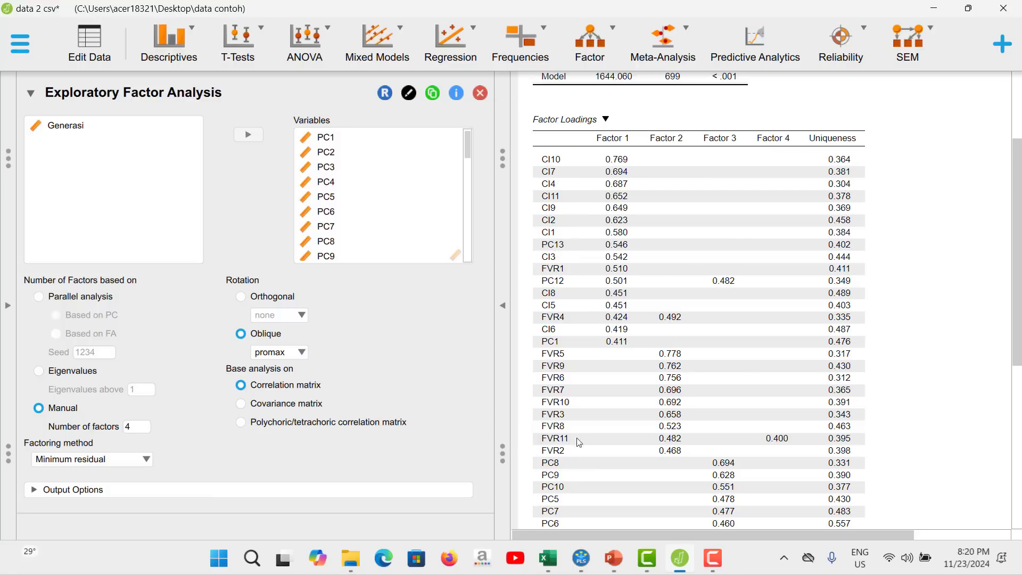
Look over the indicators in the SmartPLS model, and remove PC13 from the factor analysis variables in JASP.
click(582, 557)
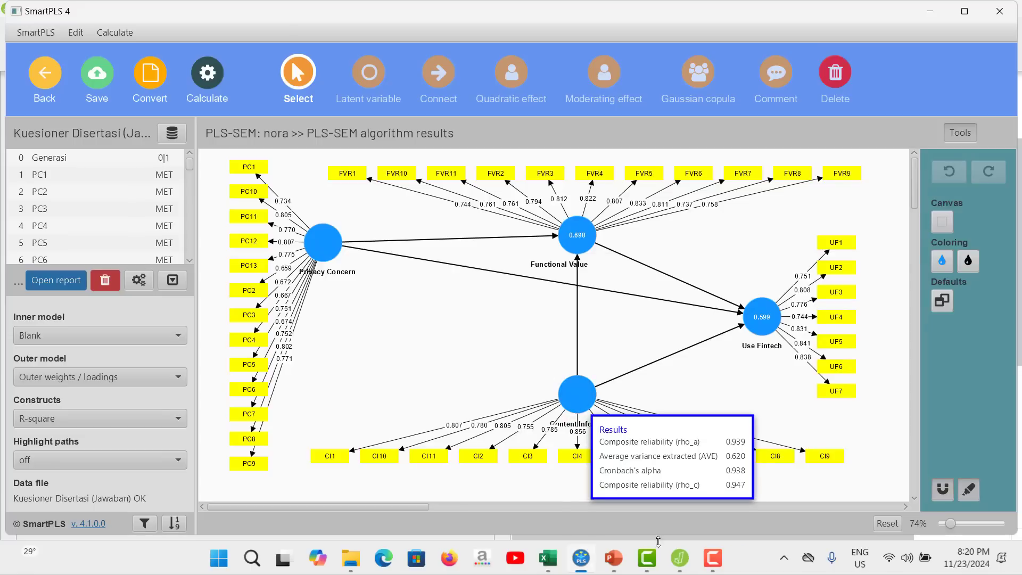
click(680, 558)
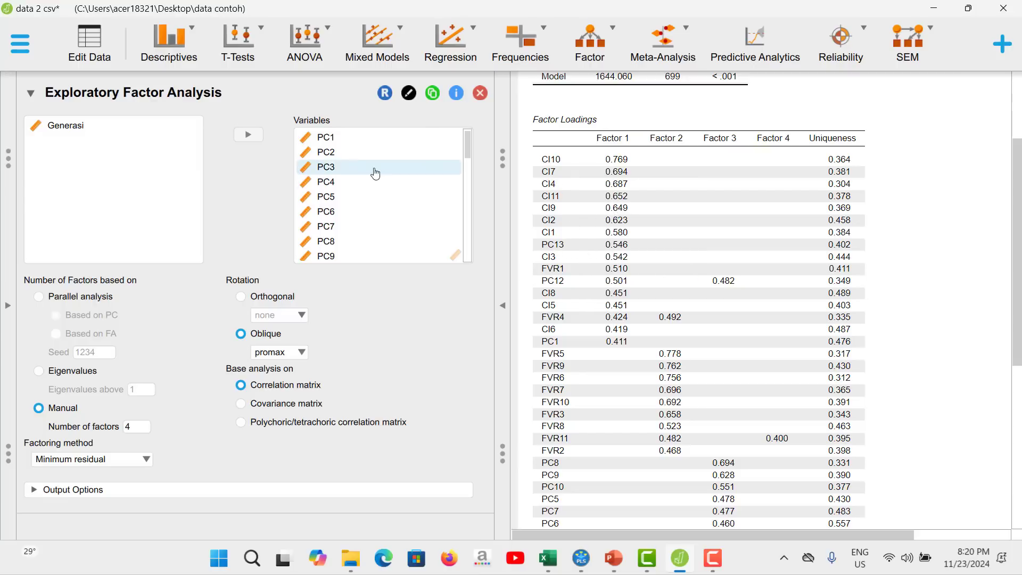
scroll(383, 202, down, 5)
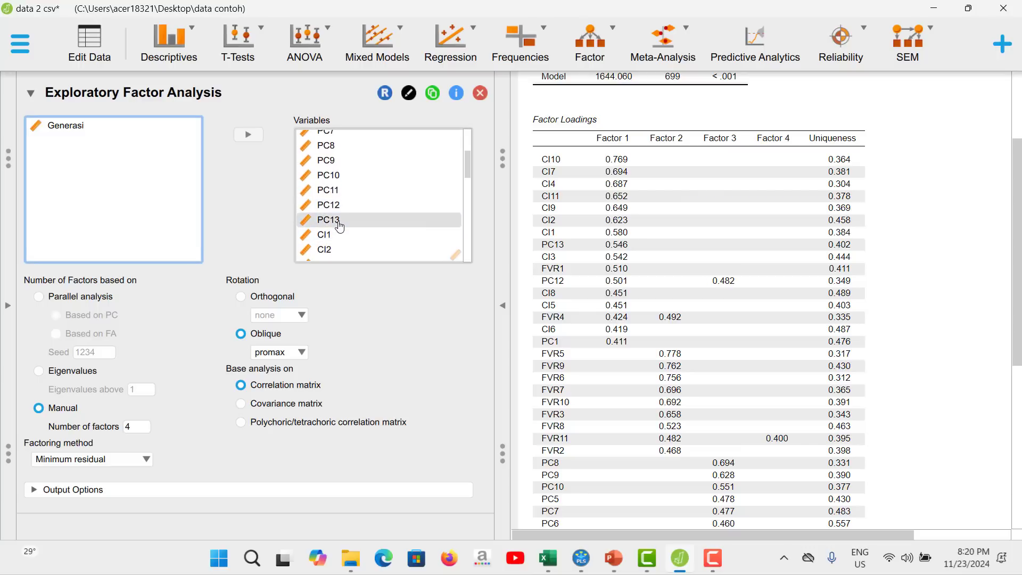
click(341, 221)
click(253, 139)
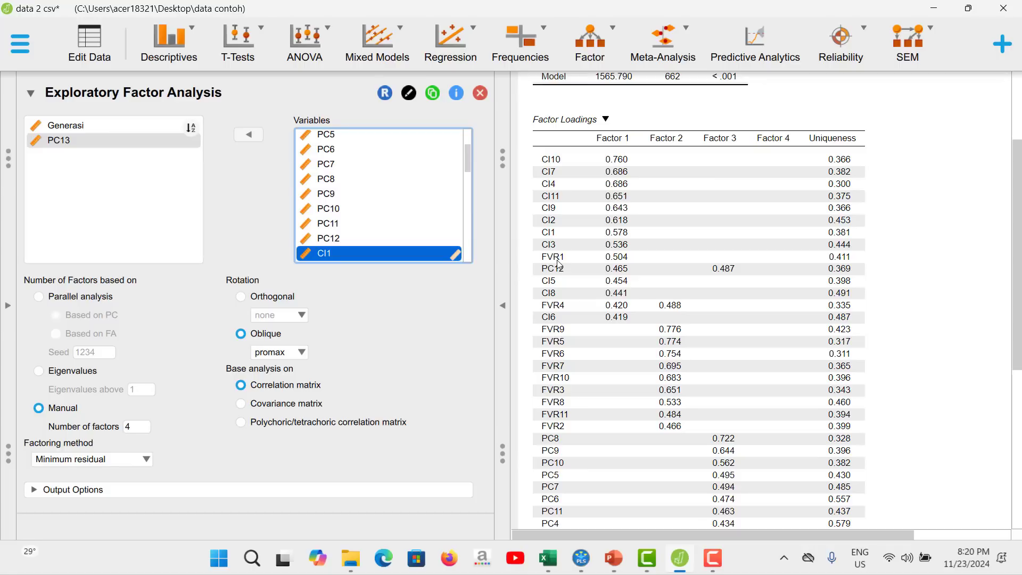
Remove FVR1 from the factor analysis variables.
scroll(444, 195, down, 3)
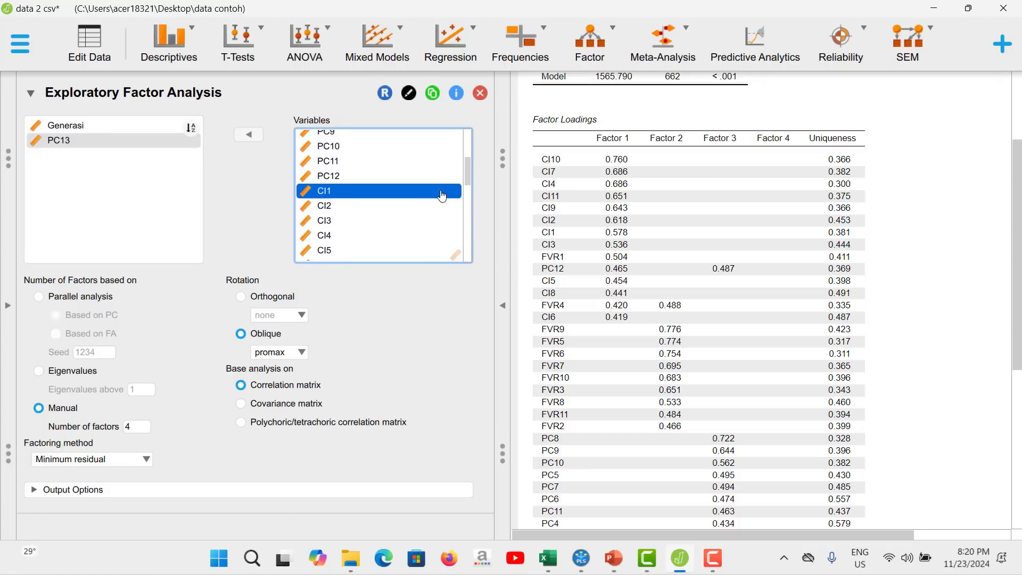
scroll(452, 215, down, 2)
scroll(437, 220, down, 5)
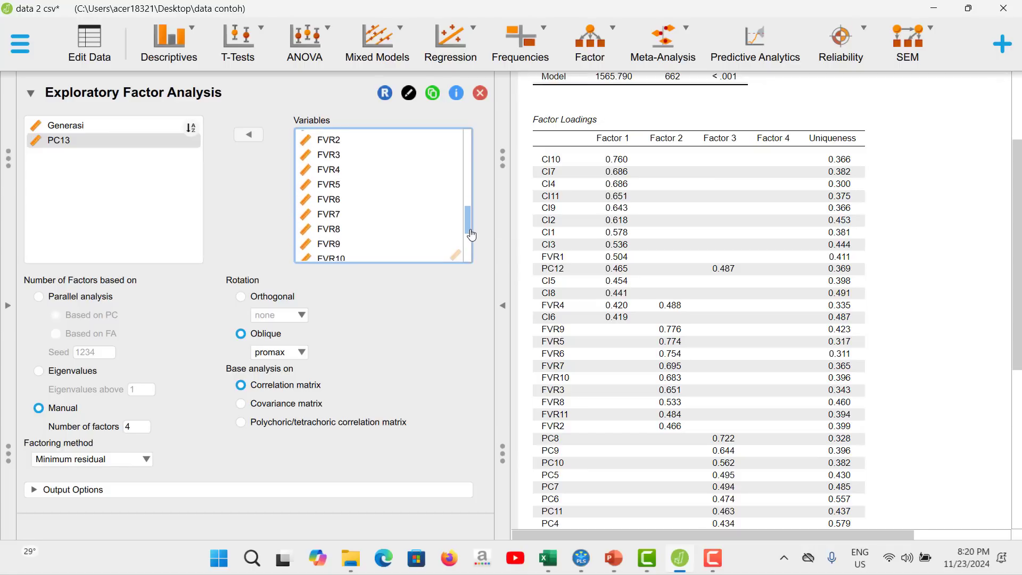
scroll(415, 213, up, 2)
click(339, 174)
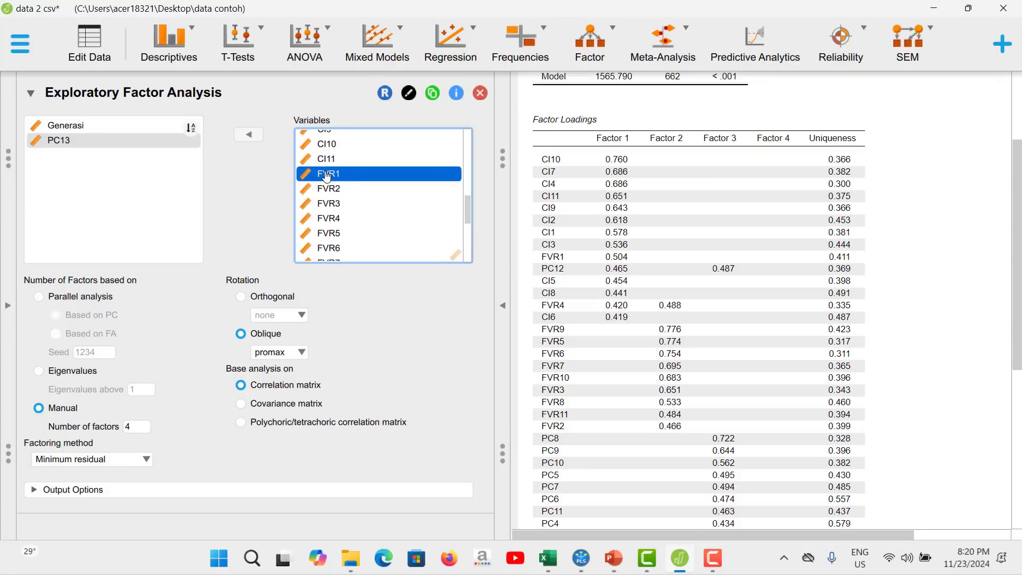
click(237, 137)
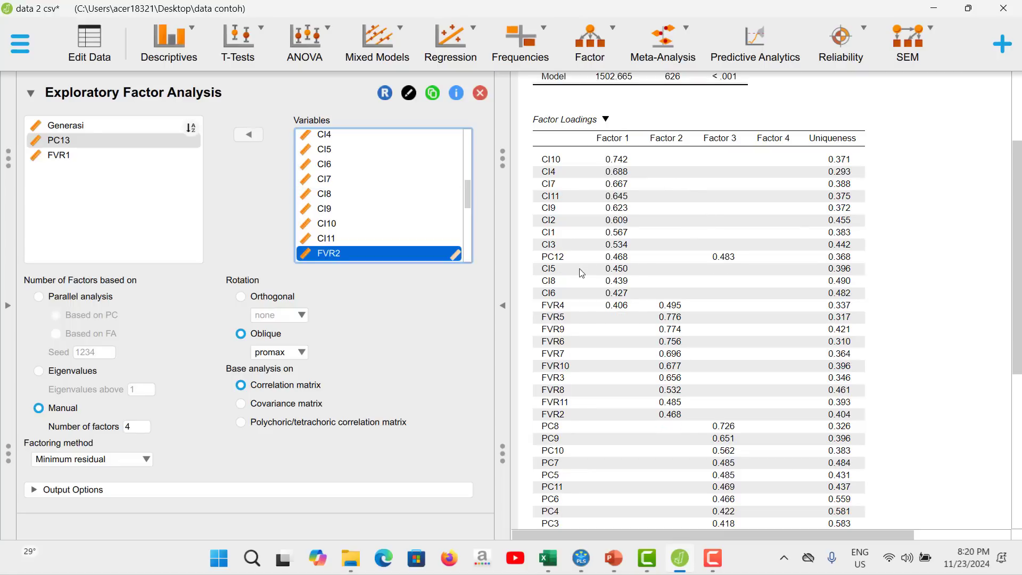
Remove PC12 from the factor analysis variables.
scroll(393, 232, up, 2)
scroll(399, 223, up, 3)
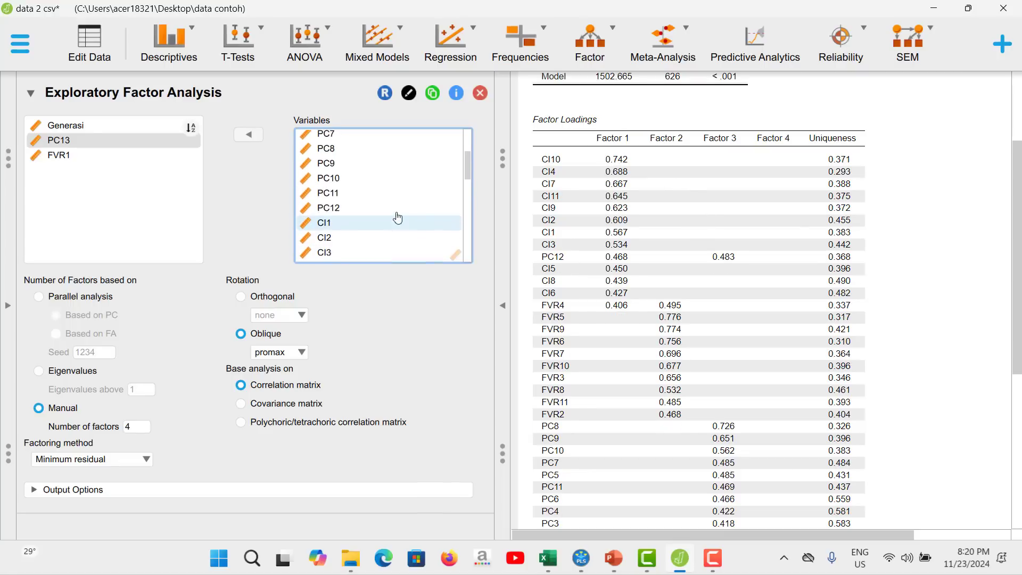
click(356, 212)
click(253, 141)
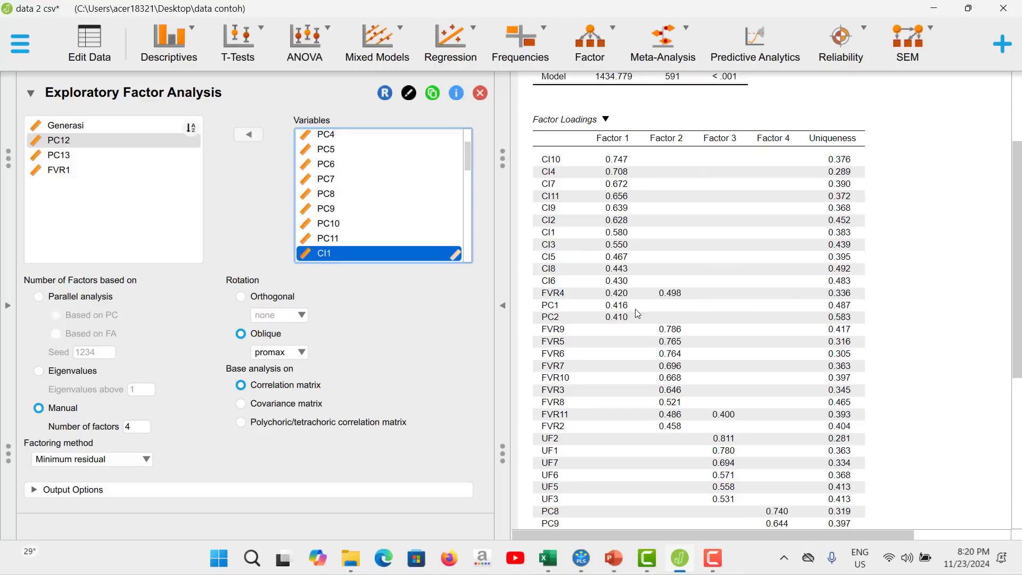
Remove FVR4, which loads on two factors, from the factor analysis variables.
scroll(415, 215, down, 3)
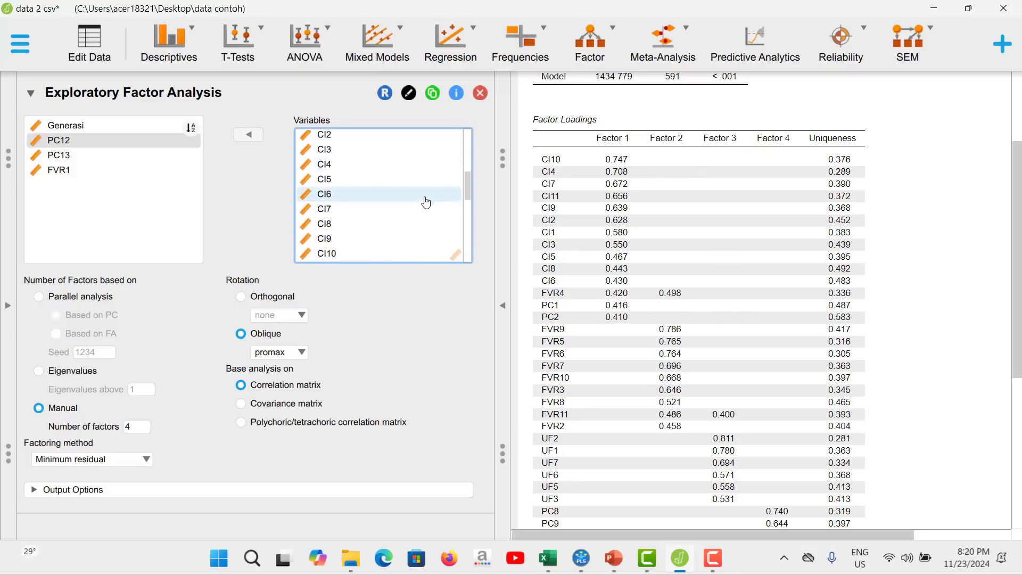
scroll(425, 200, down, 3)
click(339, 198)
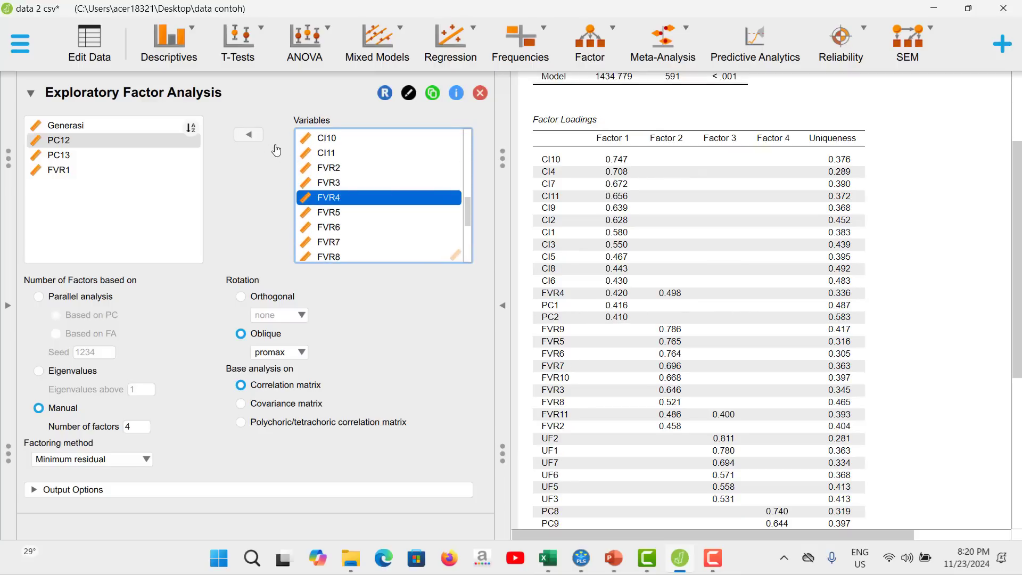
click(248, 134)
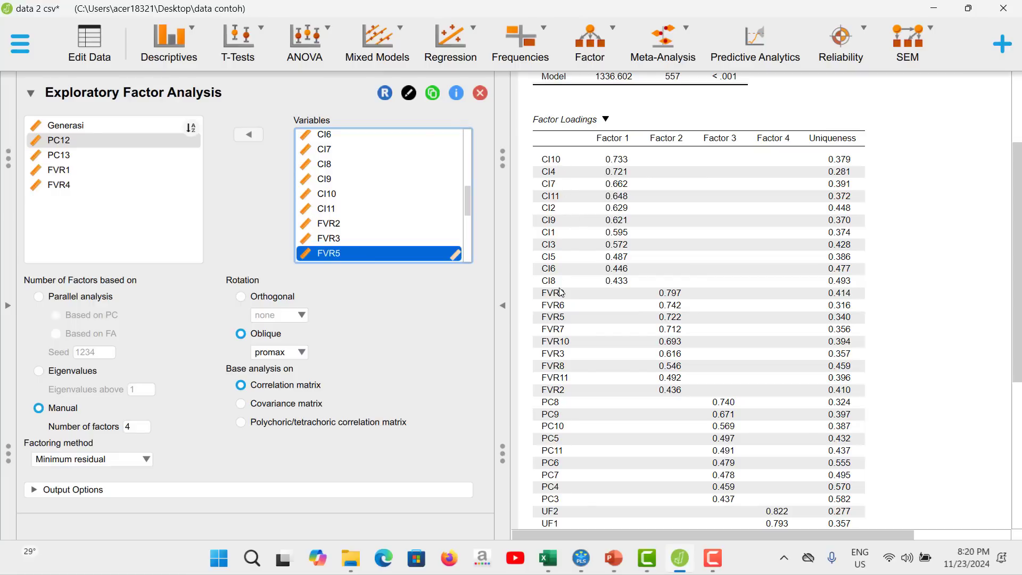
Examine the updated factor loadings for each construct, comparing them with the SmartPLS model and checking for indicators without a loading.
scroll(715, 302, down, 2)
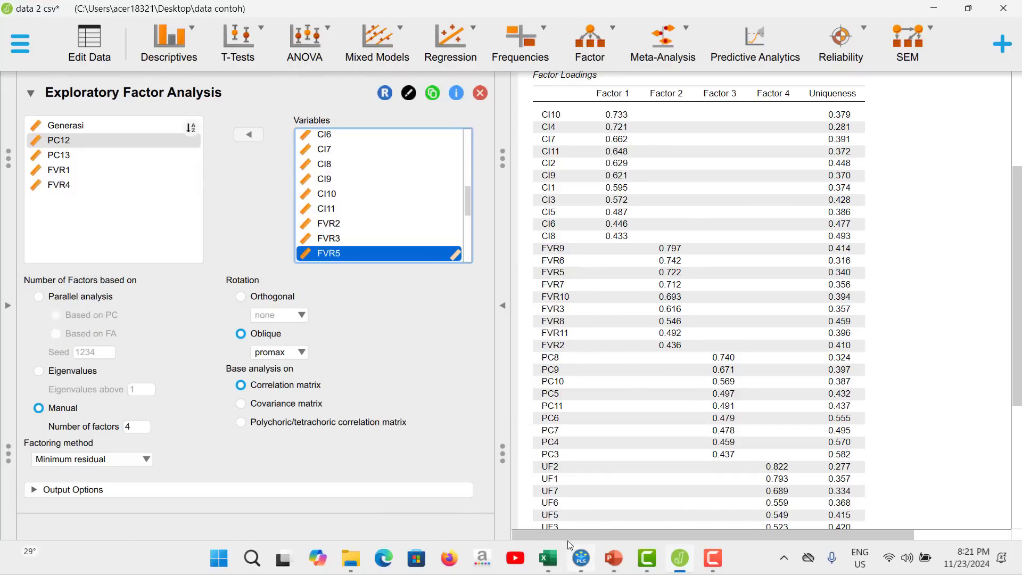
click(581, 559)
click(584, 568)
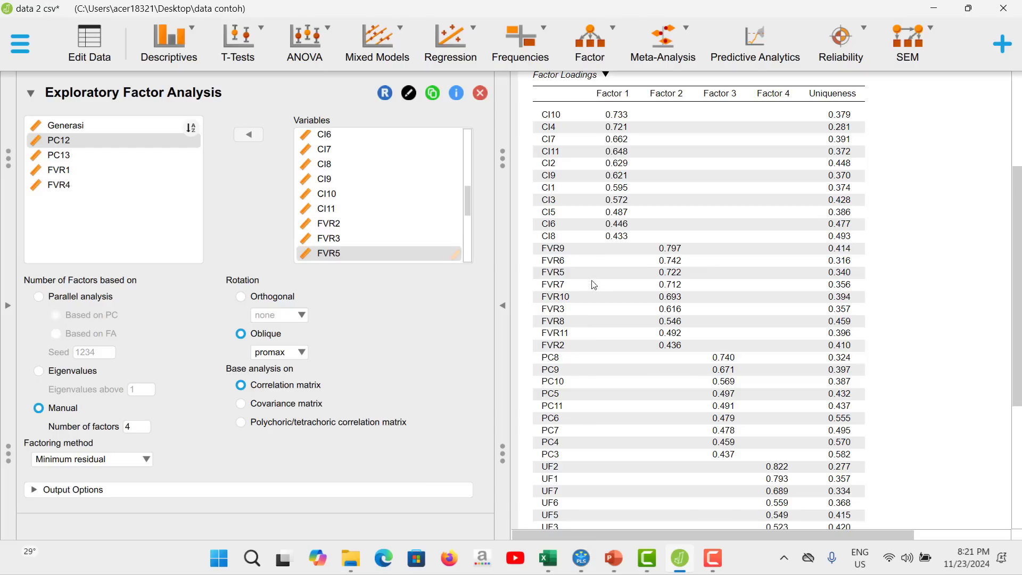
scroll(654, 352, down, 2)
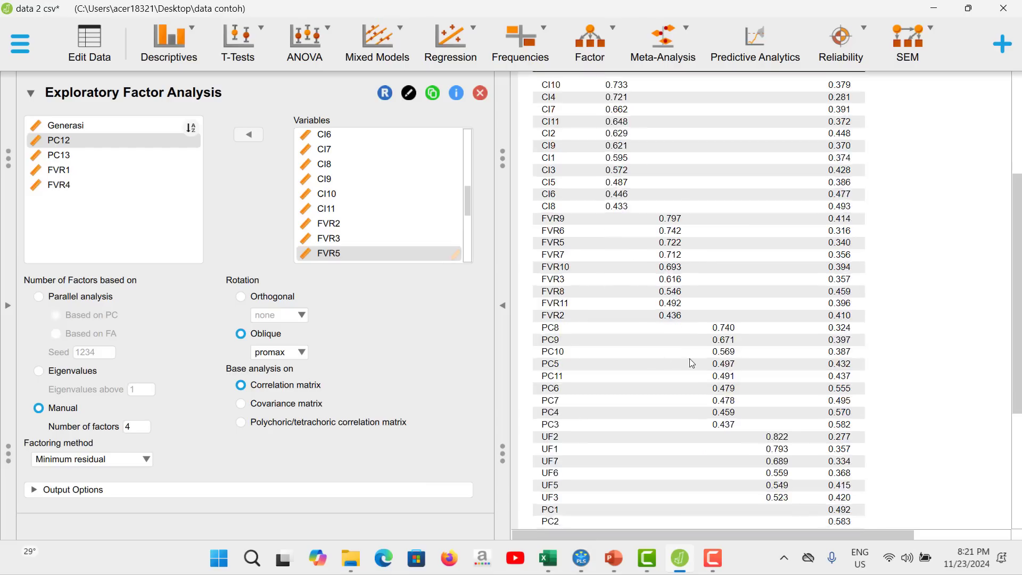
scroll(692, 213, up, 2)
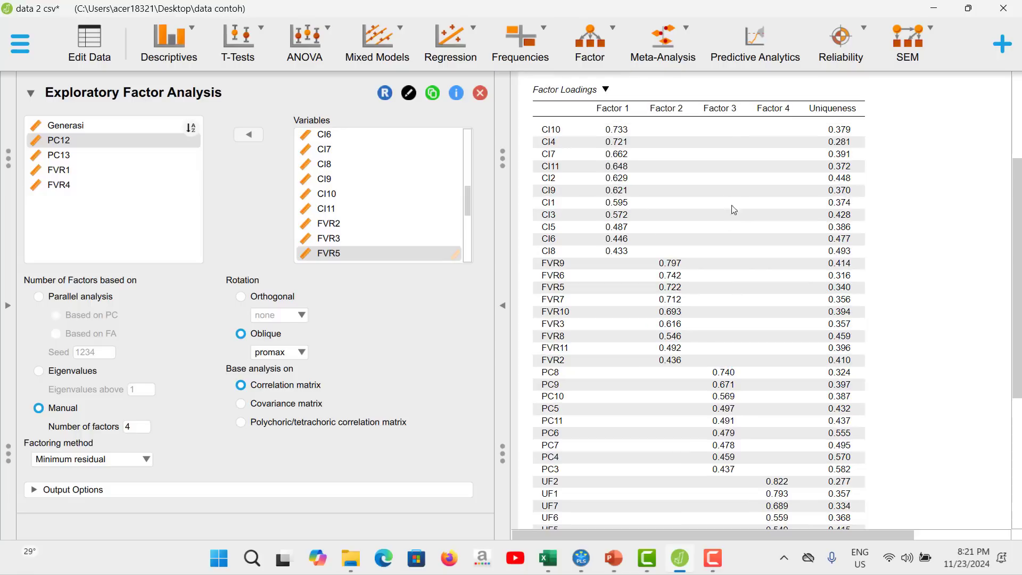
scroll(734, 208, down, 2)
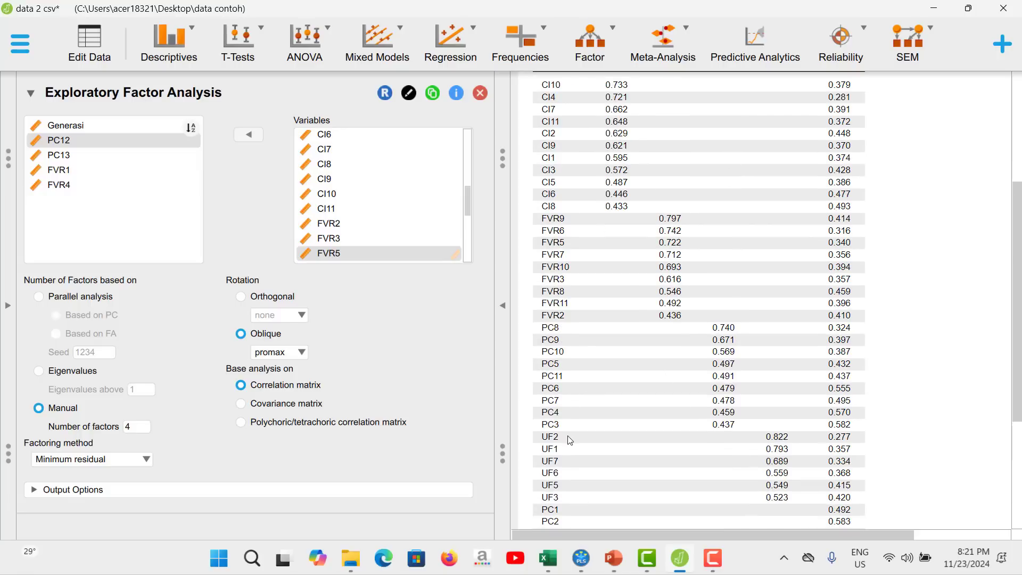
click(589, 561)
scroll(755, 341, down, 2)
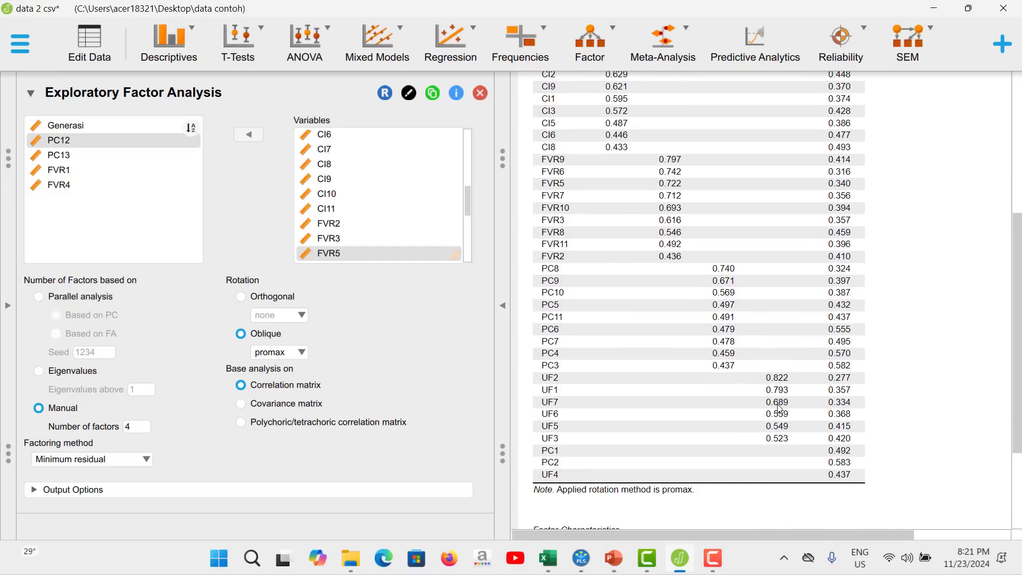
scroll(780, 408, up, 3)
scroll(755, 408, down, 3)
click(592, 565)
click(591, 564)
Remove PC1 and PC2 from the factor analysis variables.
scroll(388, 208, up, 5)
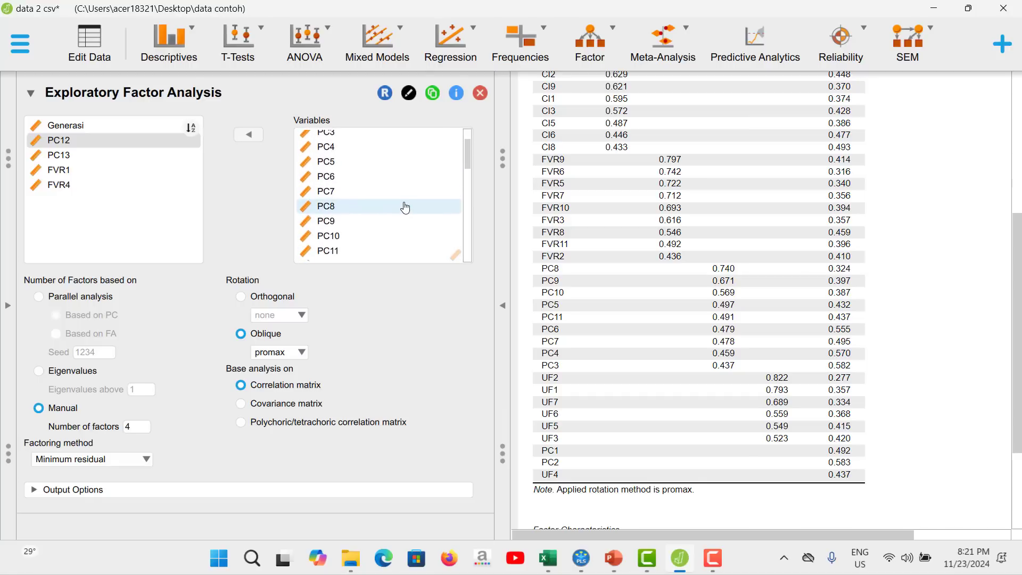
scroll(403, 207, up, 2)
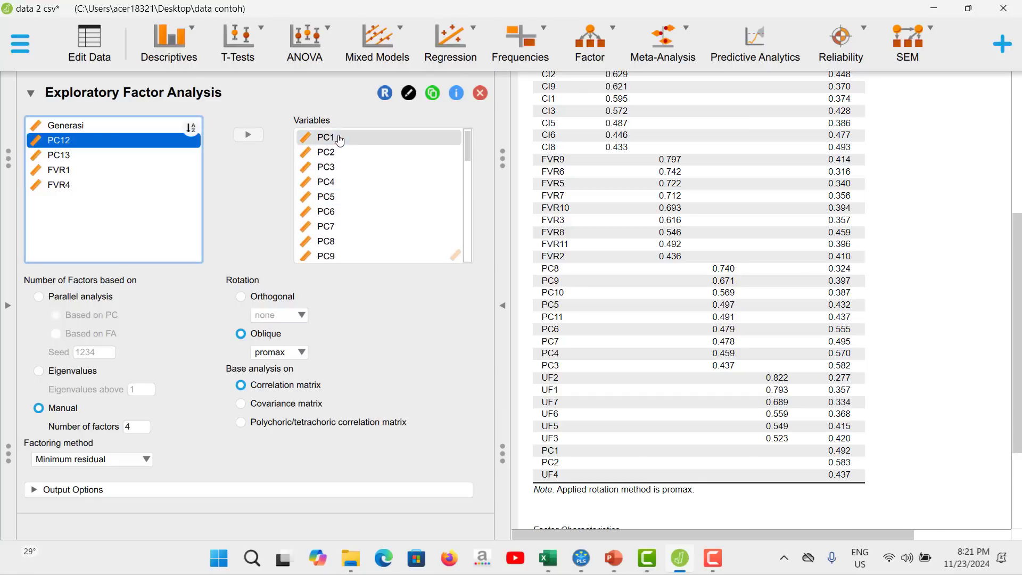
click(242, 140)
click(354, 139)
click(257, 137)
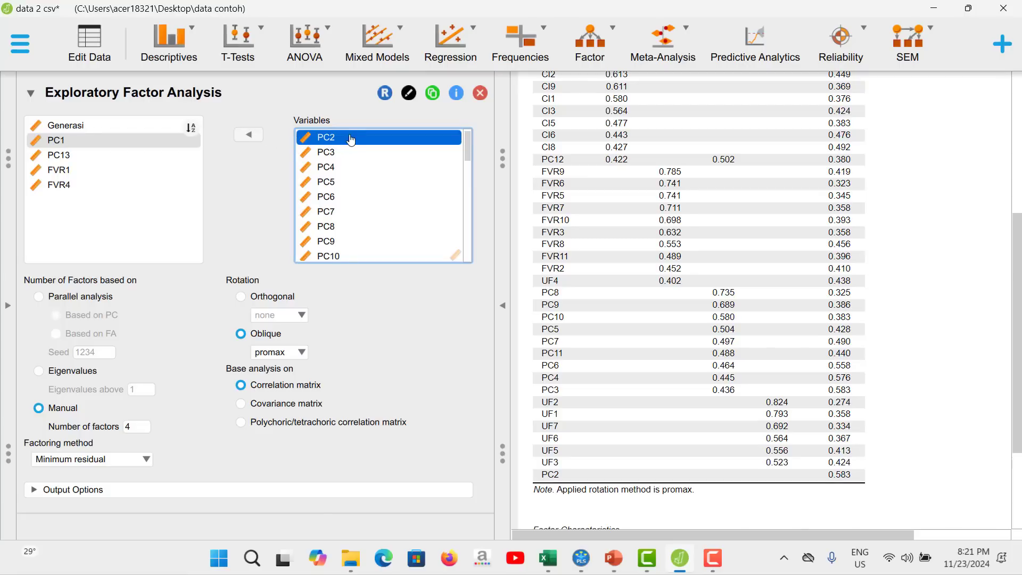
click(257, 137)
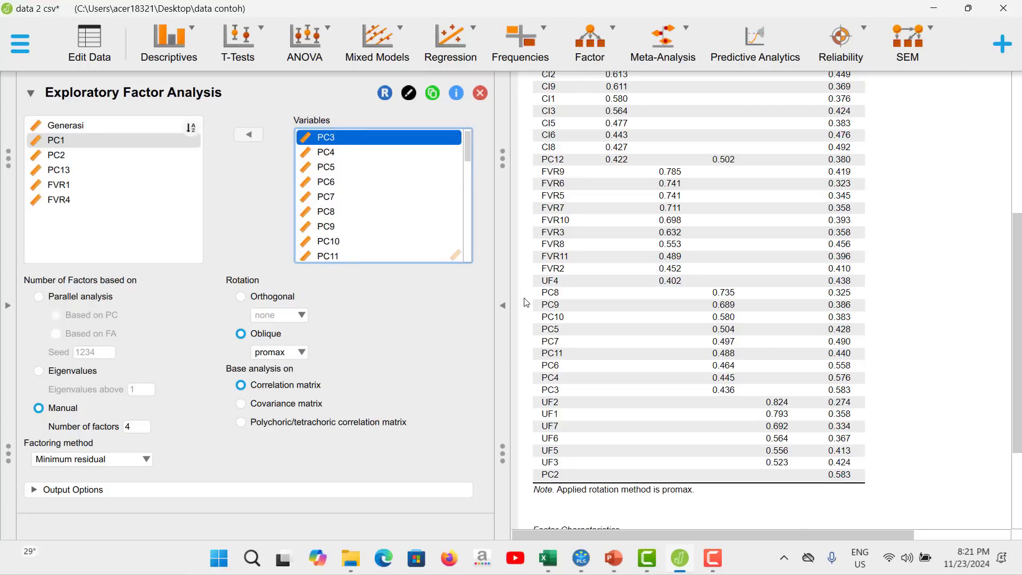
Take PC12, which was put back at the end of the variable list, out of the factor analysis again.
scroll(621, 341, up, 3)
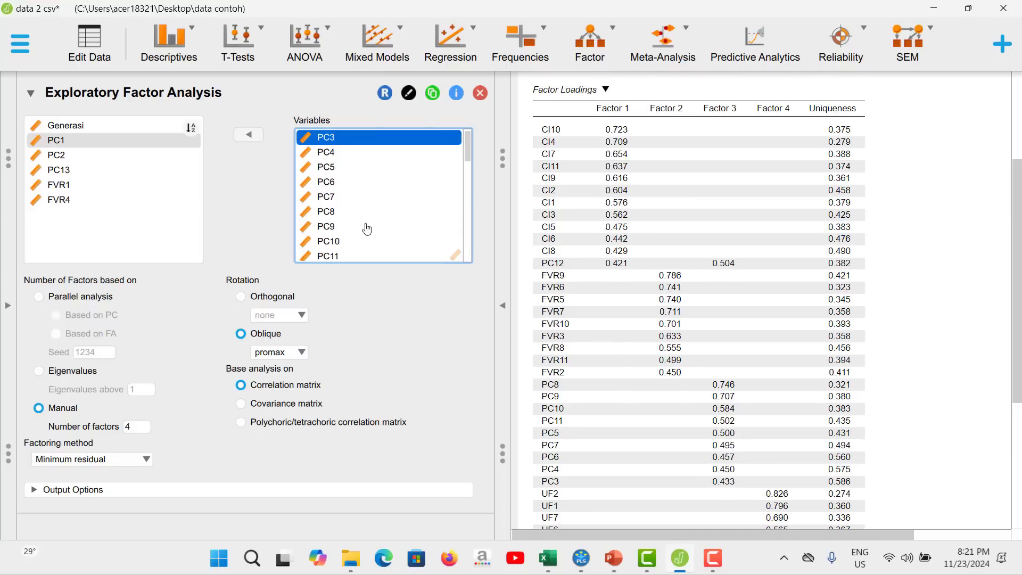
scroll(373, 229, down, 2)
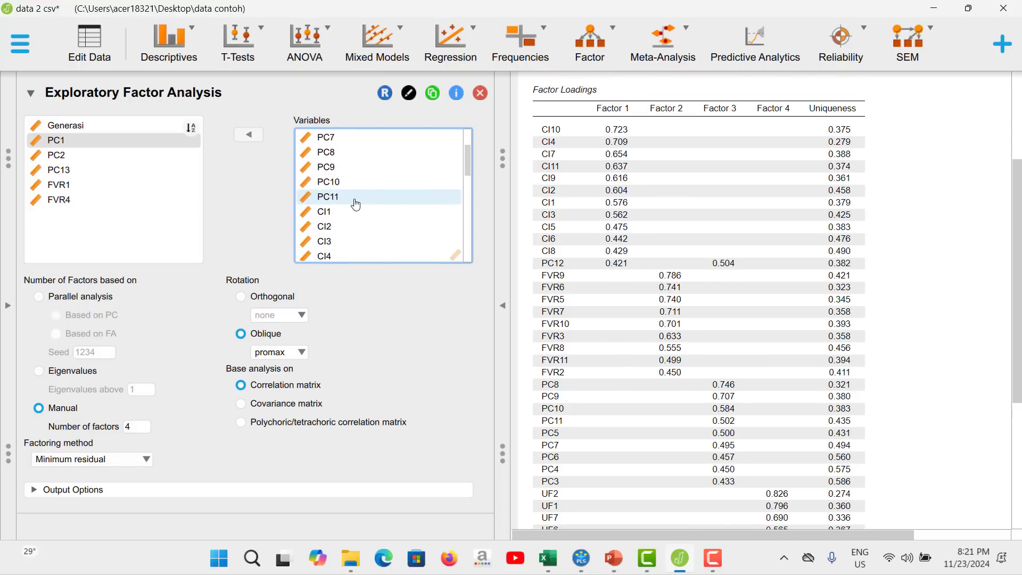
scroll(401, 244, down, 4)
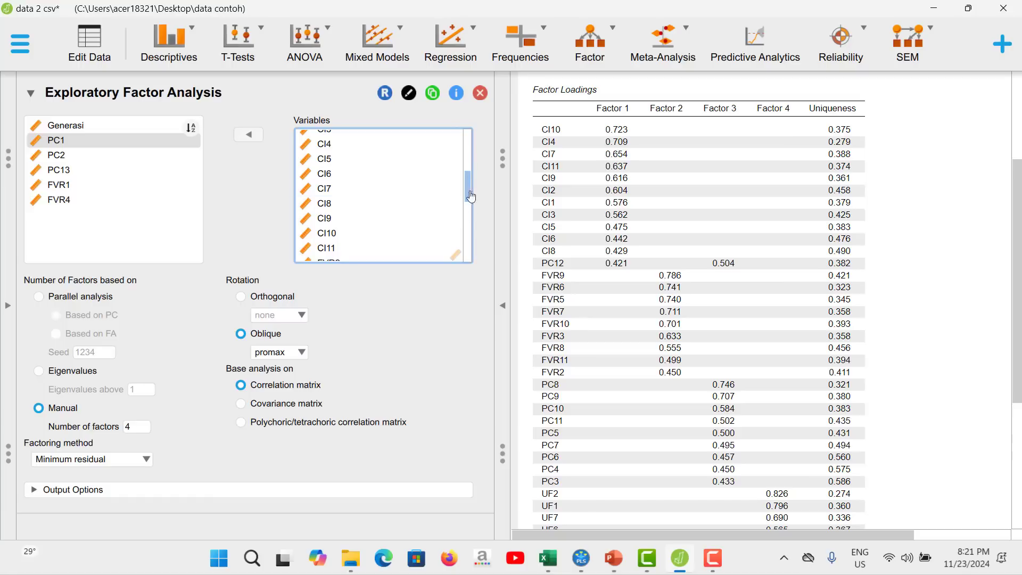
drag(466, 192, 473, 264)
click(360, 253)
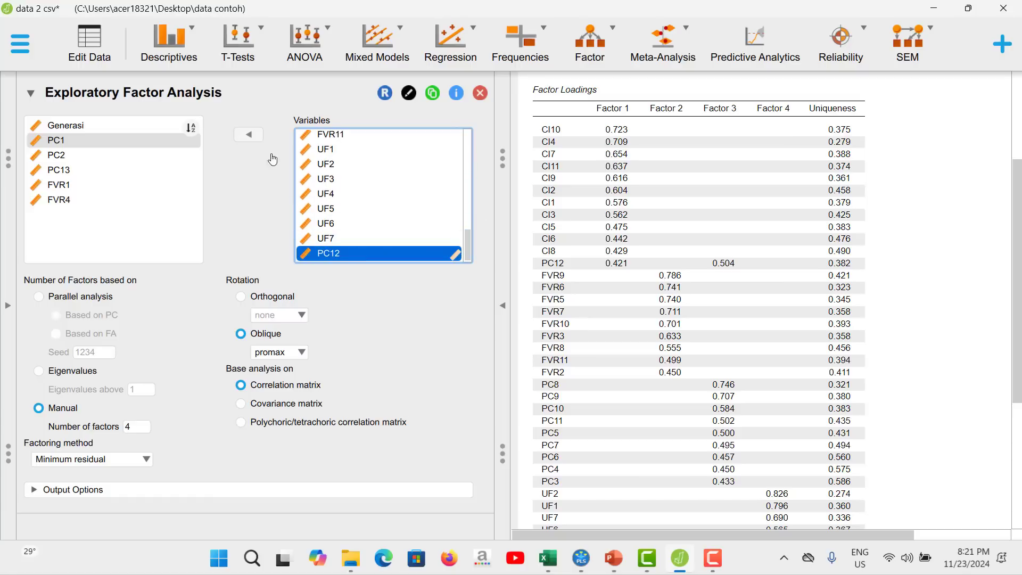
click(248, 135)
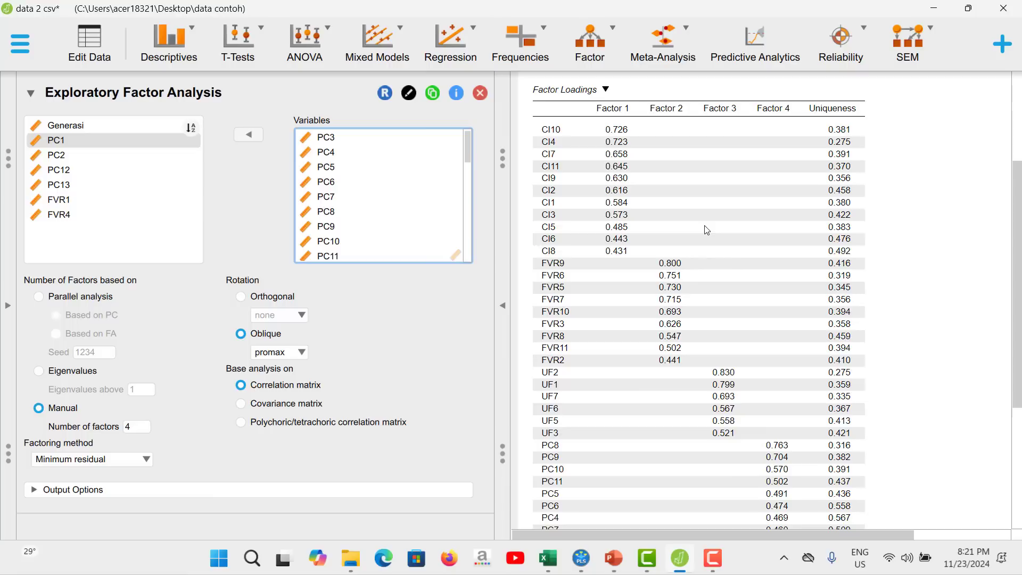
Check the updated loadings table for indicators without a factor, and remove UF4 from the factor analysis variables.
scroll(732, 260, down, 3)
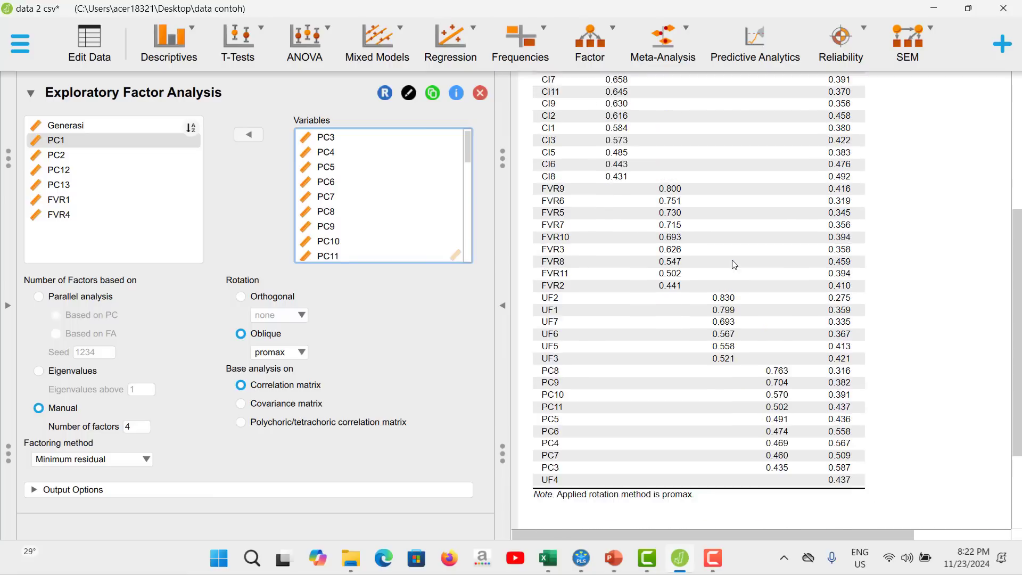
scroll(734, 264, up, 3)
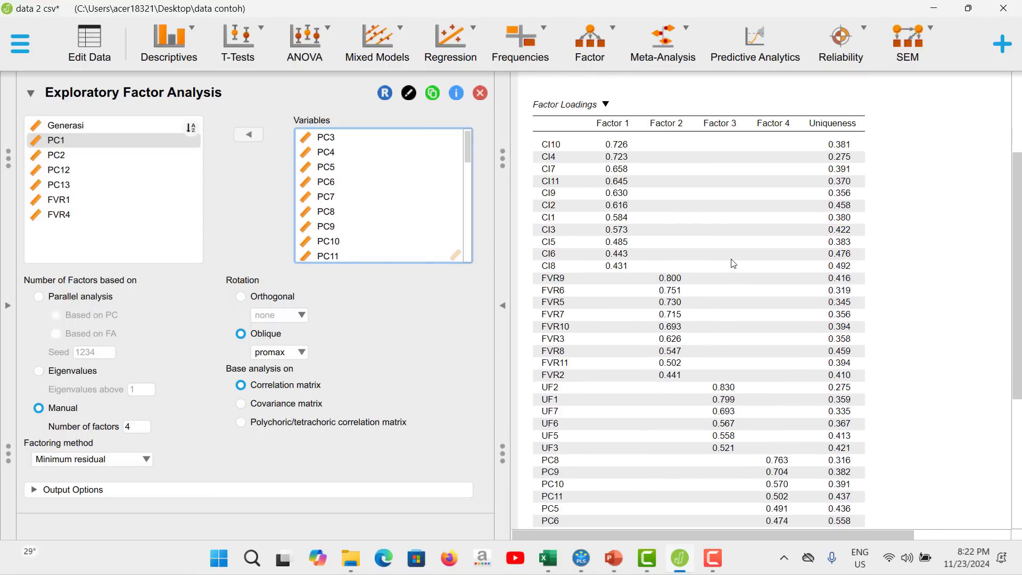
scroll(733, 264, down, 8)
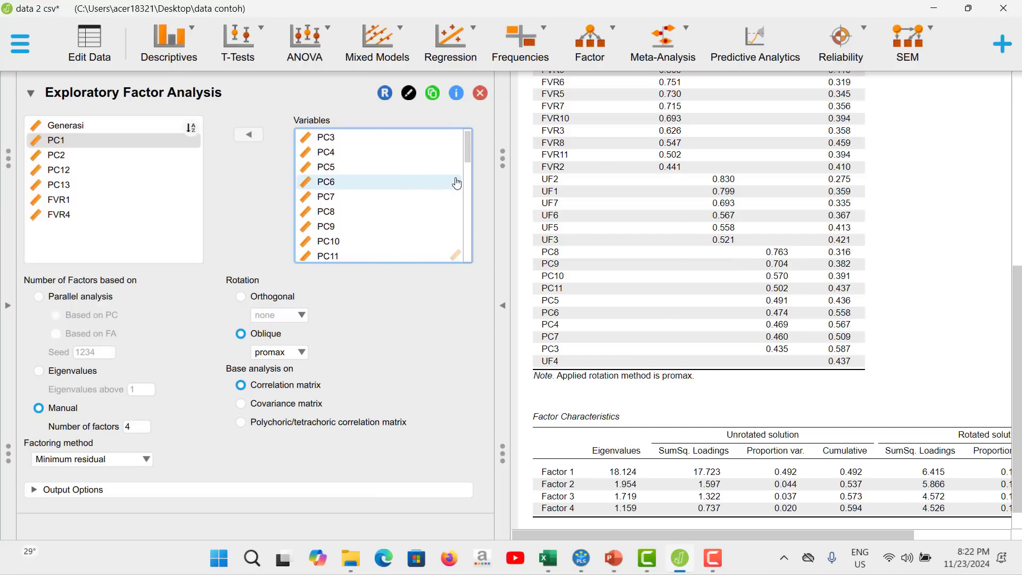
drag(468, 157, 477, 235)
drag(468, 156, 477, 268)
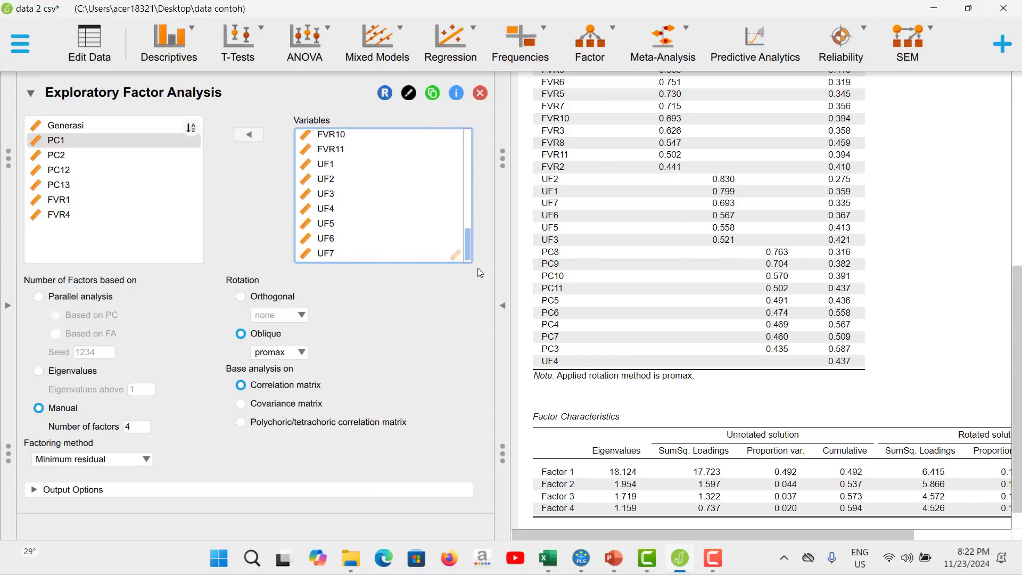
click(334, 213)
click(249, 134)
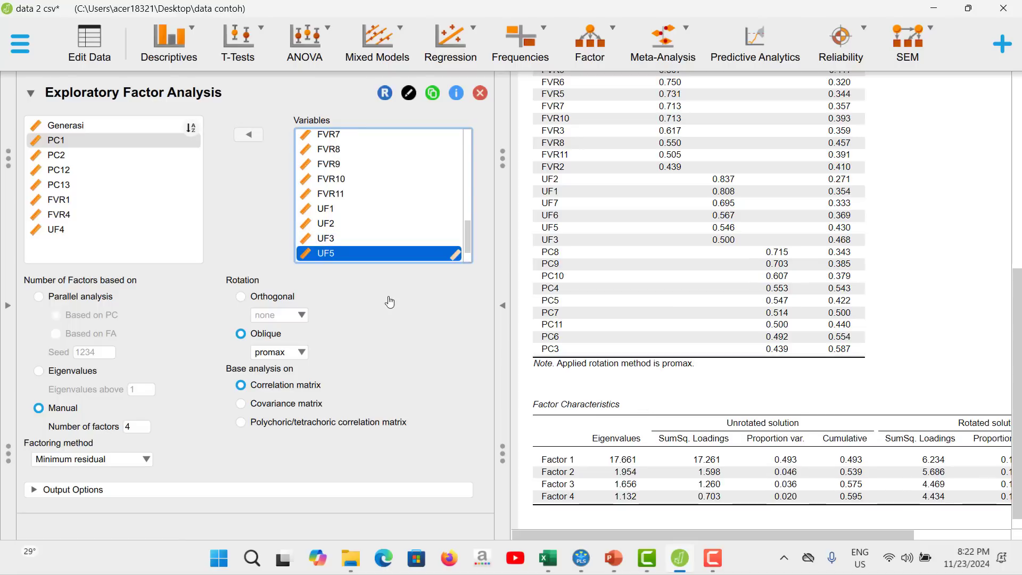
Review the loadings across the four factors, and remove the weakly loading CI6 from the factor analysis variables.
scroll(685, 341, up, 5)
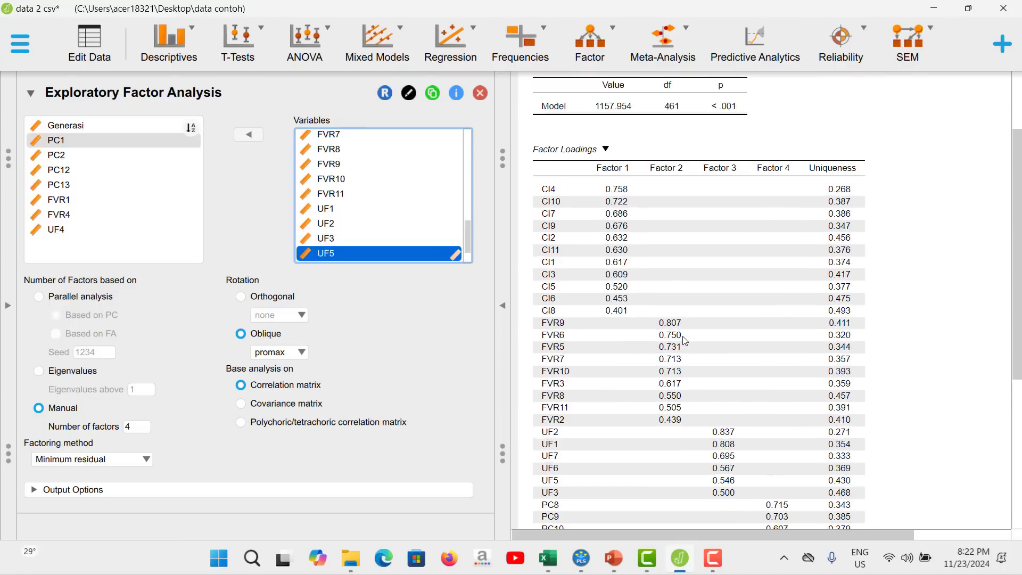
scroll(685, 341, up, 1)
scroll(686, 335, down, 1)
scroll(457, 230, up, 3)
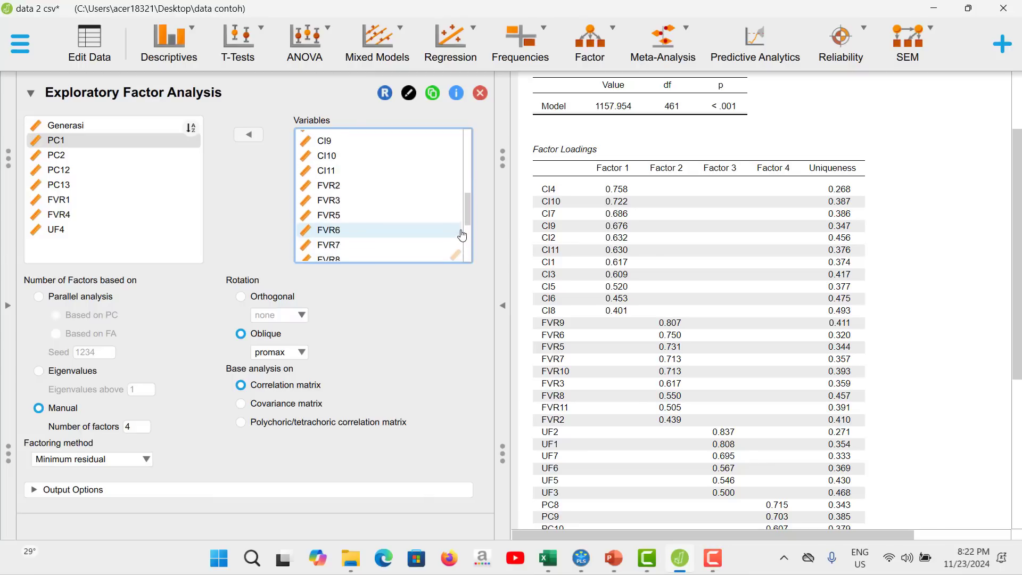
scroll(461, 234, up, 3)
click(346, 213)
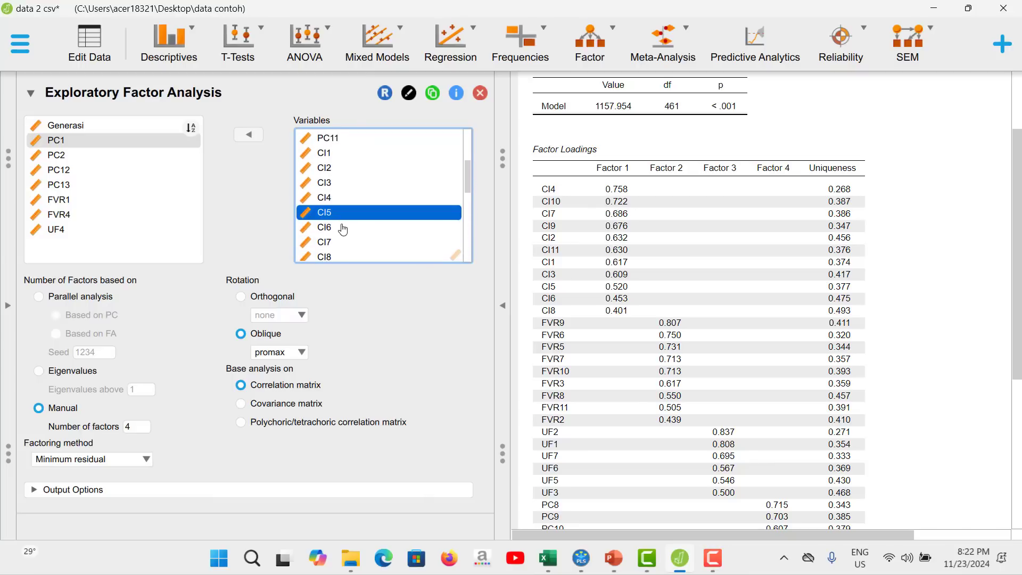
click(343, 228)
click(248, 134)
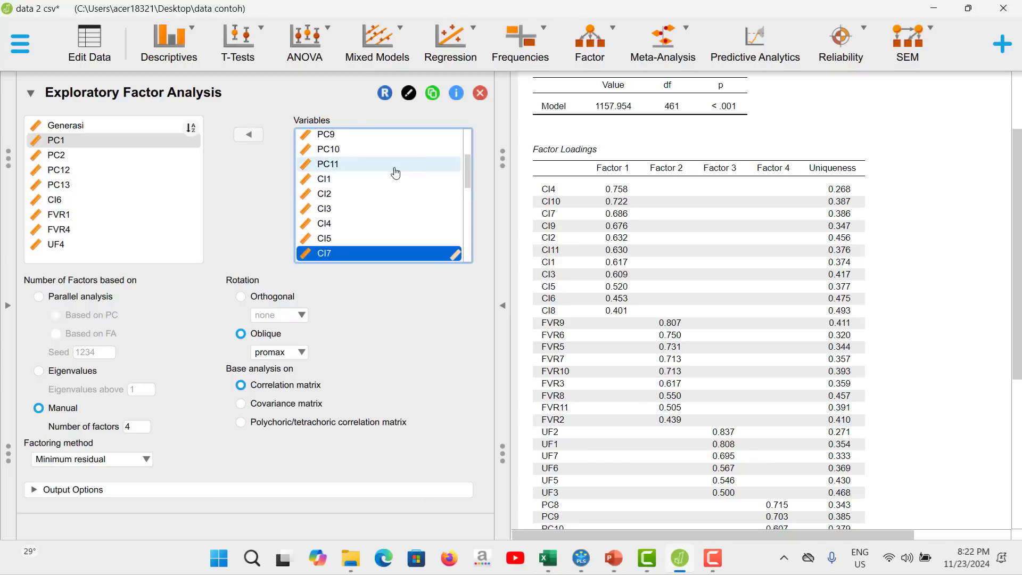
Remove CI8 from the factor analysis variables.
scroll(468, 198, down, 3)
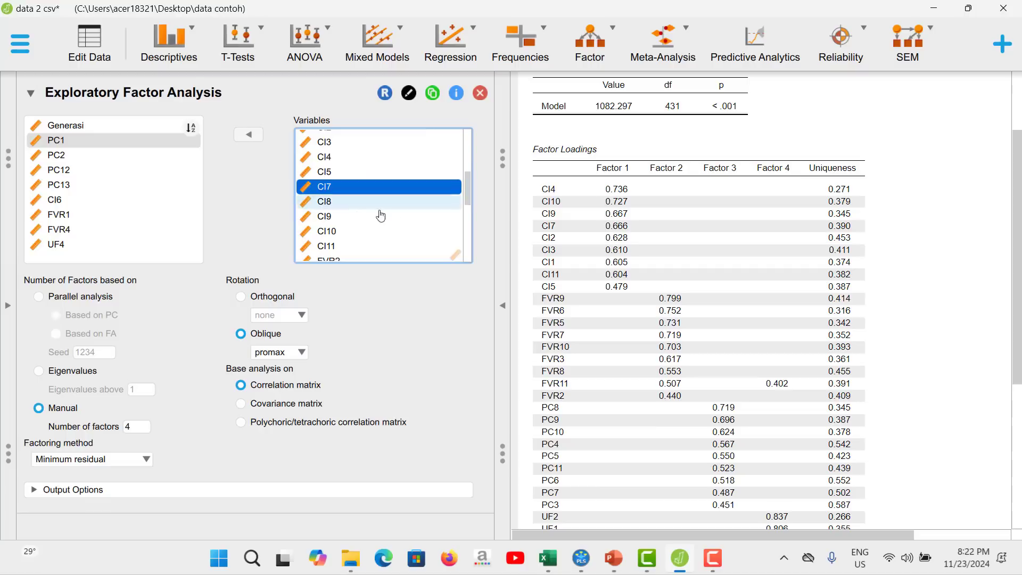
click(341, 203)
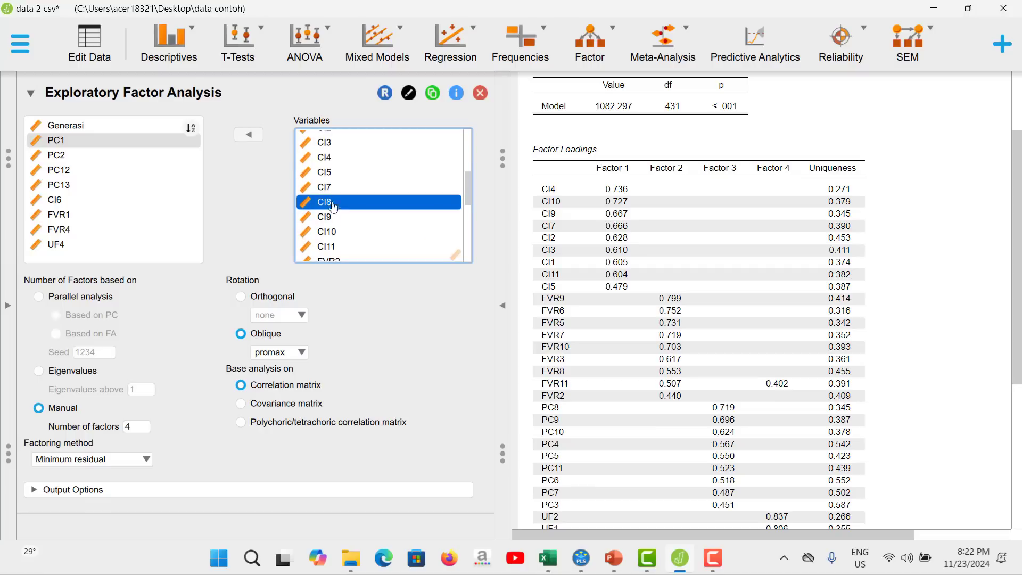
click(256, 140)
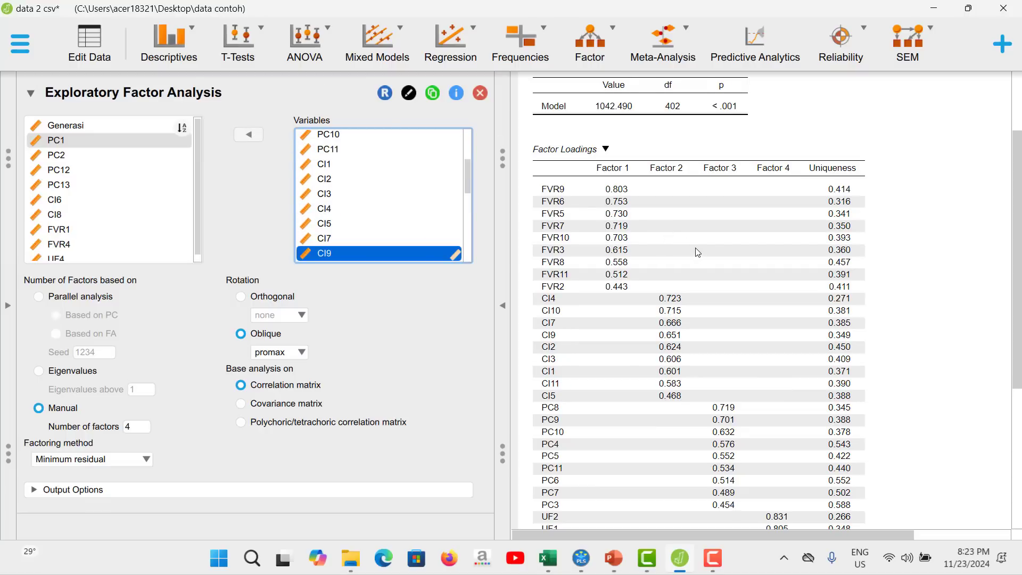
Remove the weakly loading FVR2 and CI5 from the factor analysis variables.
scroll(698, 252, down, 1)
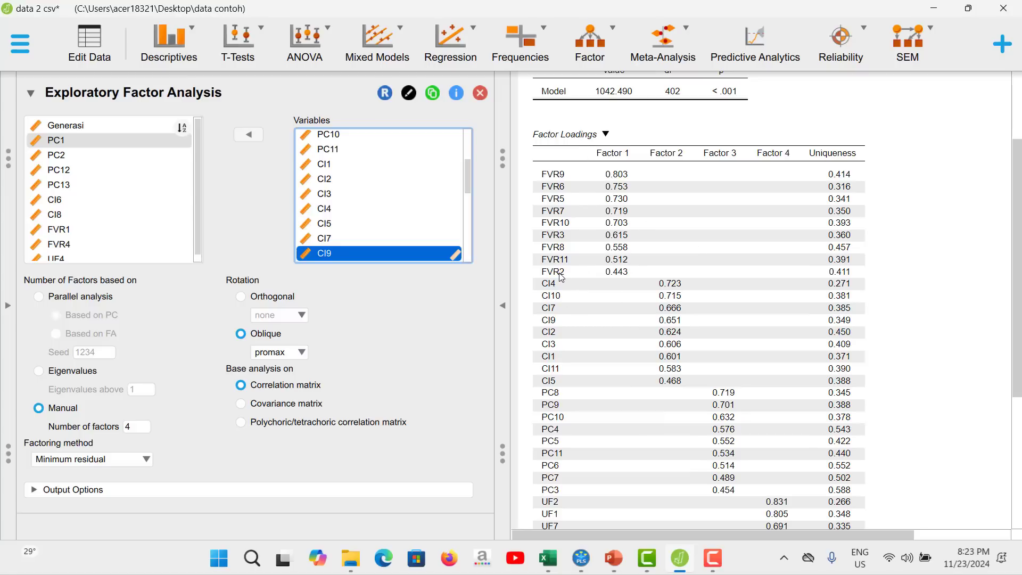
scroll(450, 213, up, 2)
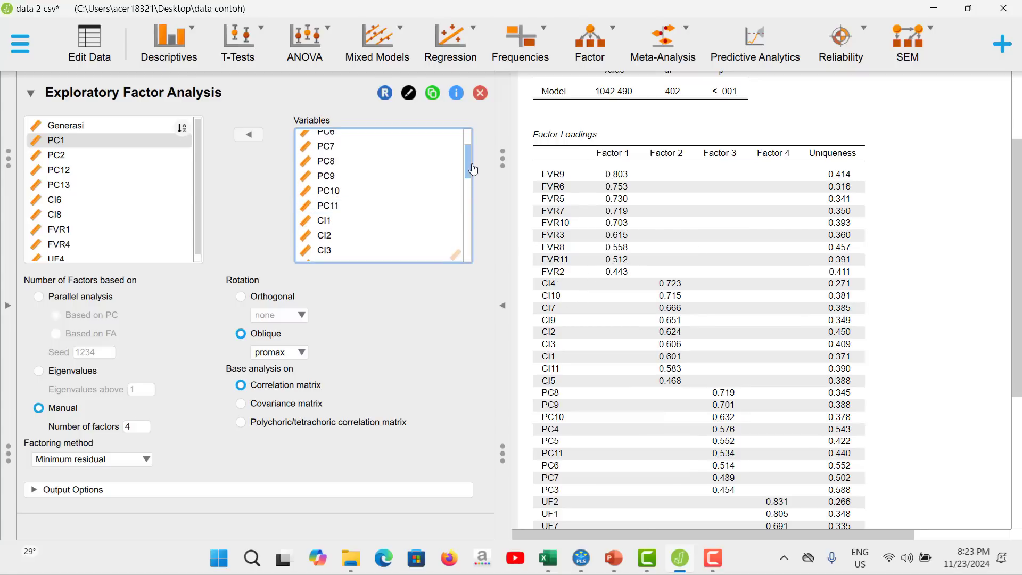
drag(473, 168, 468, 213)
click(352, 186)
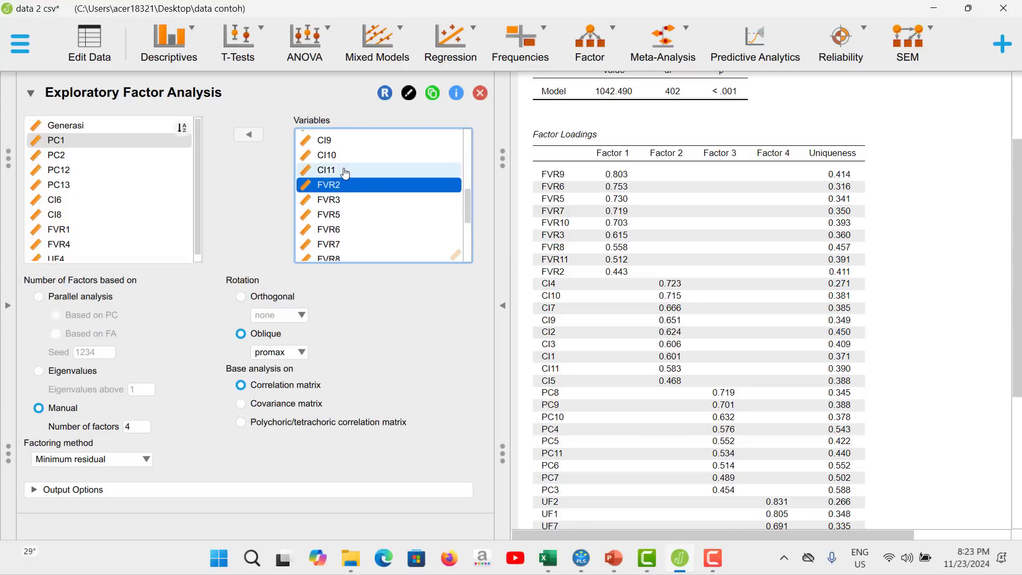
click(248, 136)
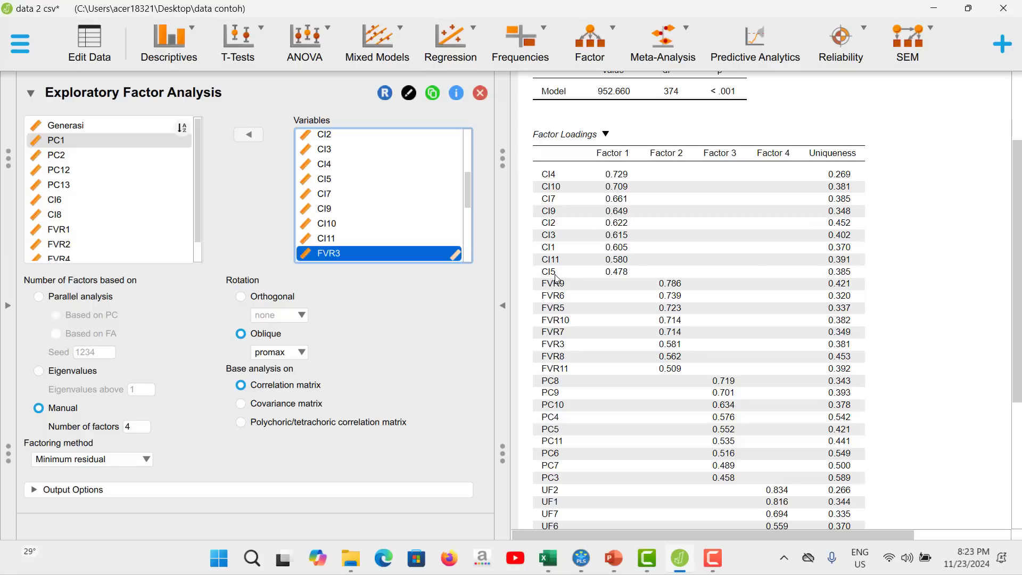
click(344, 182)
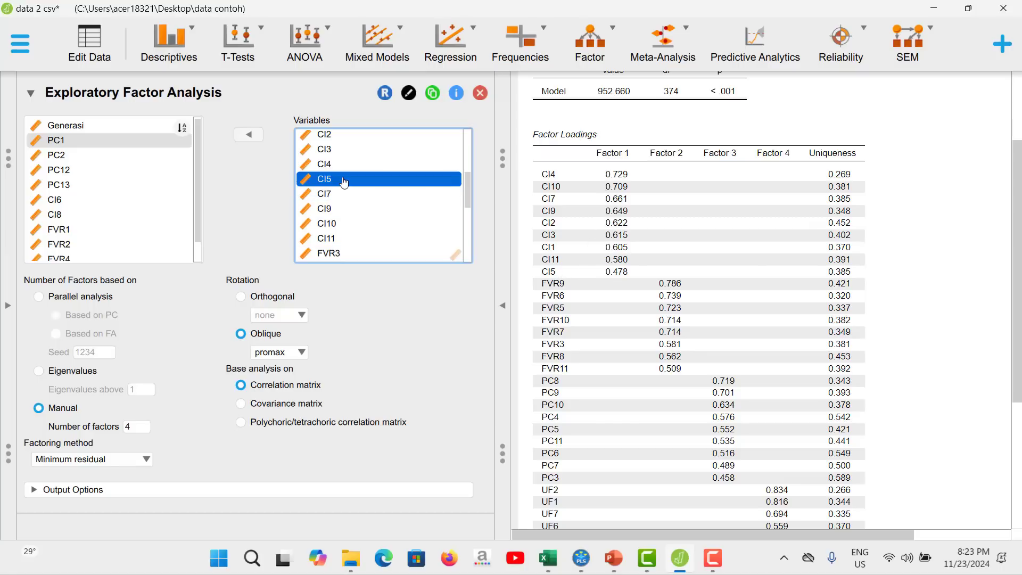
click(248, 134)
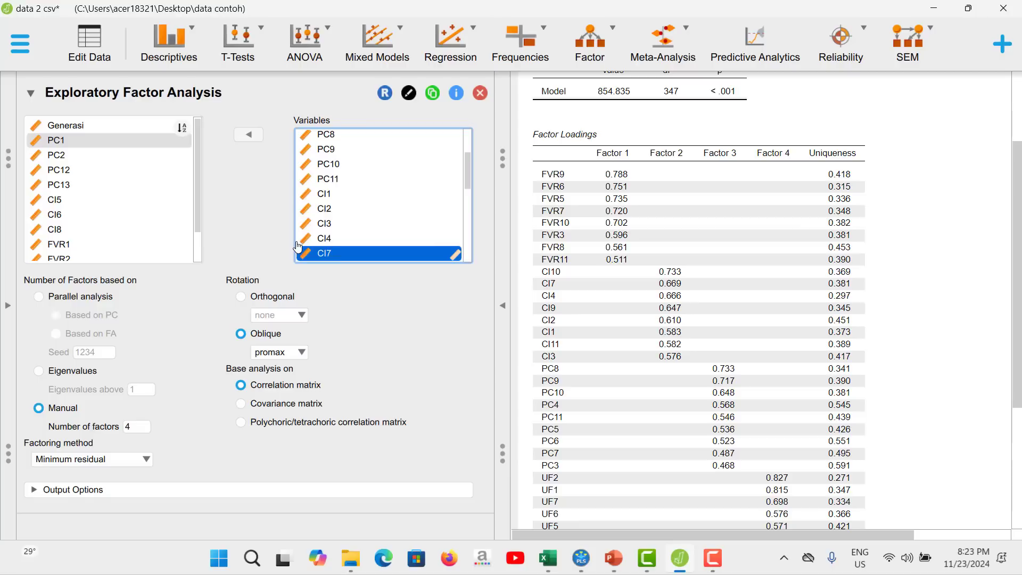
Review the updated loadings across the four factors, and remove PC7 and PC3 from the factor analysis variables.
scroll(298, 247, down, 1)
scroll(767, 348, down, 2)
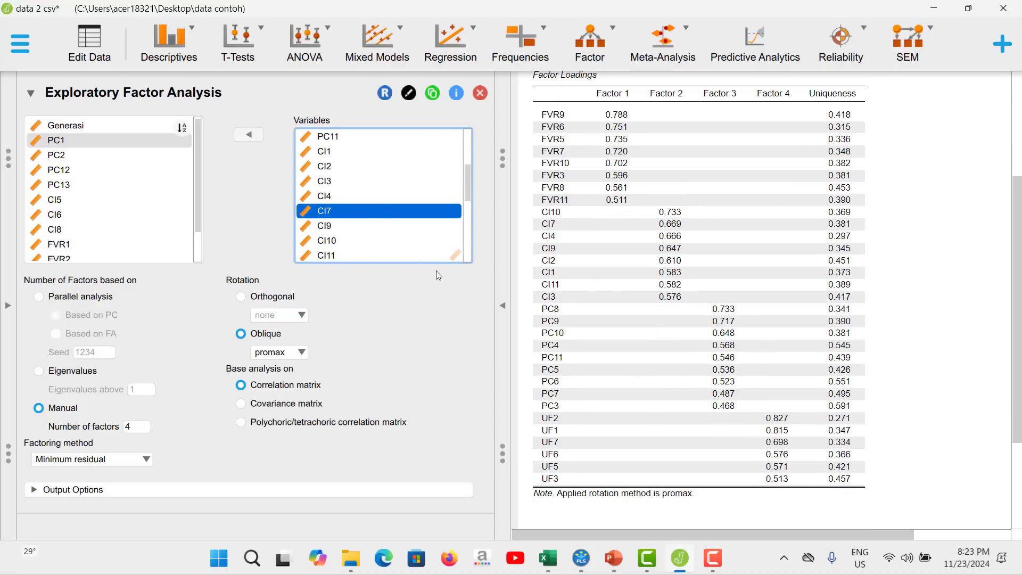
scroll(454, 231, down, 5)
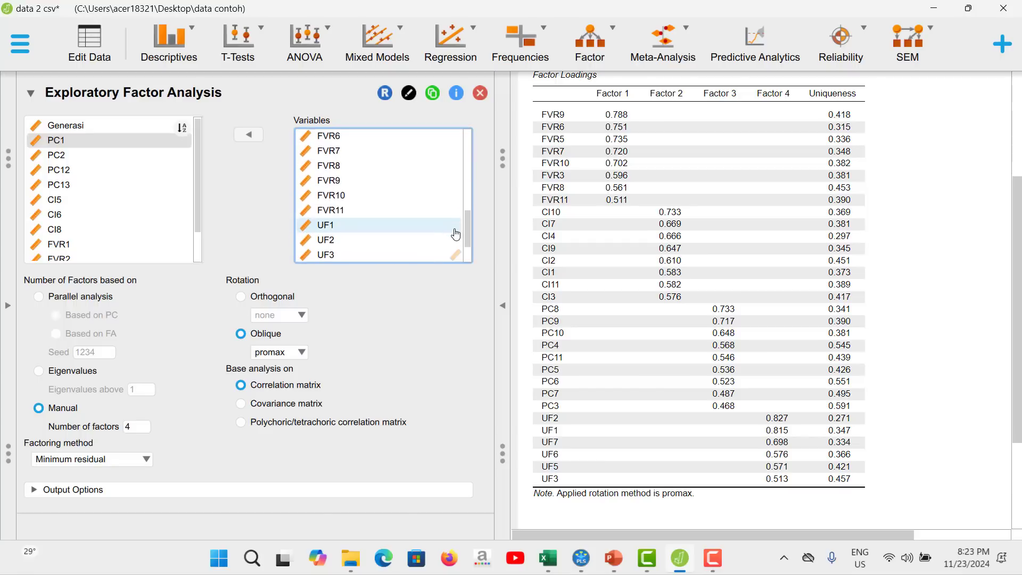
scroll(456, 234, up, 8)
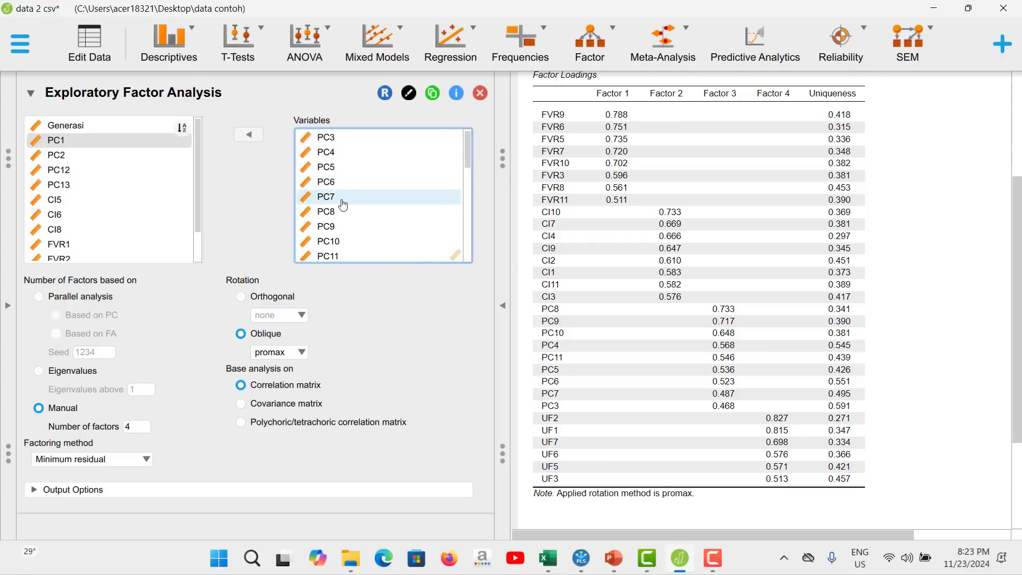
click(343, 205)
click(250, 137)
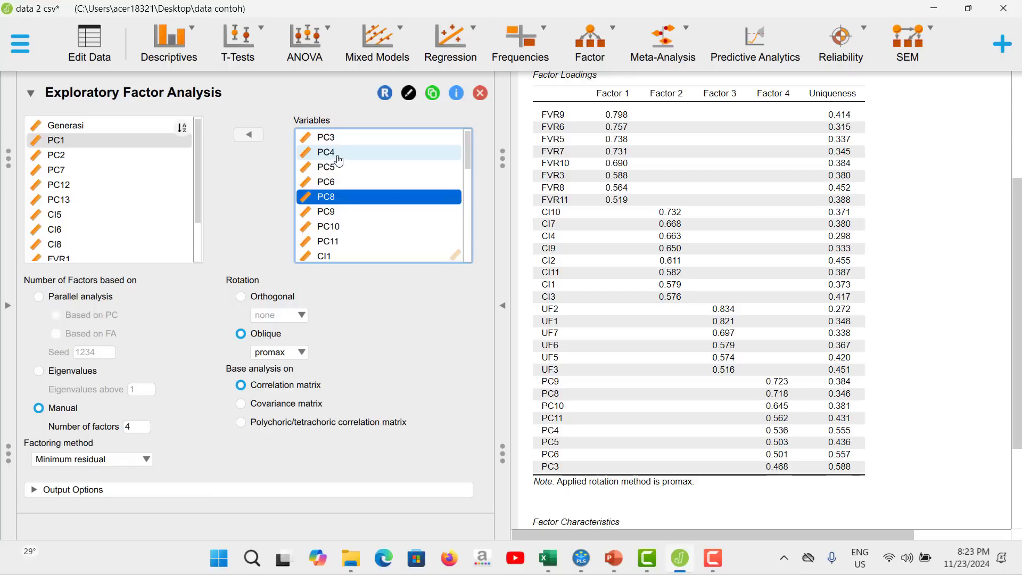
click(333, 140)
click(248, 135)
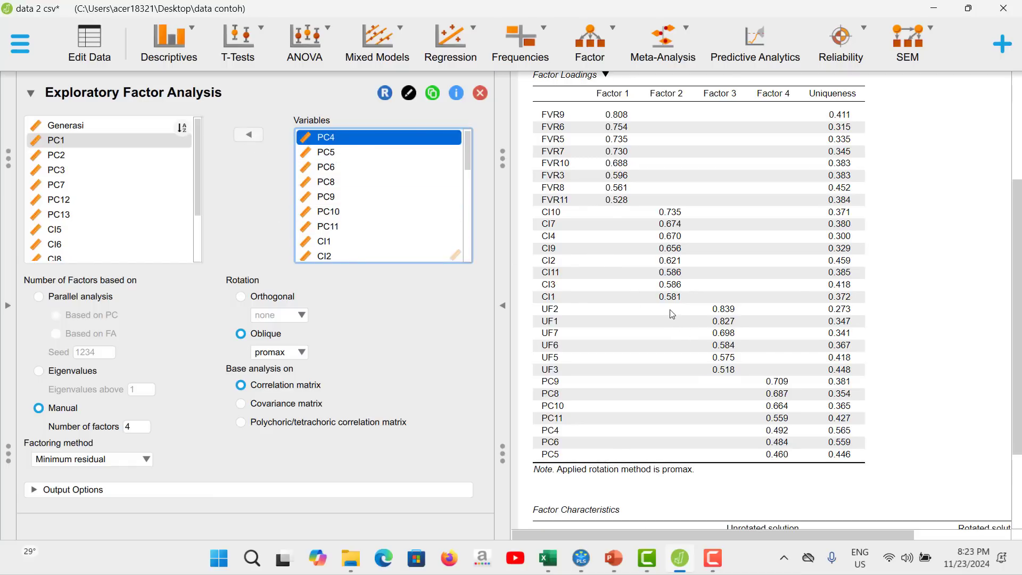
Remove PC4, PC5 and PC6 from the factor analysis variables.
scroll(671, 313, up, 2)
scroll(670, 306, down, 3)
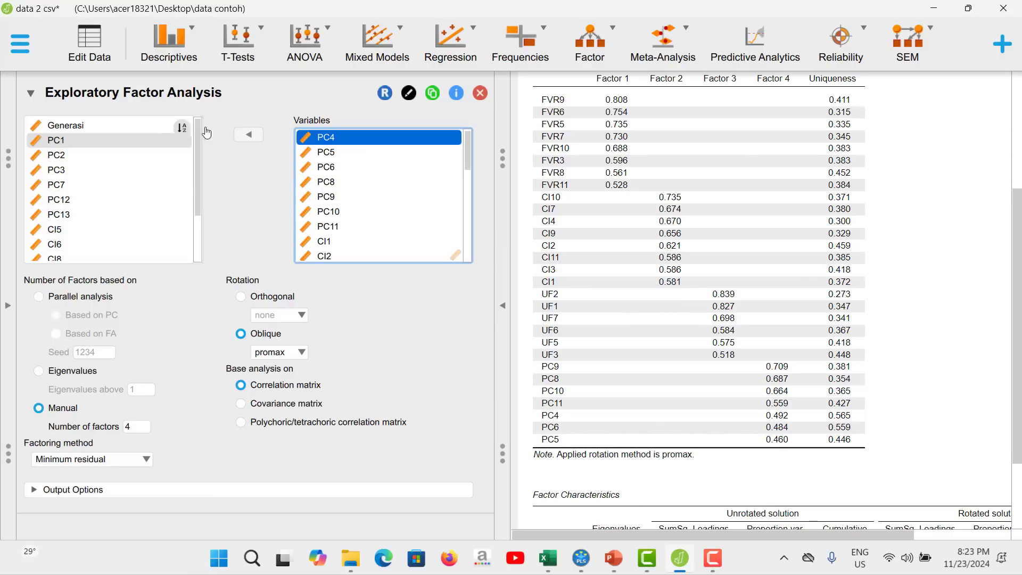
click(247, 134)
click(244, 139)
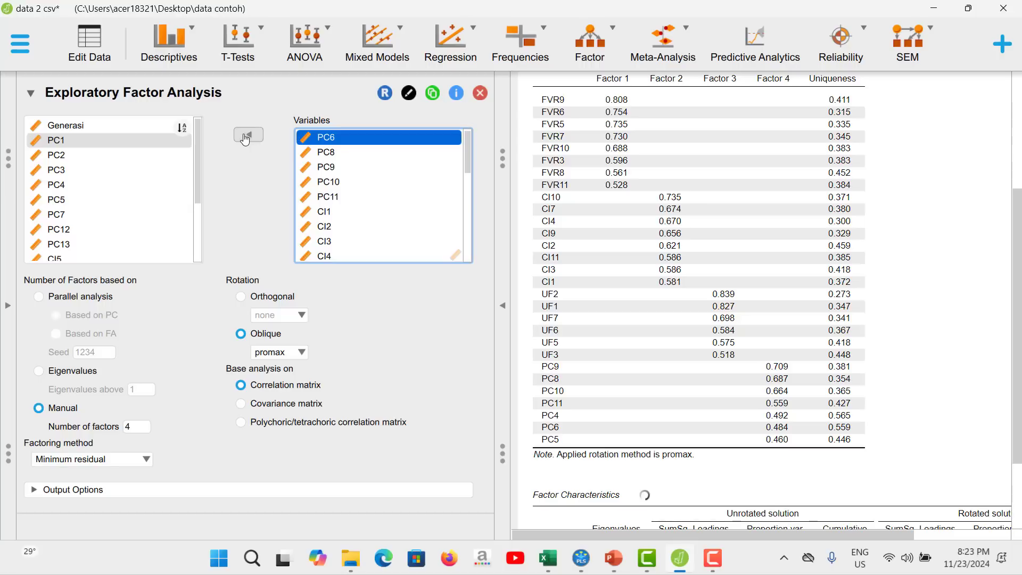
click(245, 137)
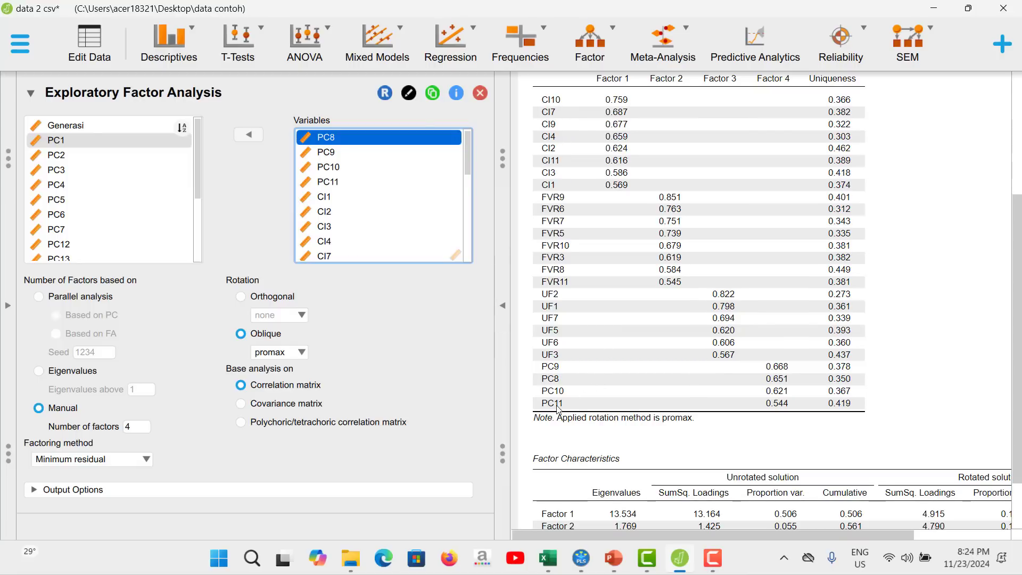
Try the factor analysis without PC11, and put PC11 back among the variables.
click(341, 183)
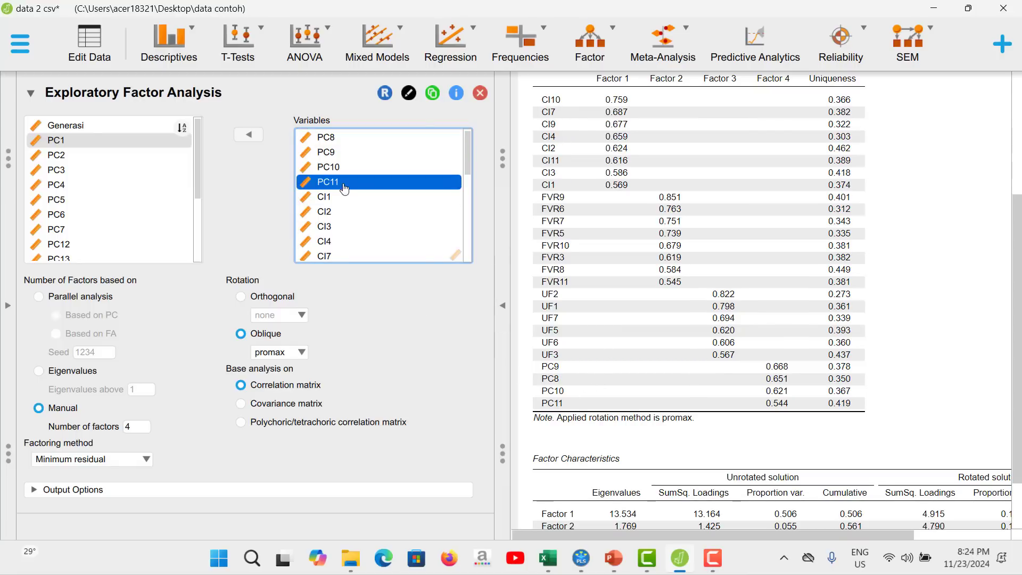
click(252, 137)
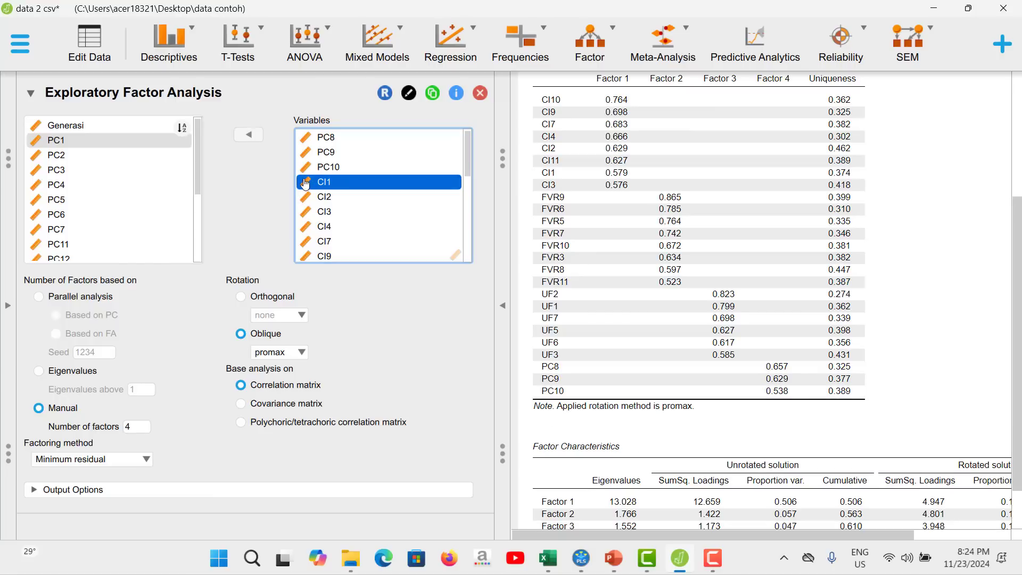
click(98, 243)
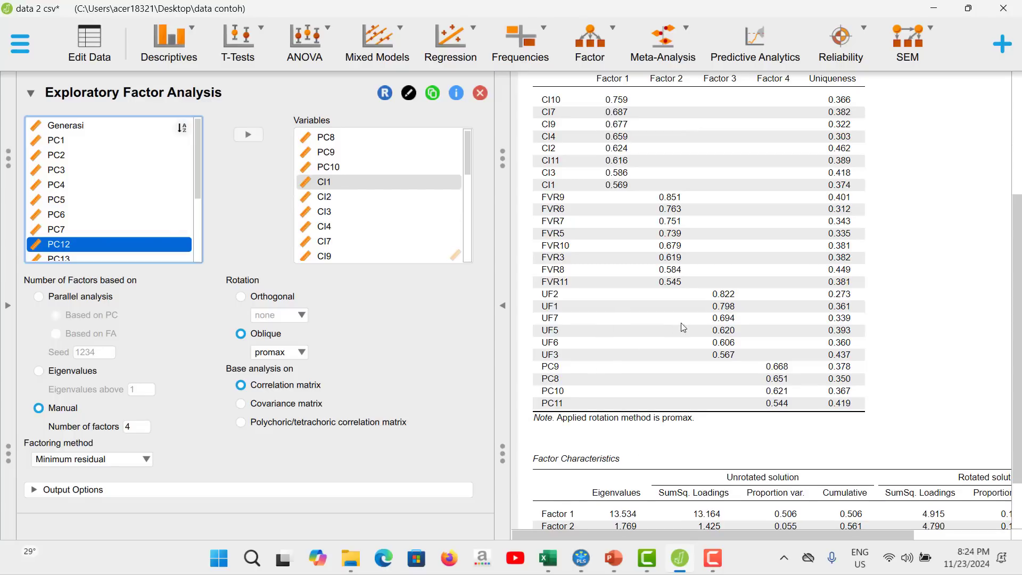
Review the loadings of the remaining indicators in JASP and compare them with the indicators in the SmartPLS model.
scroll(684, 298, up, 4)
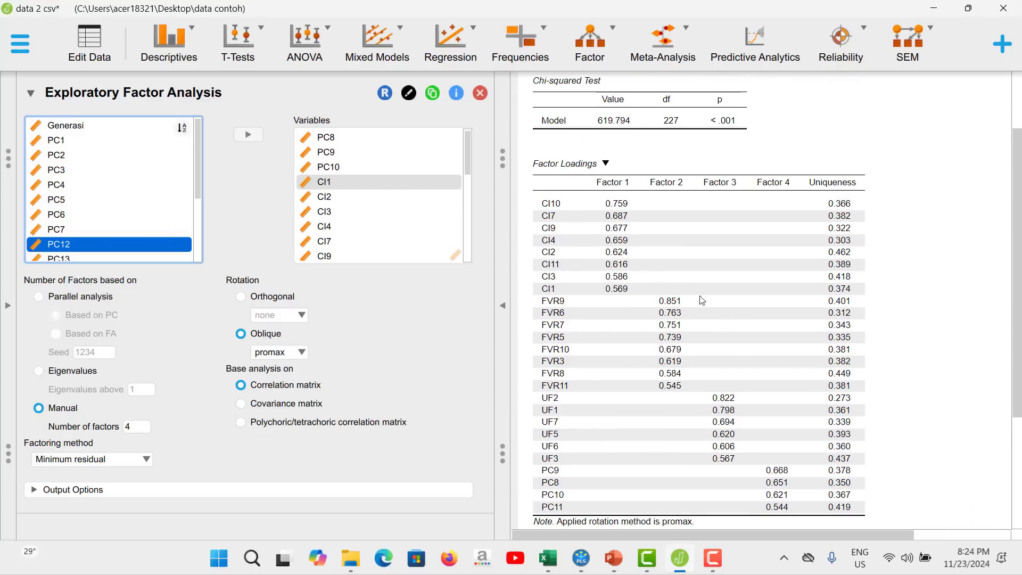
scroll(701, 302, down, 3)
scroll(713, 317, up, 2)
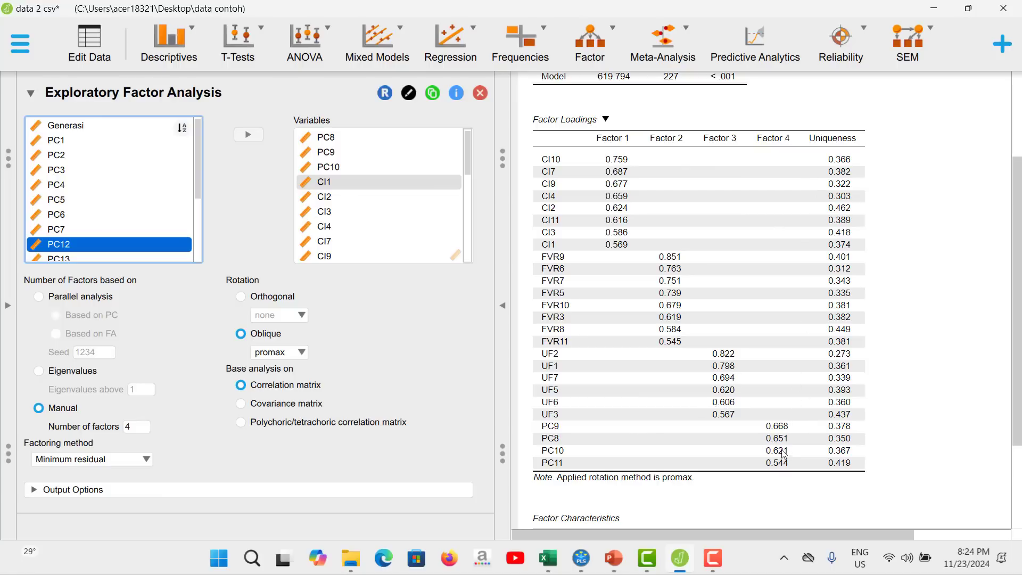
click(594, 556)
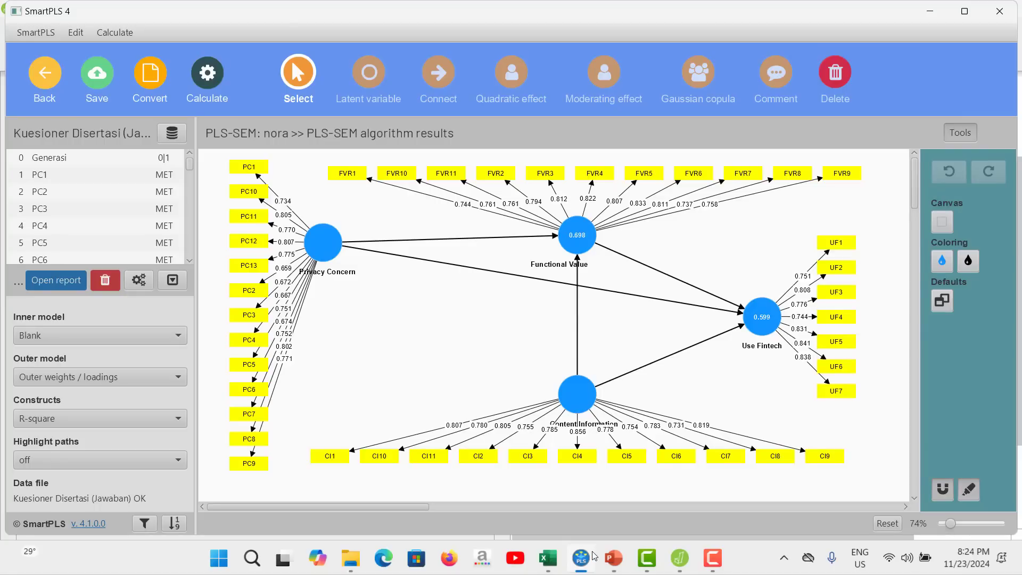
click(594, 556)
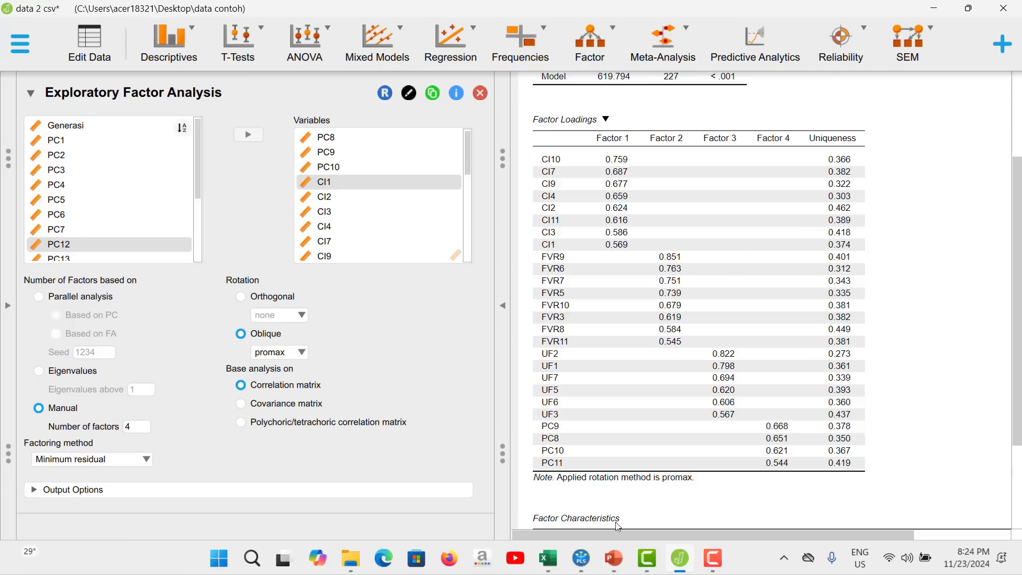
mouse_move(580, 570)
click(580, 558)
click(581, 558)
click(580, 558)
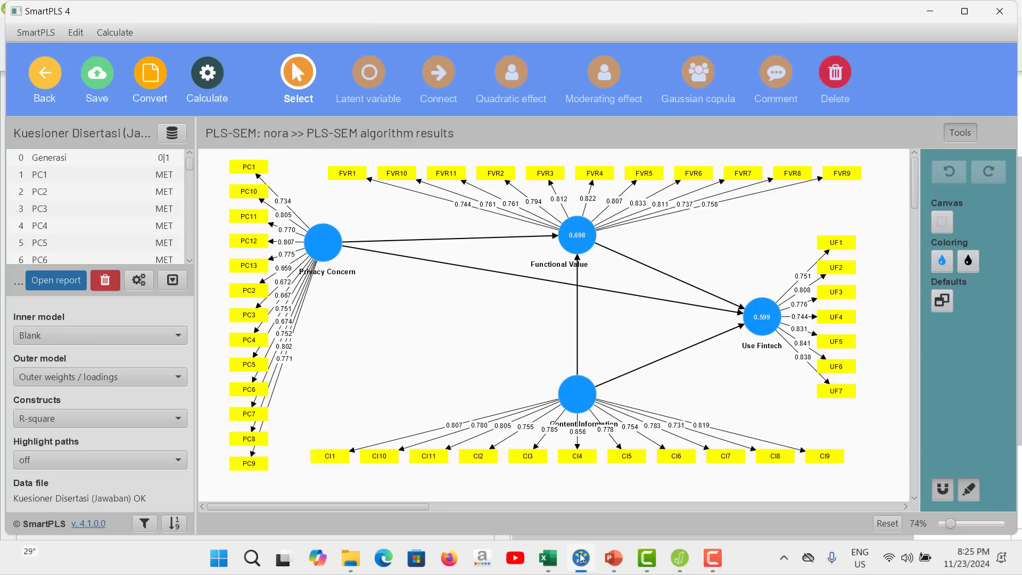
click(580, 558)
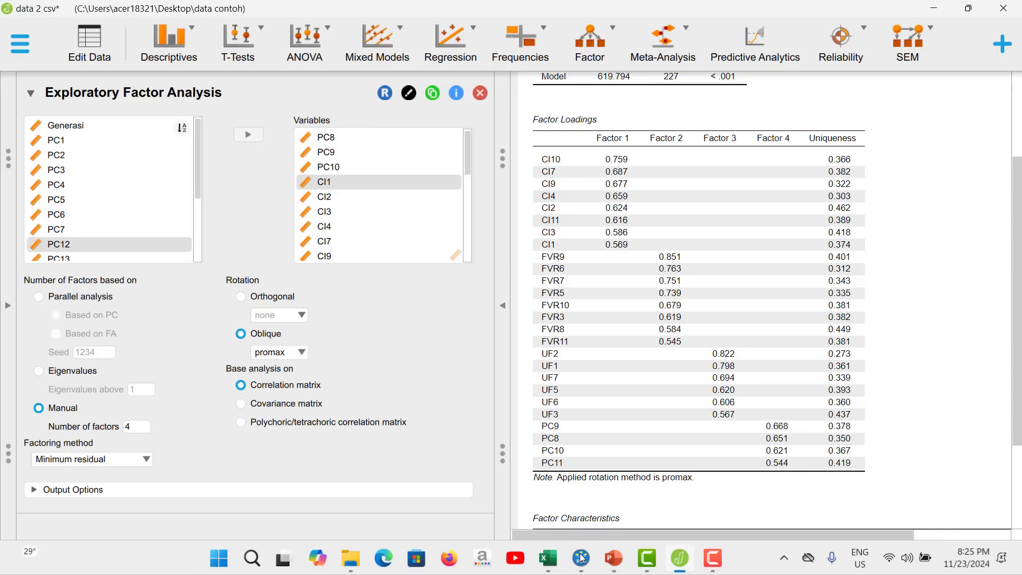
click(581, 559)
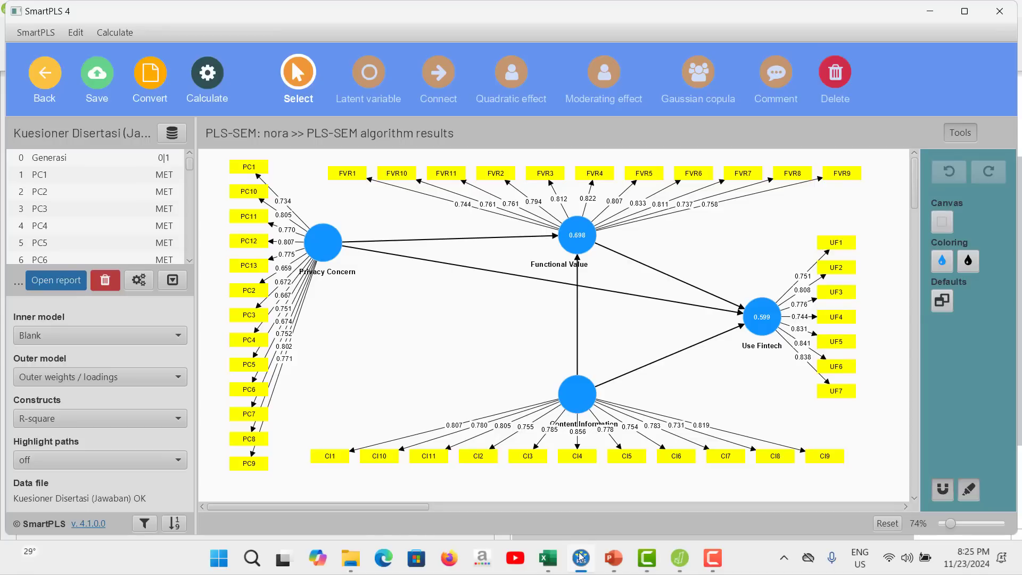
click(581, 558)
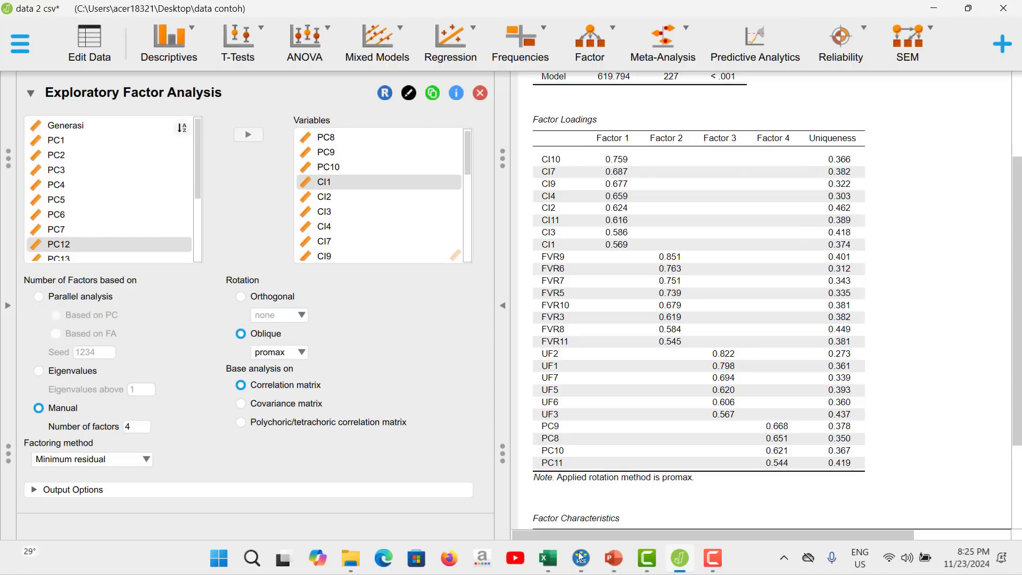
Switch to SmartPLS and delete the indicators FVR5 and FVR6 from the Functional Value construct.
click(581, 558)
right_click(644, 174)
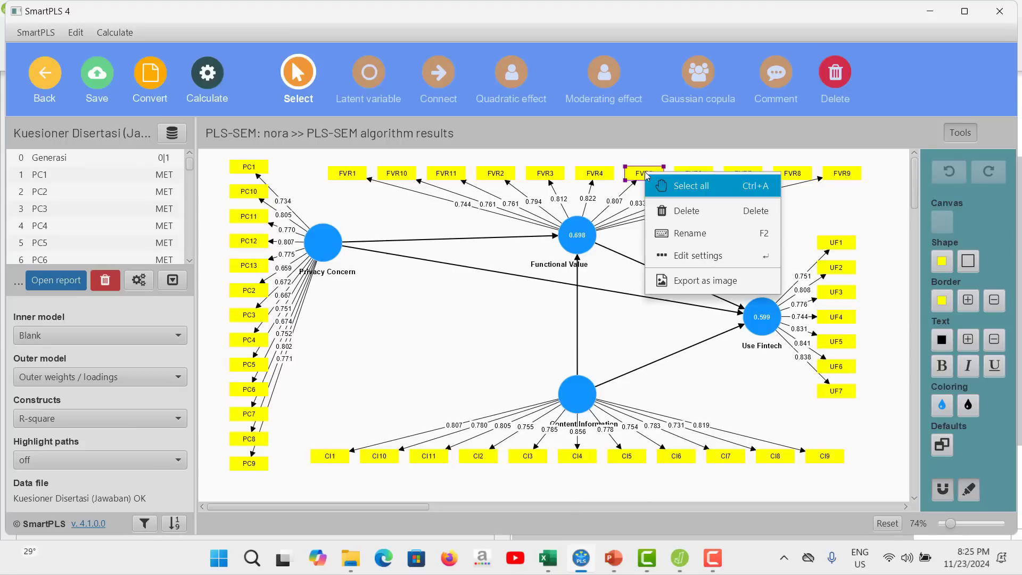
click(683, 211)
click(692, 173)
right_click(688, 177)
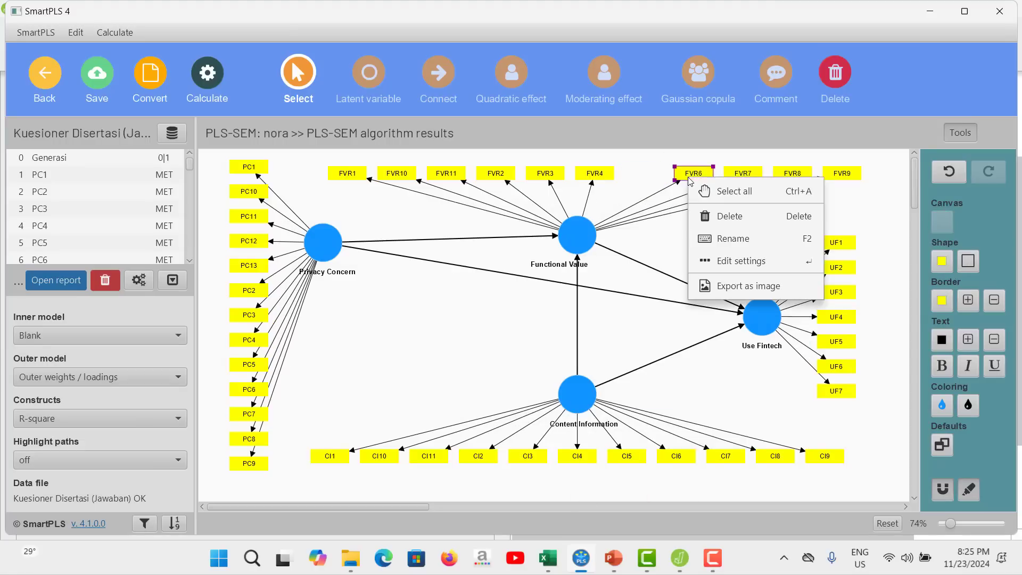
click(729, 218)
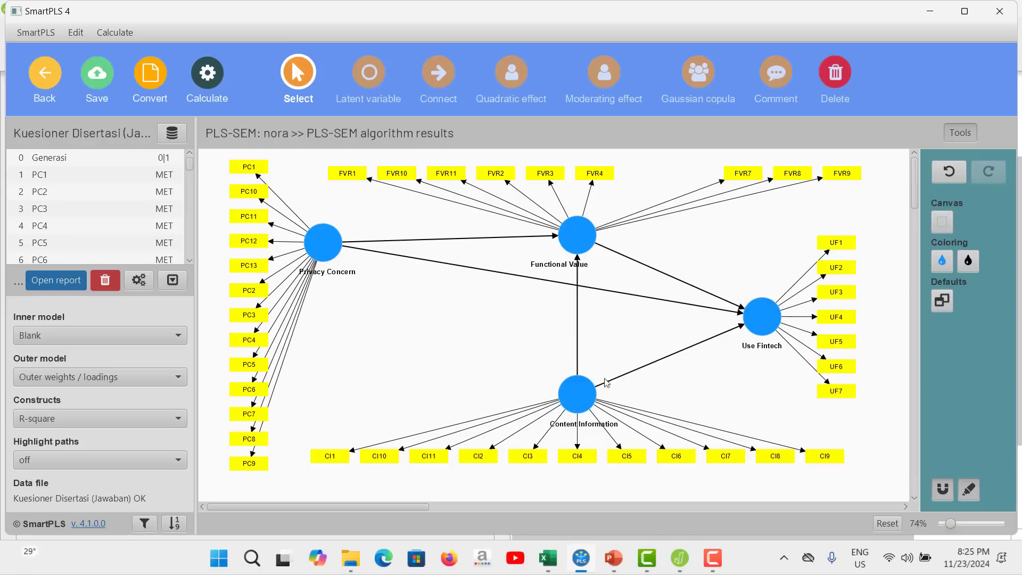
Check the Functional Value indicators against the JASP loadings, and delete FVR8 from the SmartPLS model.
click(589, 557)
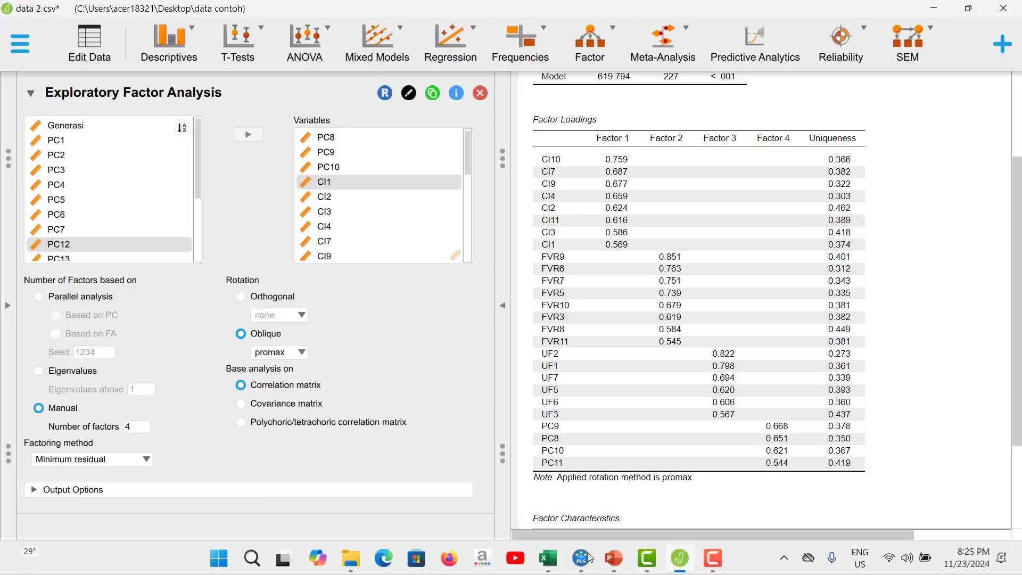
click(589, 556)
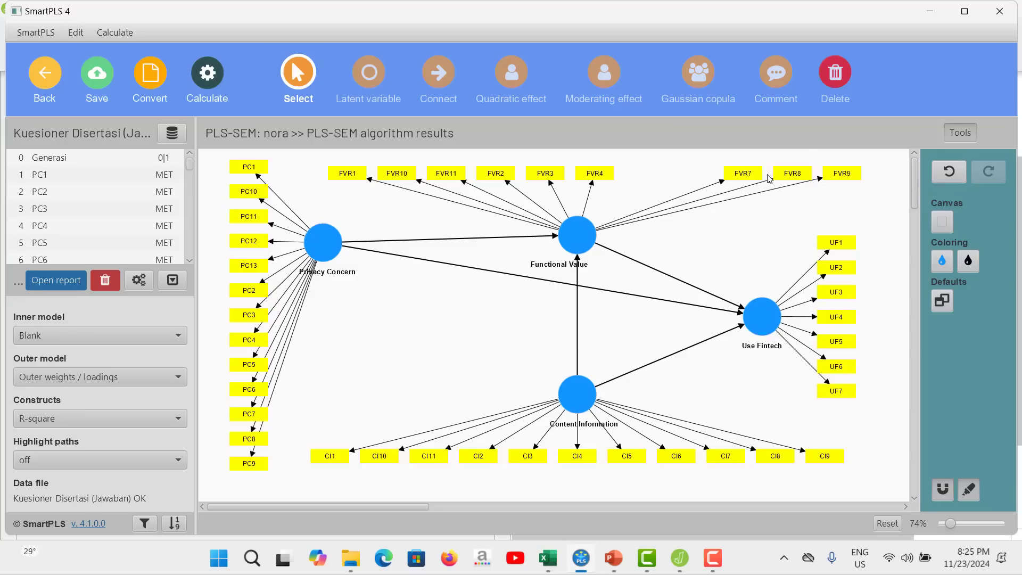
click(795, 173)
right_click(797, 174)
click(831, 208)
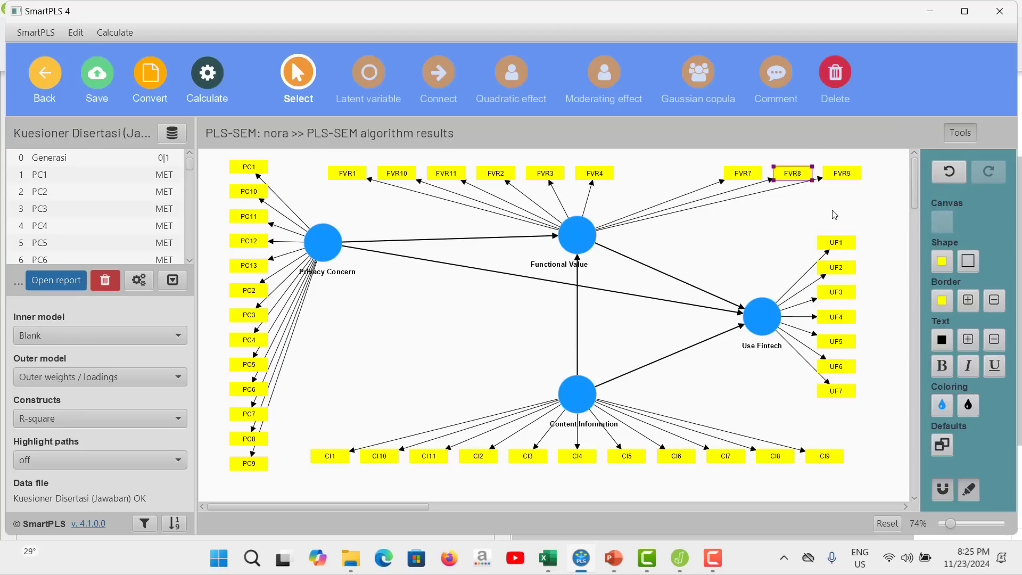
Recheck the loadings table in JASP, and realign the remaining Functional Value indicators evenly above their construct in SmartPLS.
click(584, 561)
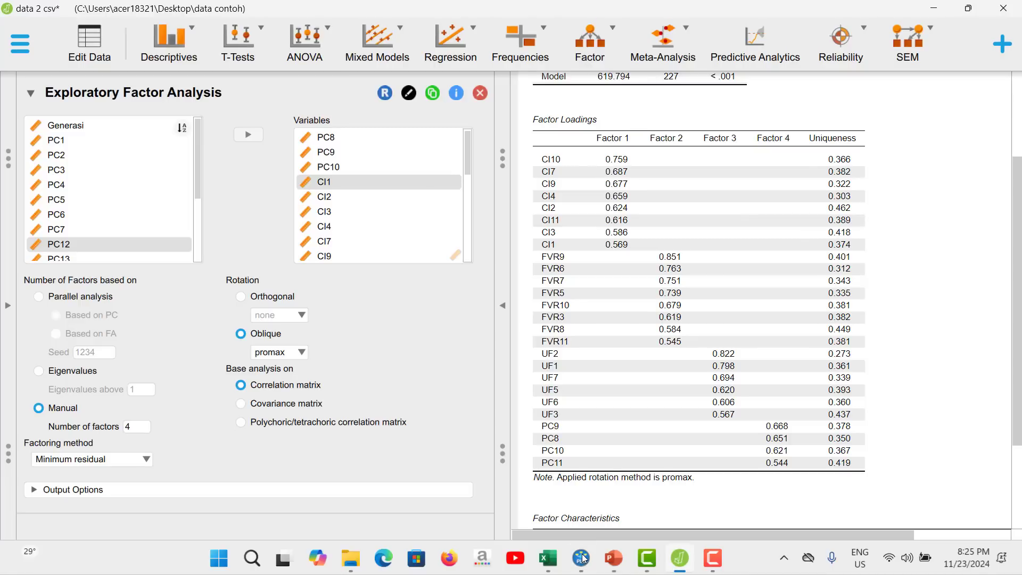
click(584, 557)
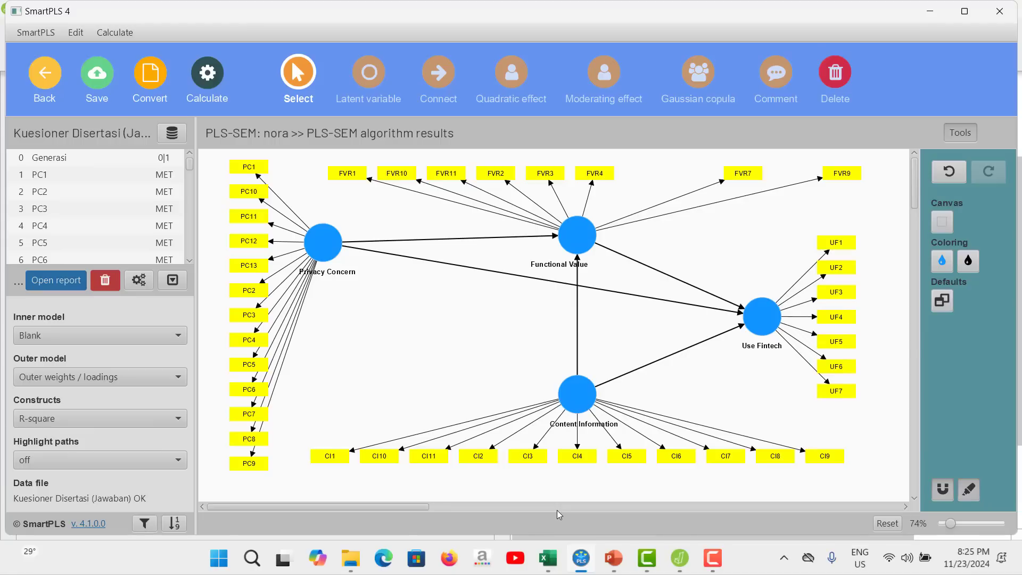
click(578, 233)
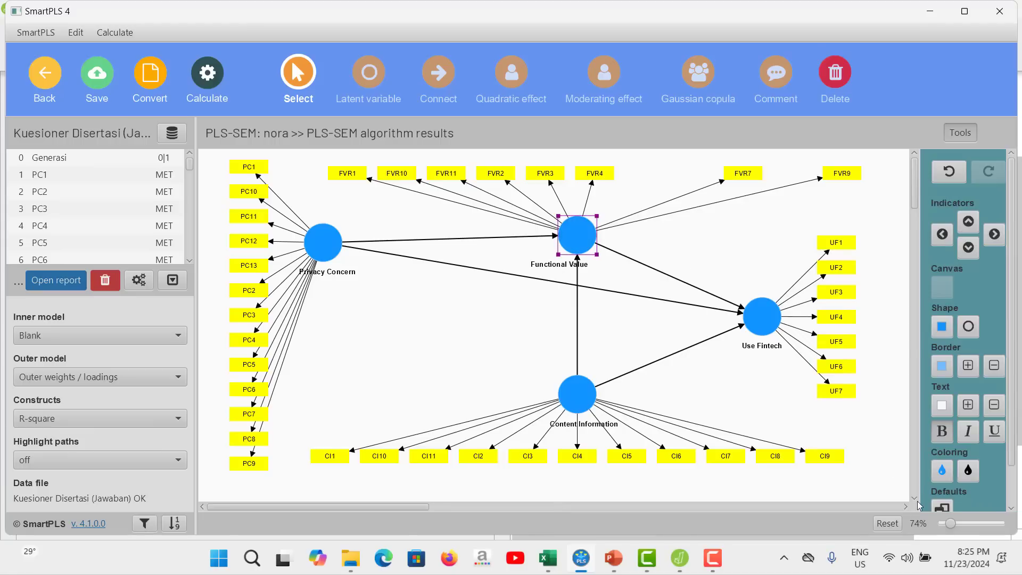
click(943, 507)
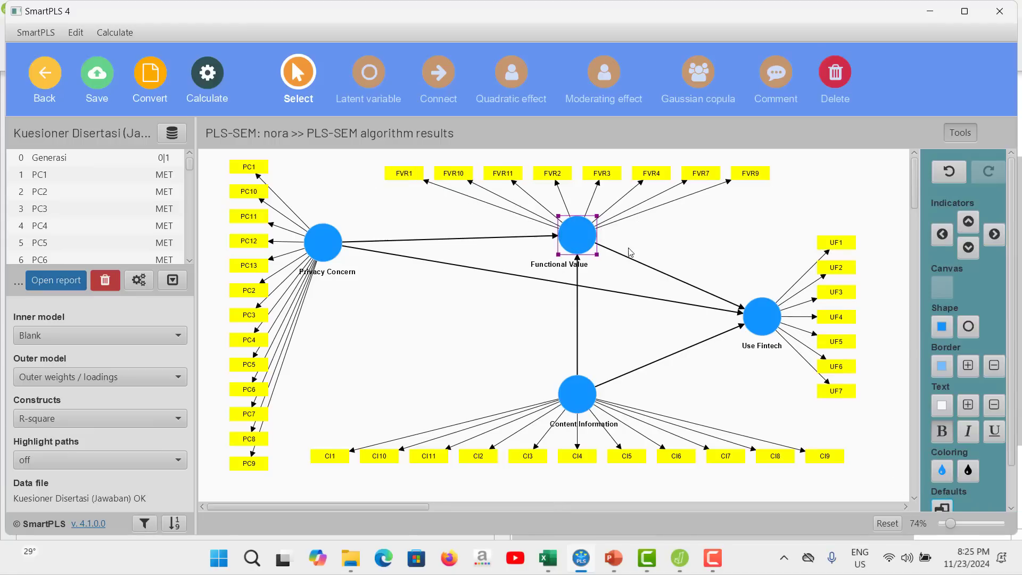
Compare the Functional Value indicators in the SmartPLS model with the FVR loadings in the JASP Factor Loadings table.
click(649, 559)
click(648, 558)
click(583, 560)
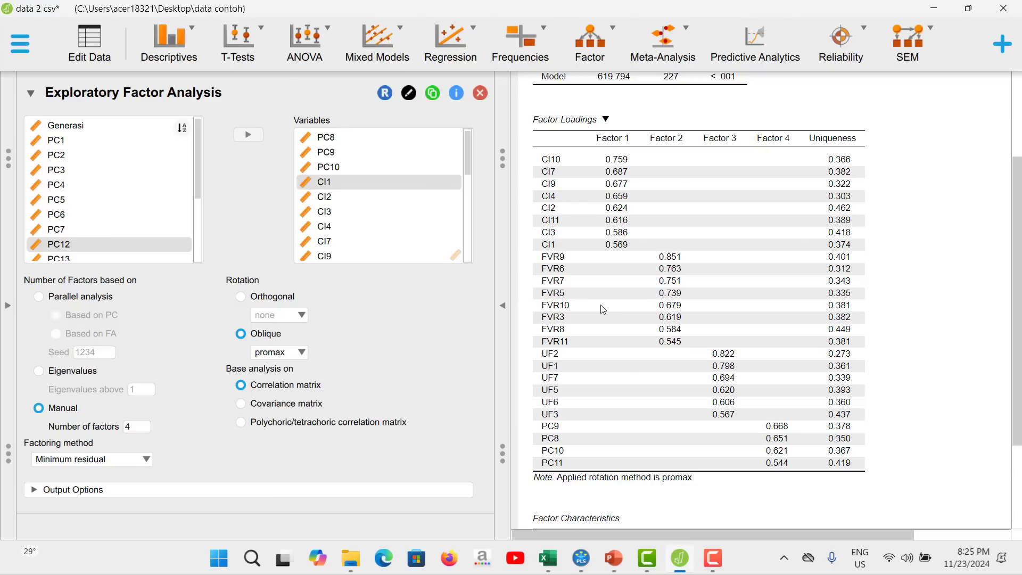
click(581, 559)
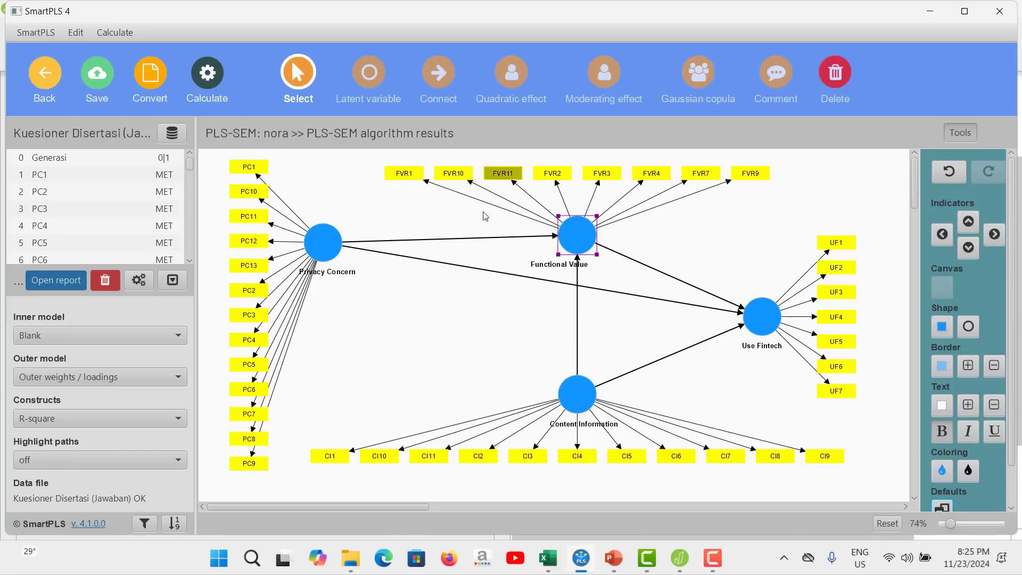
click(654, 228)
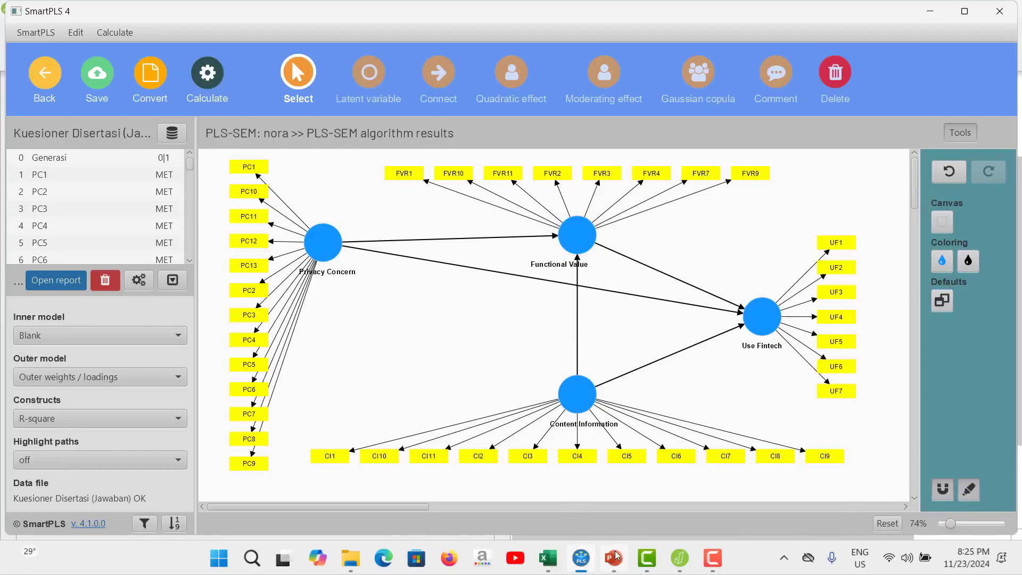
click(580, 557)
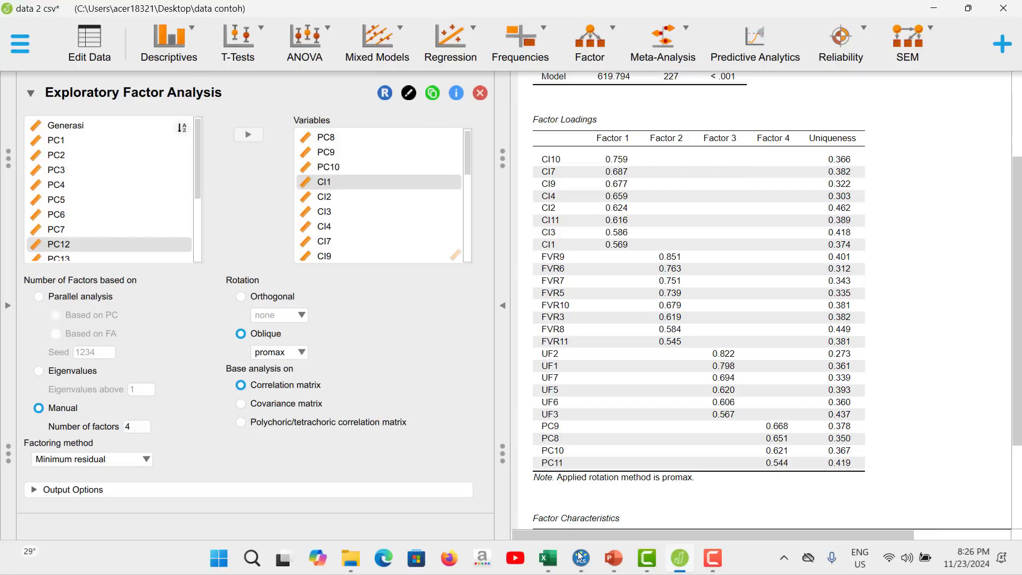
click(580, 558)
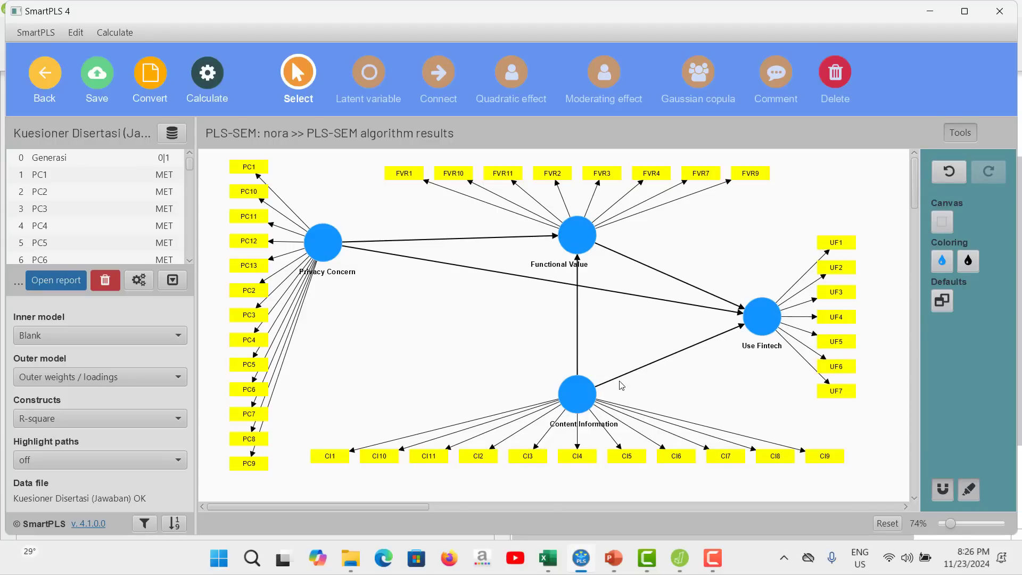
click(584, 558)
click(584, 558)
click(580, 558)
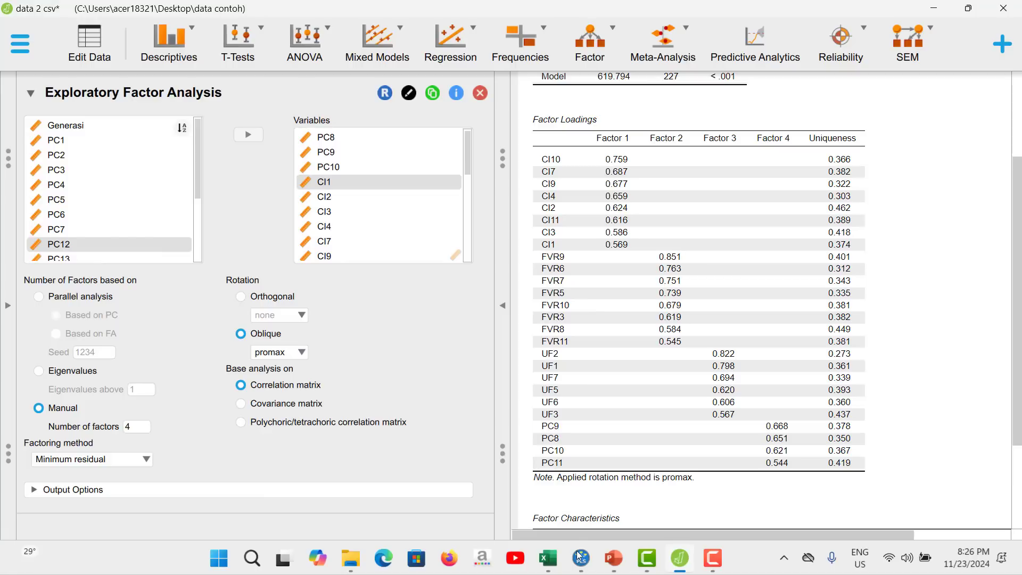
Switch to SmartPLS and delete the indicator FVR2 from the Functional Value construct.
click(580, 556)
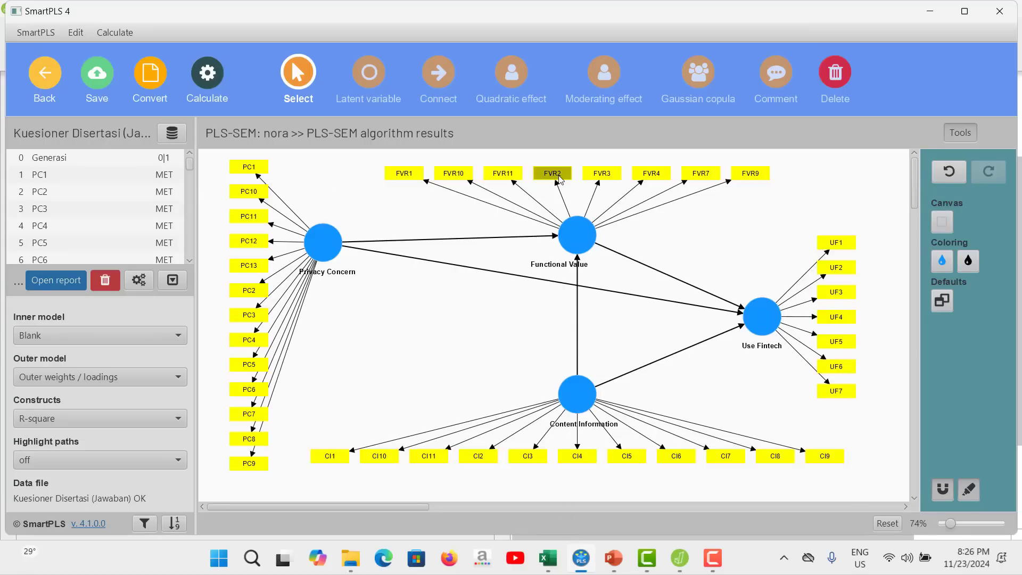
right_click(559, 179)
click(585, 209)
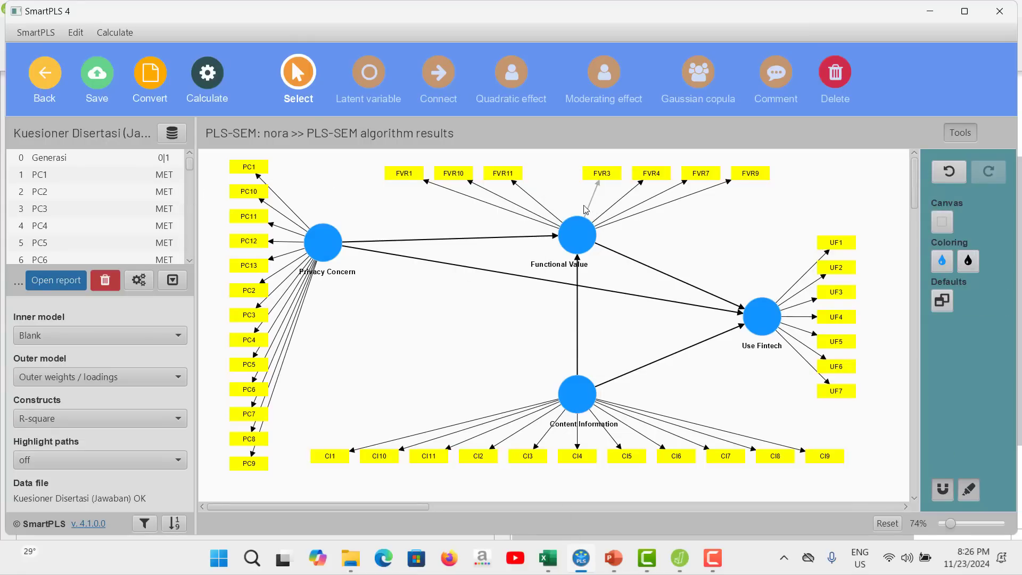
Find FVR5 among the data file's variables and assign it back to the Functional Value construct.
scroll(151, 217, down, 1)
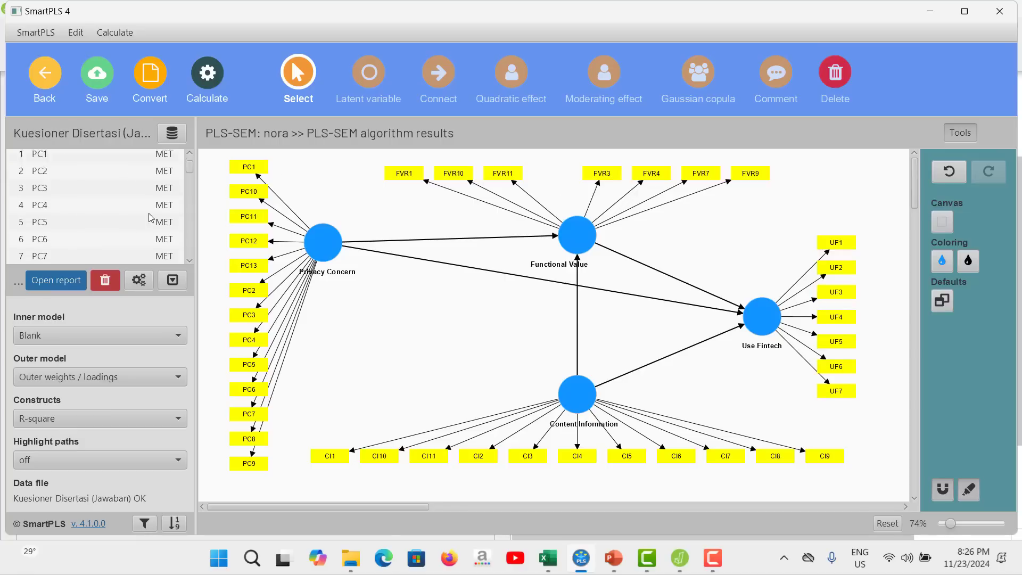
drag(190, 168, 192, 217)
click(54, 252)
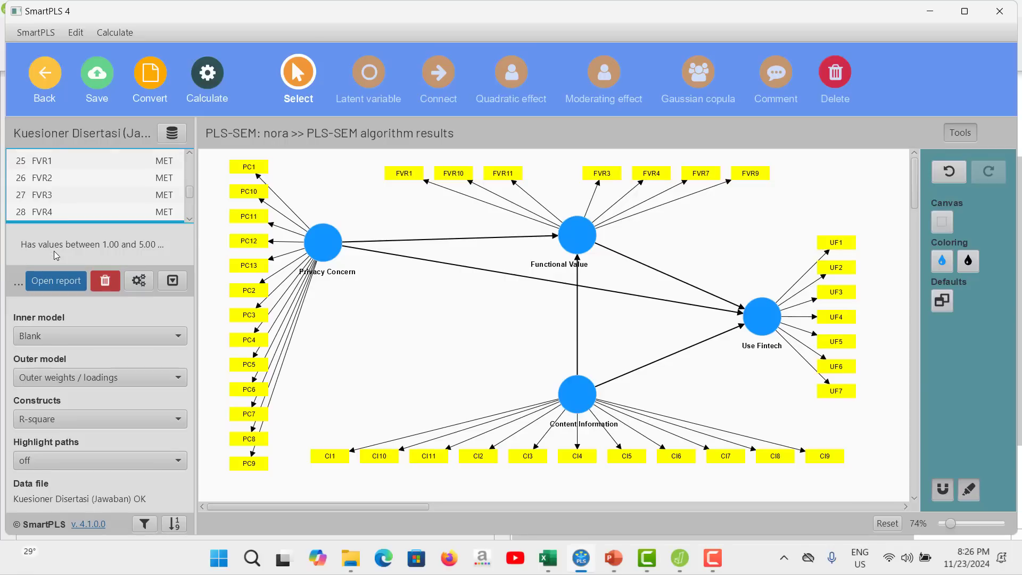
scroll(102, 215, down, 1)
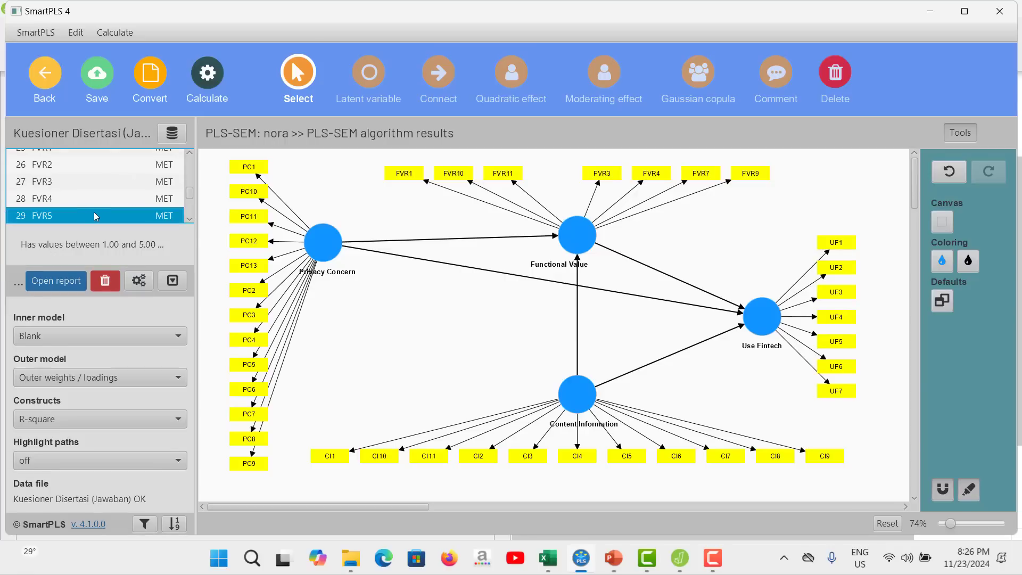
drag(94, 215, 576, 233)
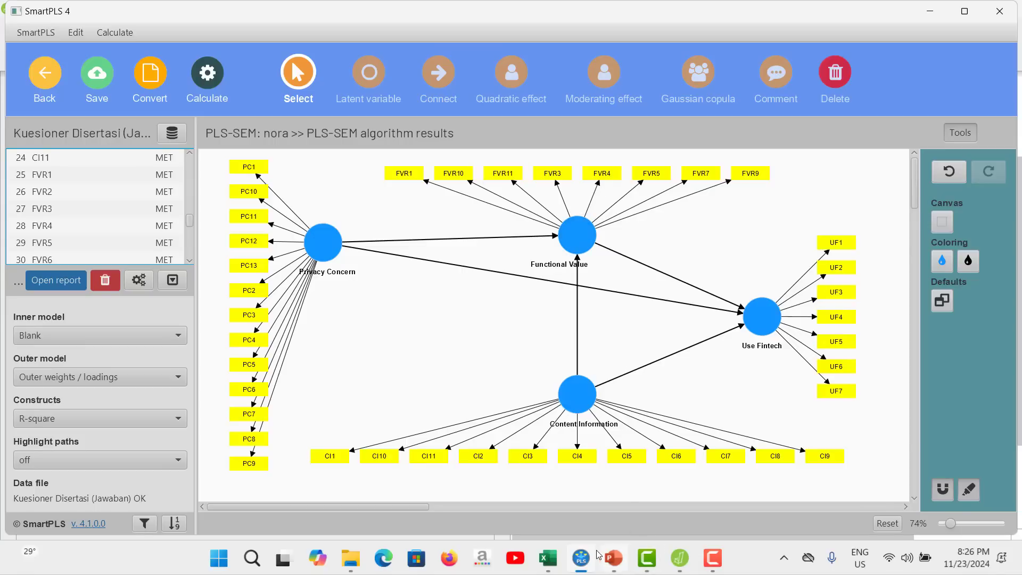
Check the FVR loadings in JASP, and delete the indicator FVR4 from Functional Value in SmartPLS.
click(580, 566)
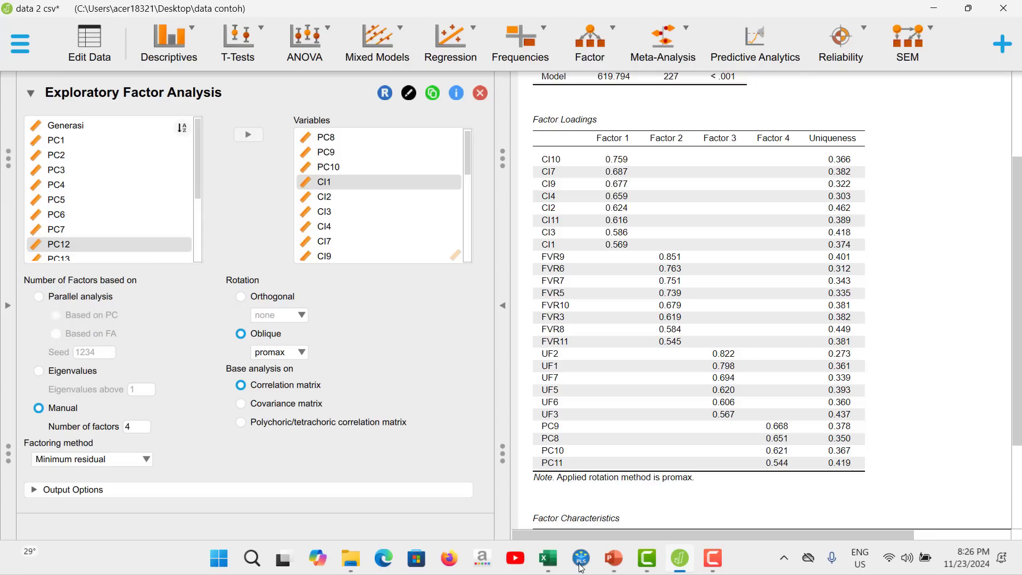
click(582, 566)
click(606, 175)
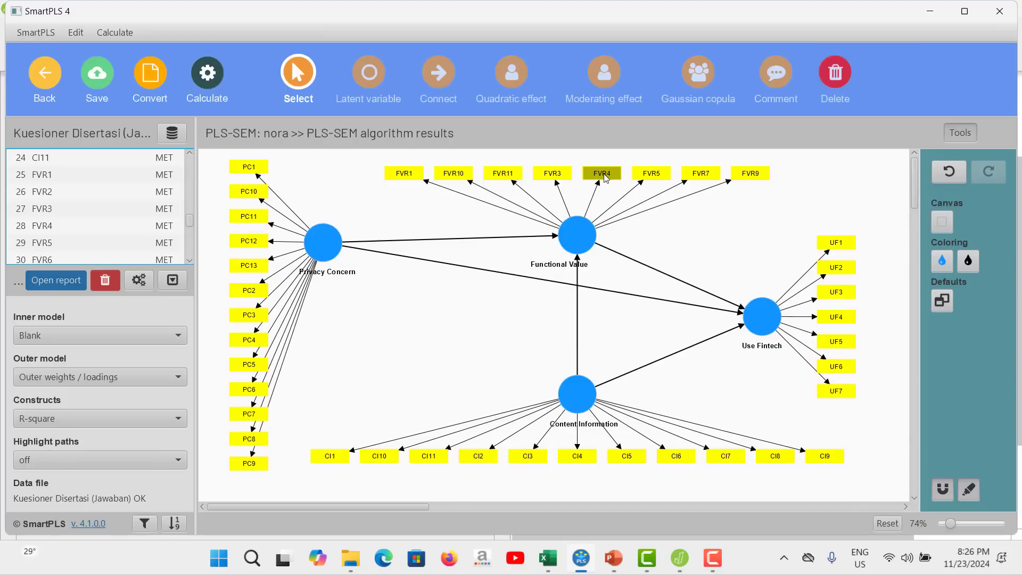
right_click(605, 174)
click(644, 212)
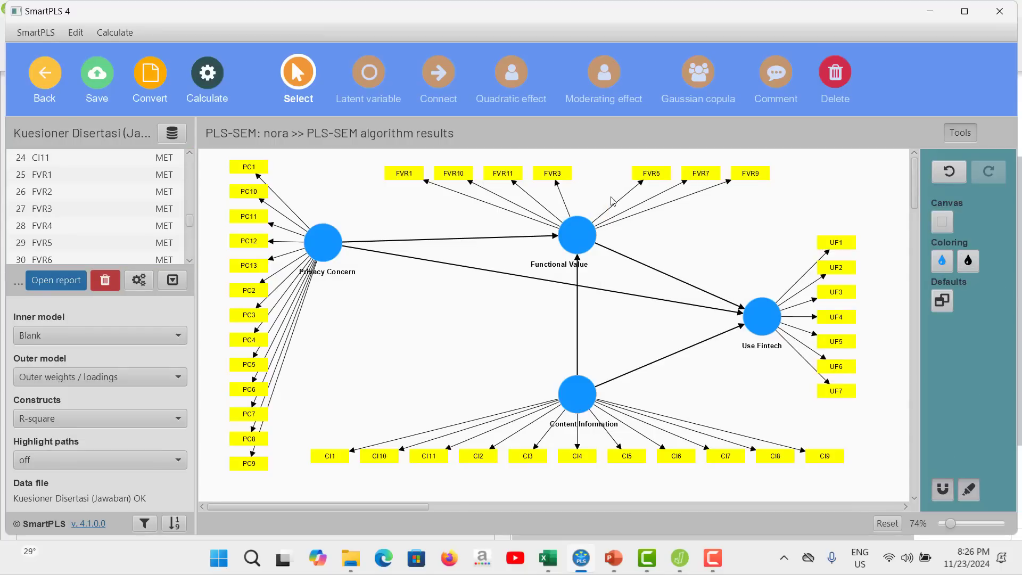
Recheck the JASP loadings, and add FVR6 from the variable list back to the Functional Value construct in SmartPLS.
click(586, 558)
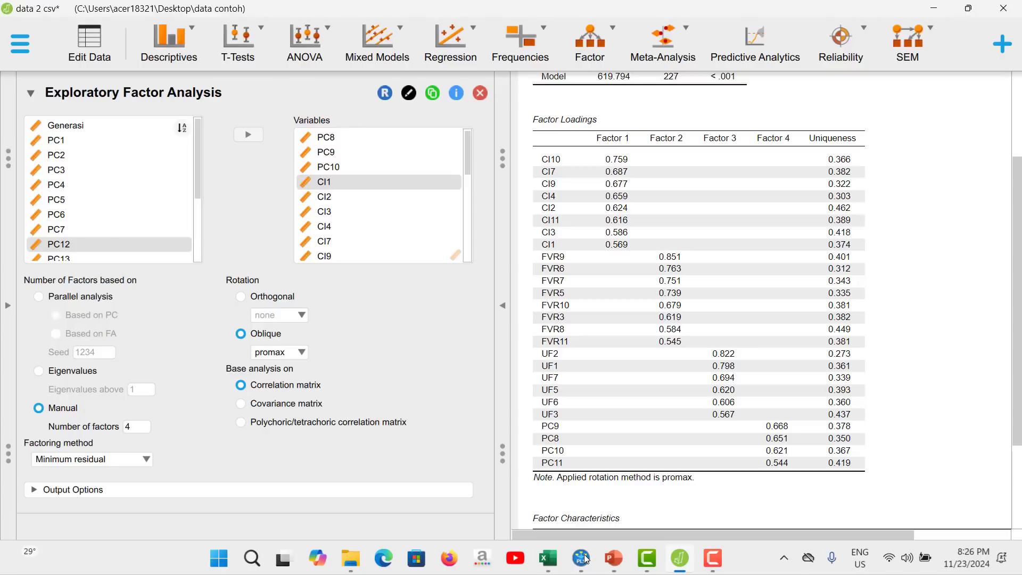
click(586, 559)
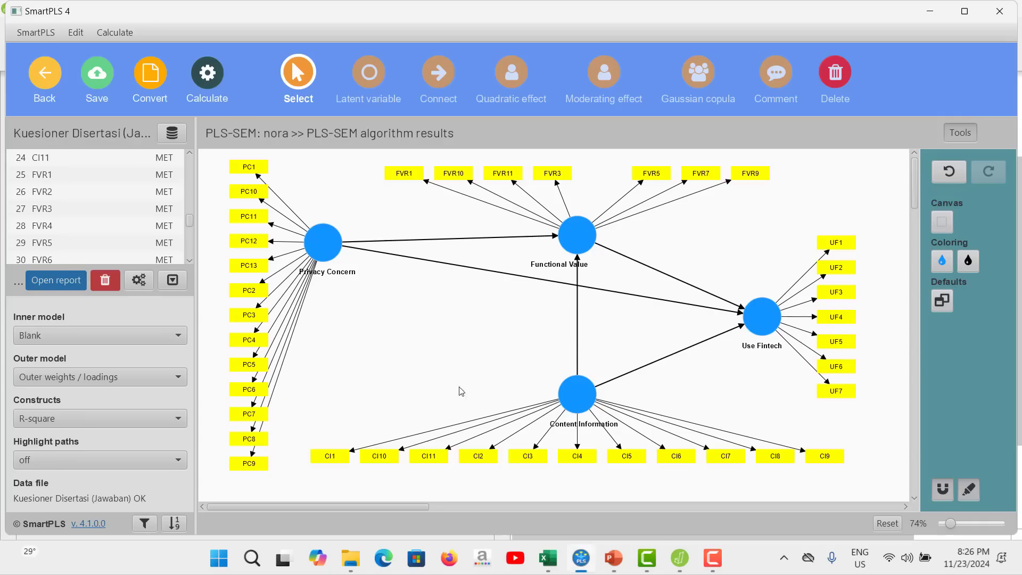
click(56, 255)
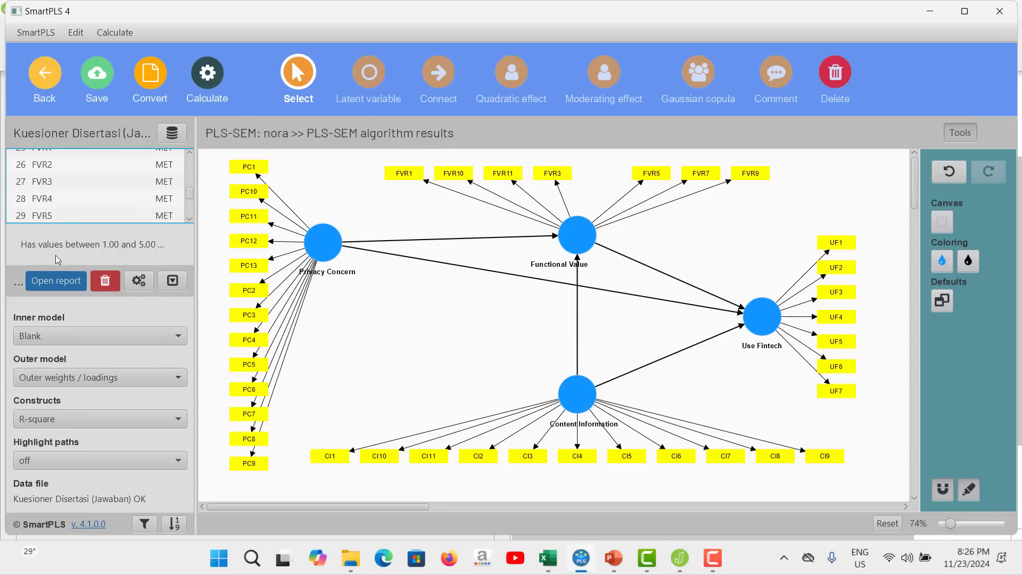
click(83, 211)
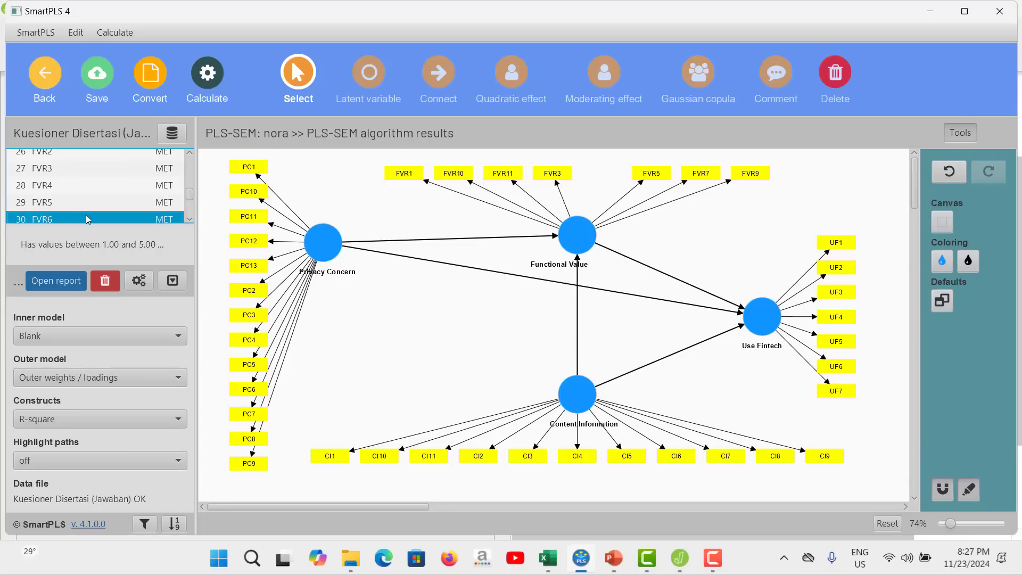
drag(86, 215, 568, 235)
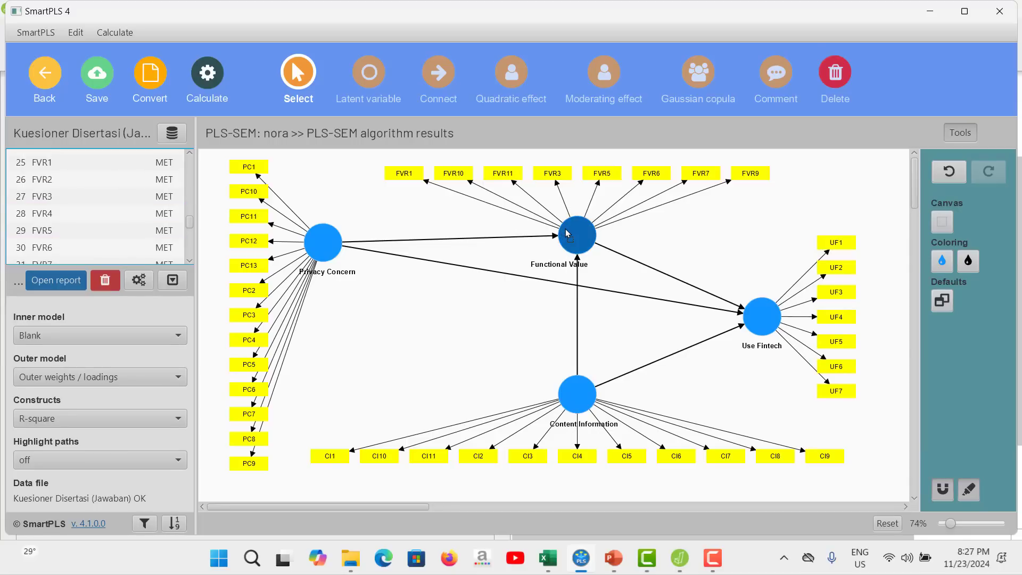
Consult the loadings table in JASP, and add FVR8 back to the Functional Value construct in SmartPLS.
click(573, 559)
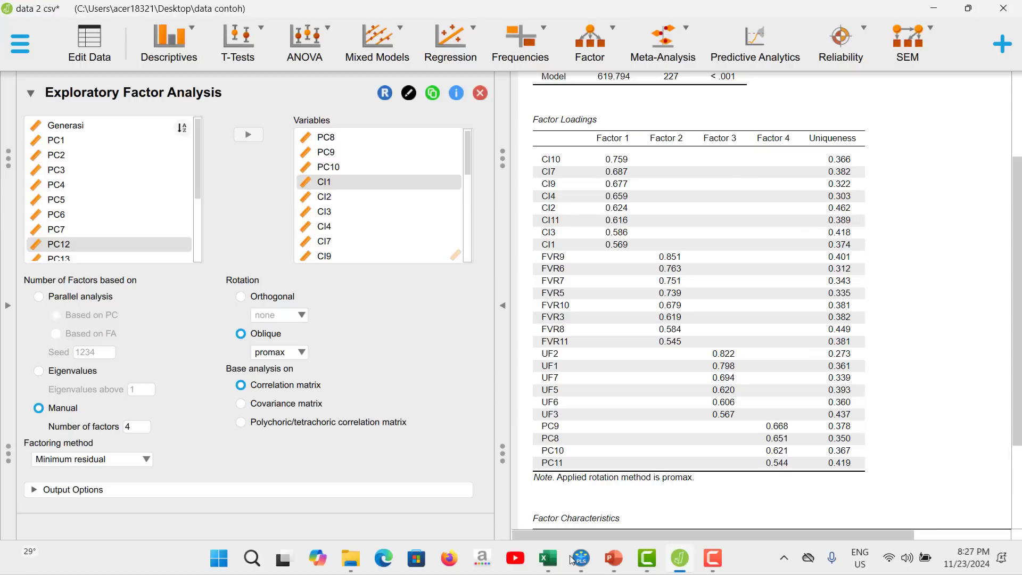
click(573, 559)
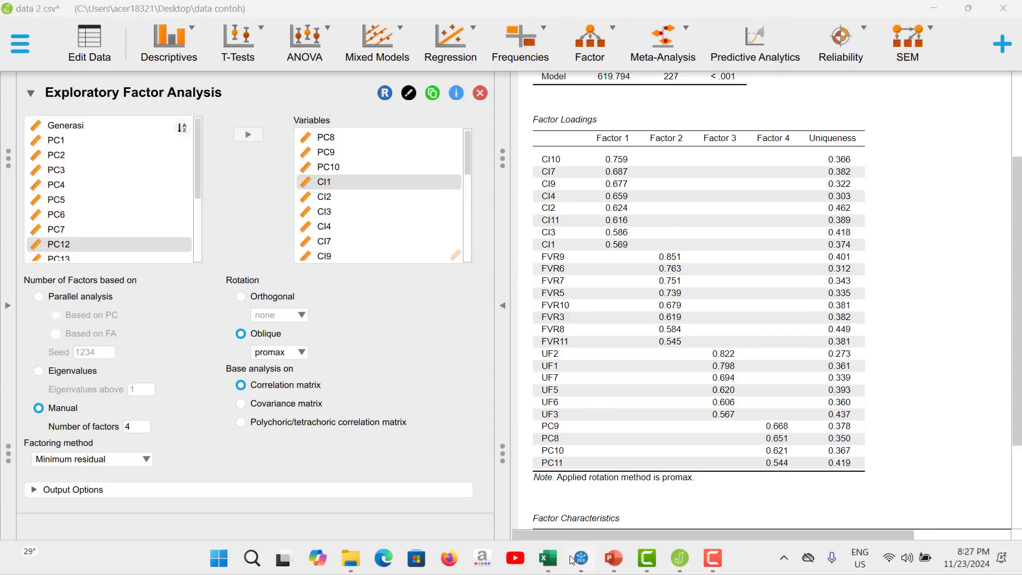
scroll(109, 228, down, 3)
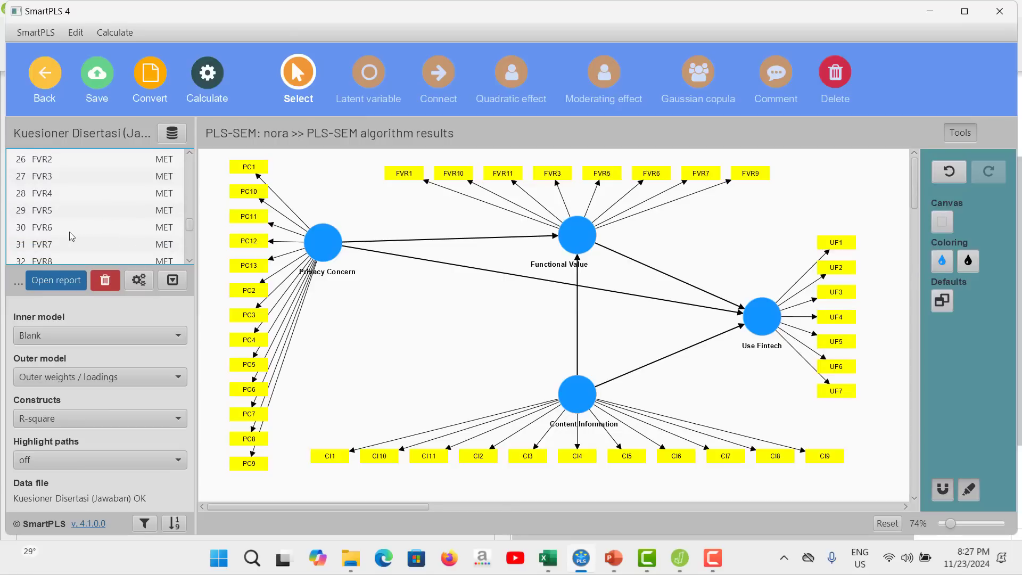
click(54, 235)
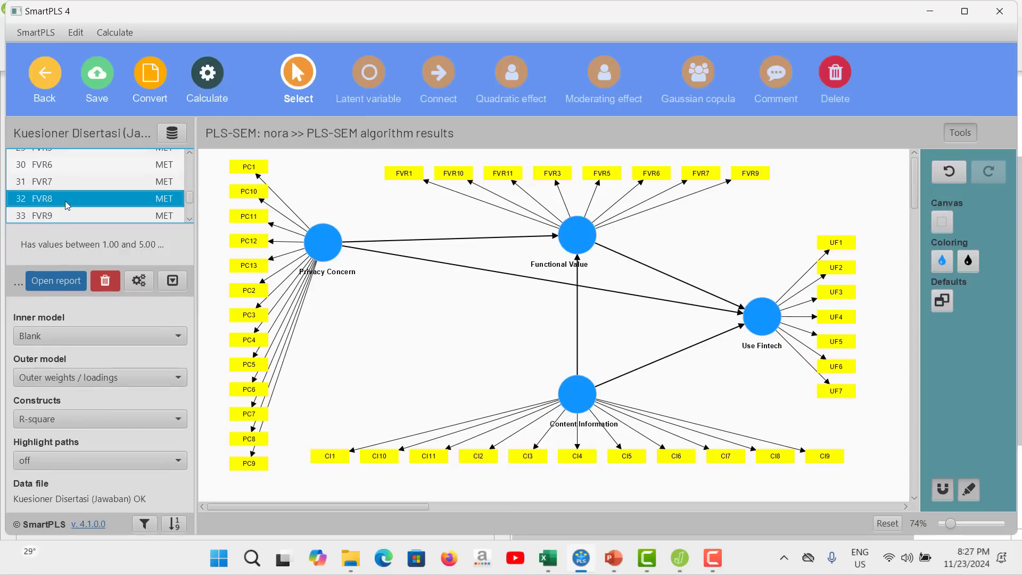
drag(66, 204, 595, 235)
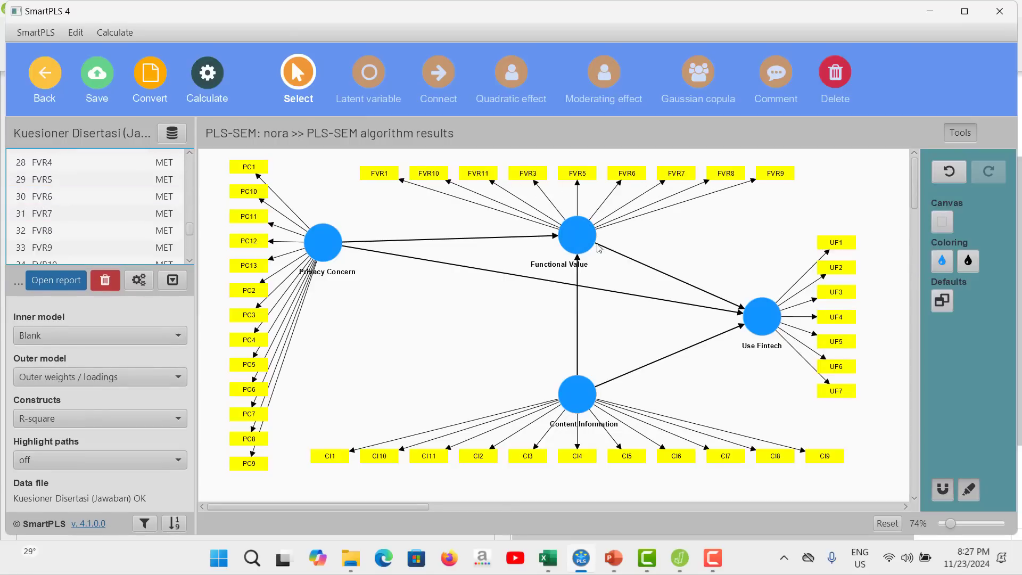
Verify the Functional Value indicators against the JASP loadings, and delete FVR1 from the construct in SmartPLS.
click(582, 564)
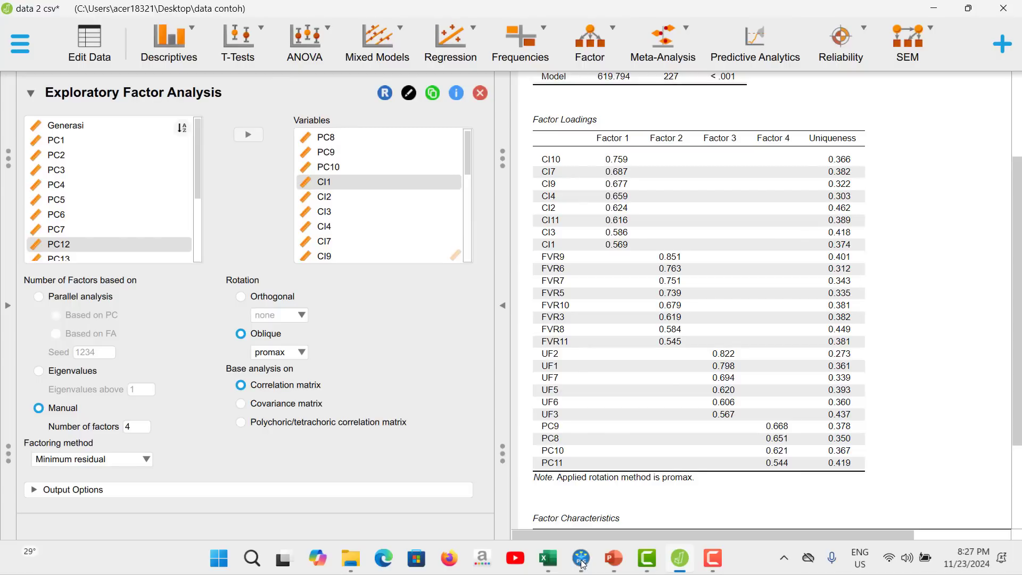
click(582, 564)
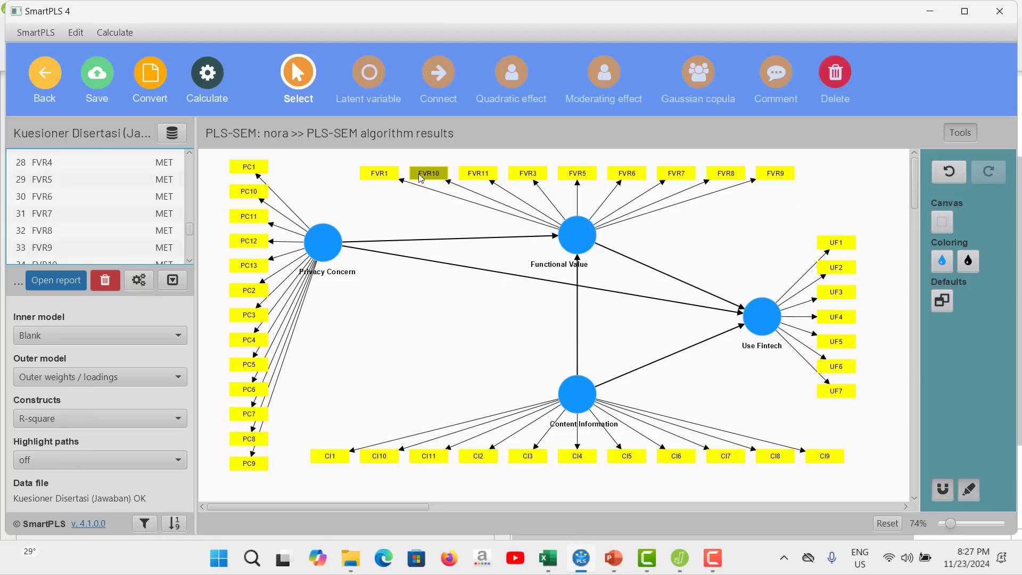
click(582, 563)
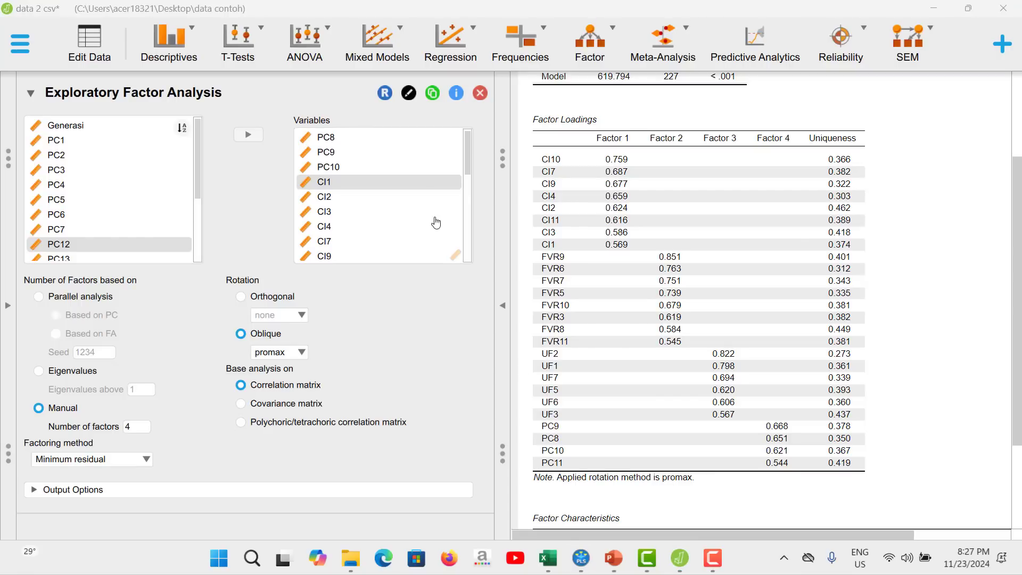
click(583, 564)
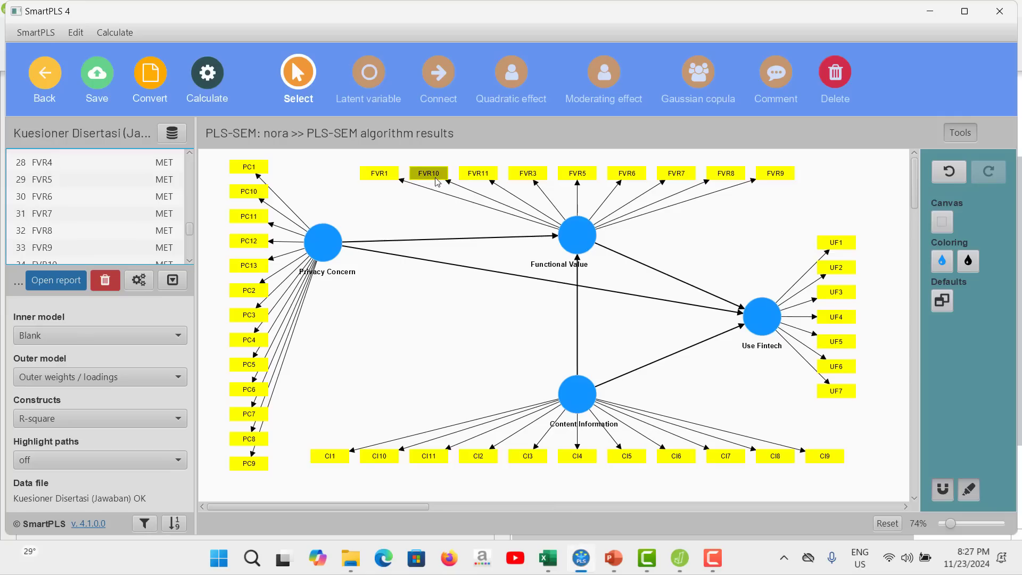
right_click(377, 175)
click(418, 213)
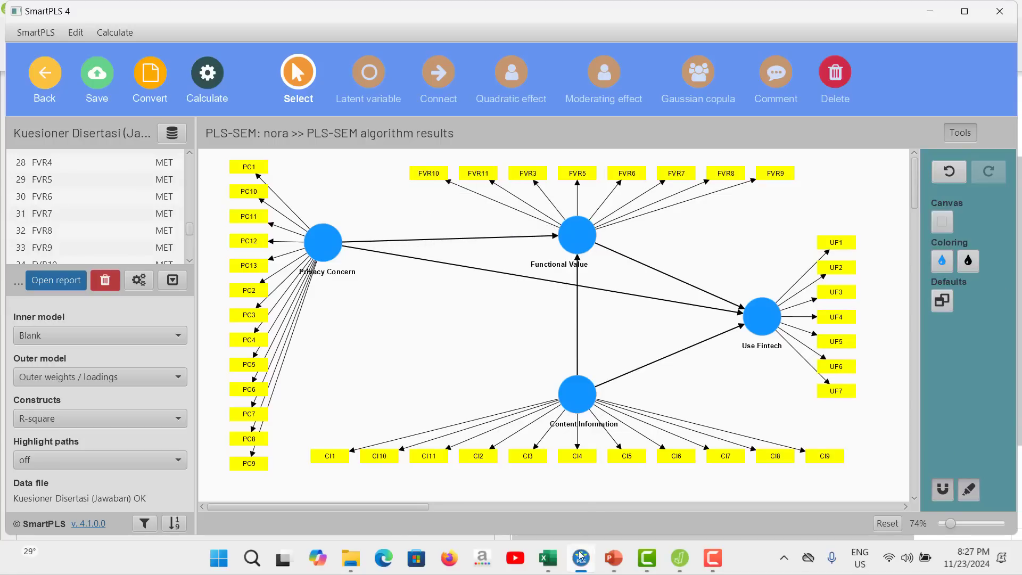
Compare the Content Information indicators with the JASP factor loadings, and delete CI5 from the construct in SmartPLS.
click(584, 565)
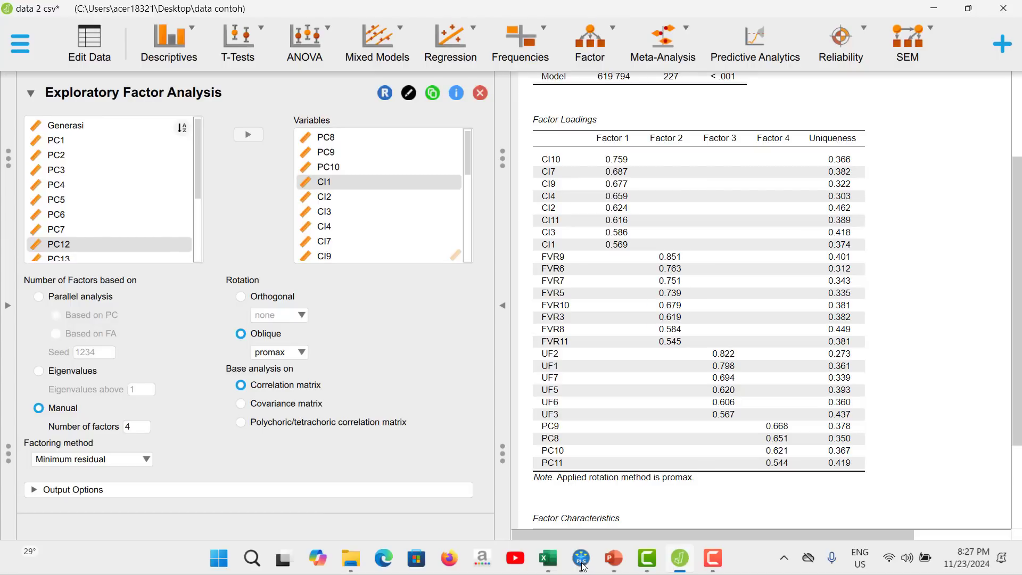
click(584, 567)
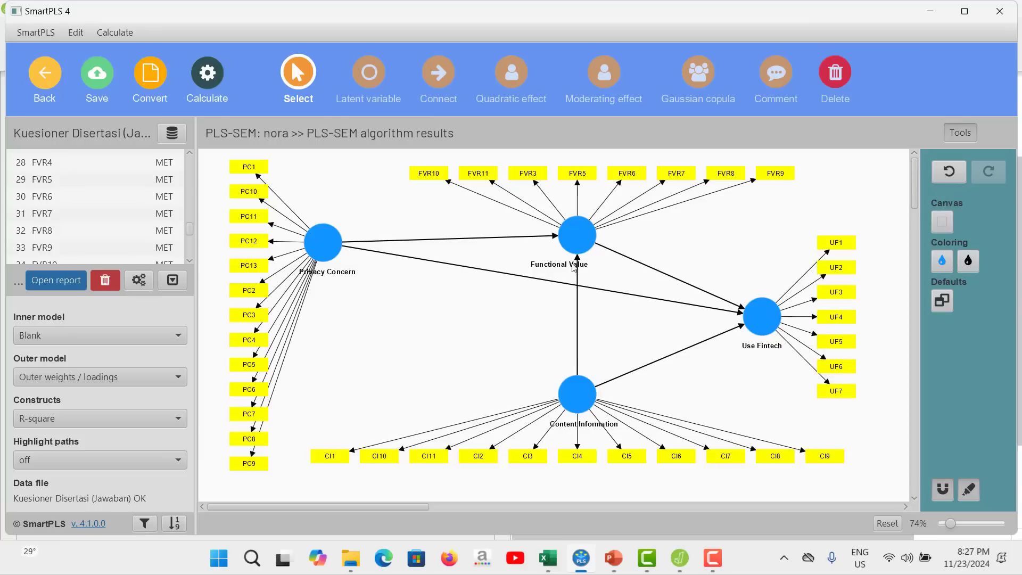
click(581, 569)
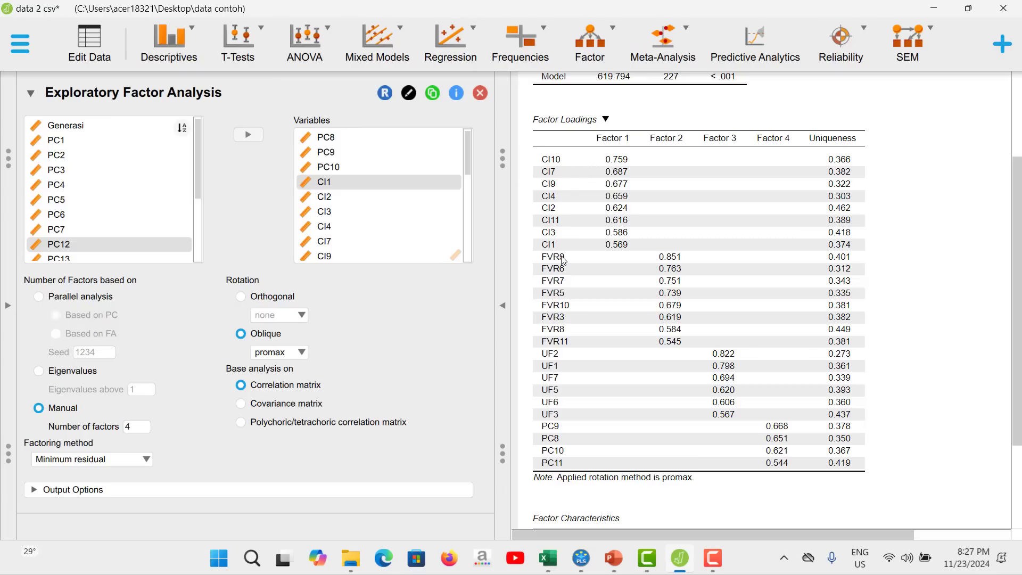
click(584, 555)
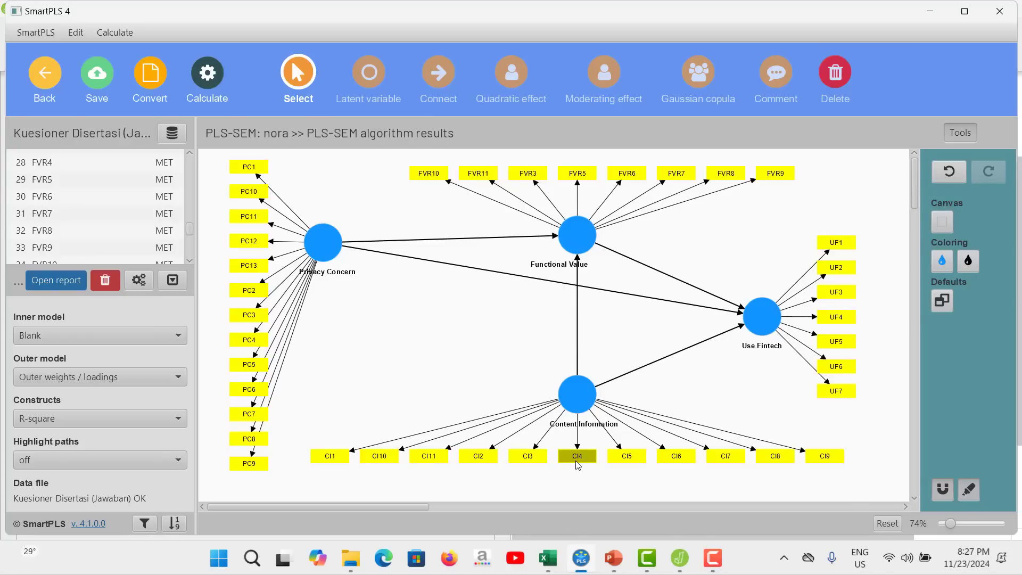
click(584, 558)
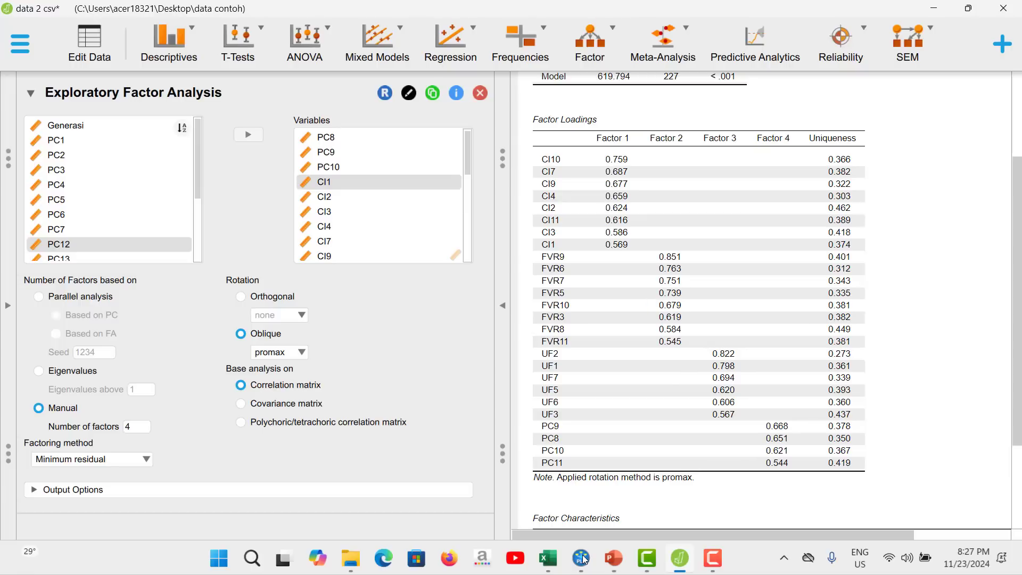
click(584, 558)
click(619, 456)
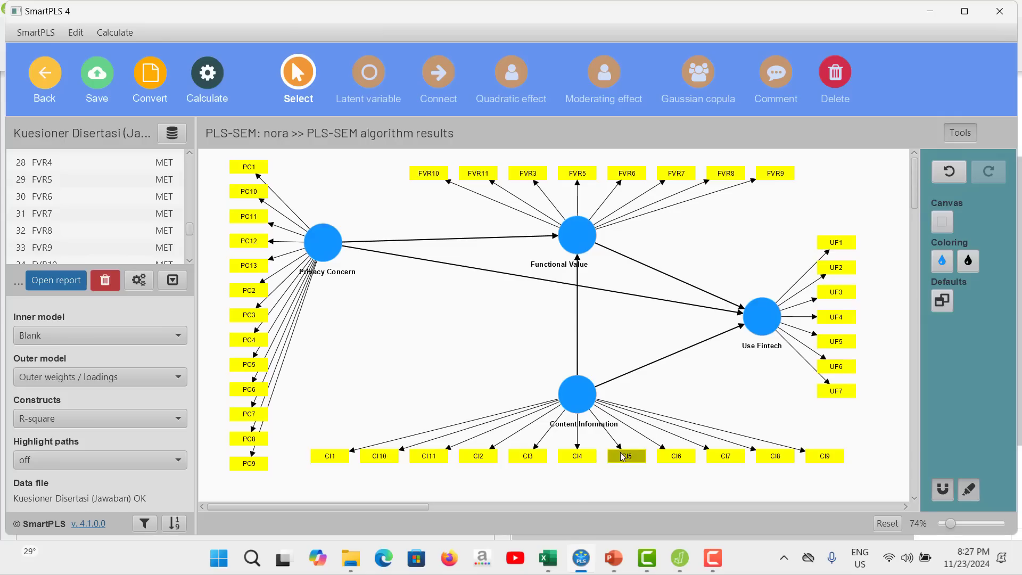
right_click(618, 455)
click(653, 457)
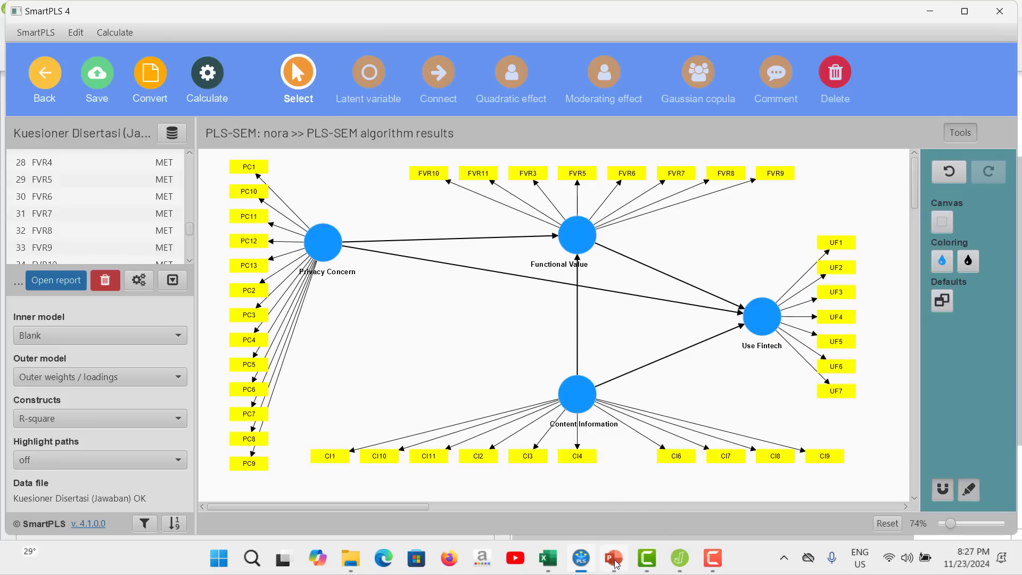
Check the CI items in the JASP loadings table, and delete the indicator CI6 from Content Information in SmartPLS.
click(587, 562)
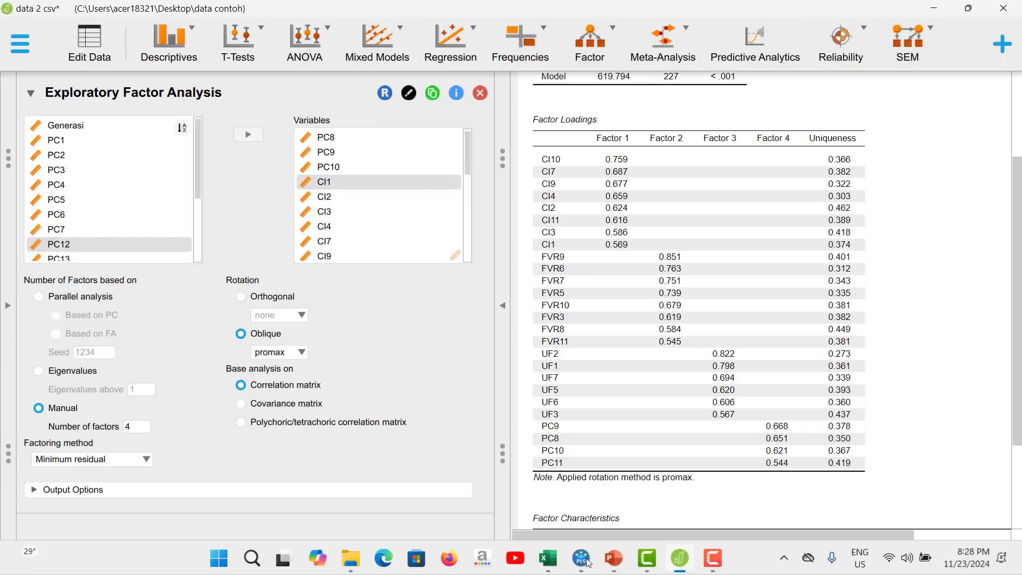
click(588, 561)
click(689, 458)
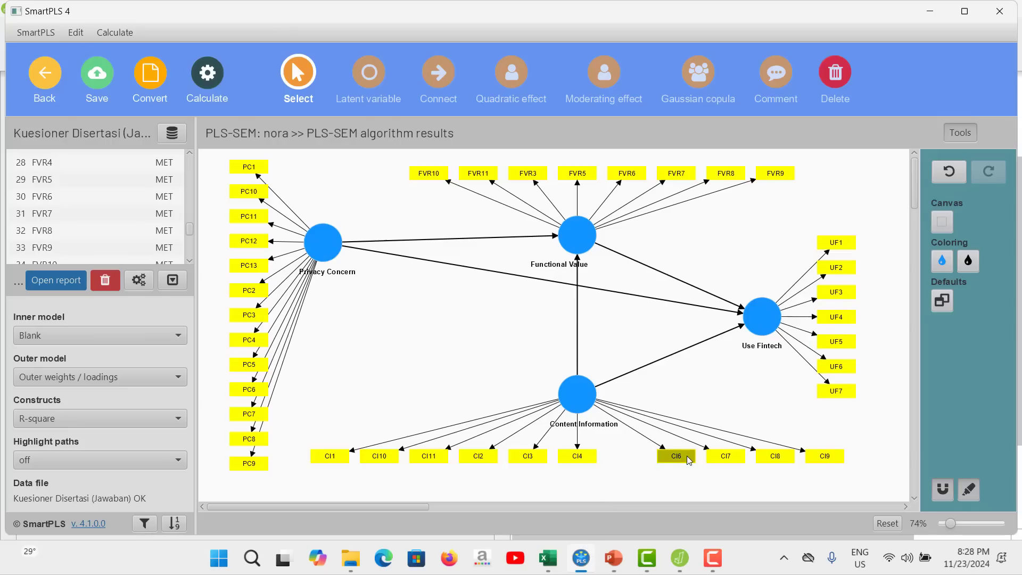
right_click(690, 458)
click(722, 457)
Look up the remaining CI loadings in JASP, and delete the indicator CI8 from Content Information in SmartPLS.
click(581, 559)
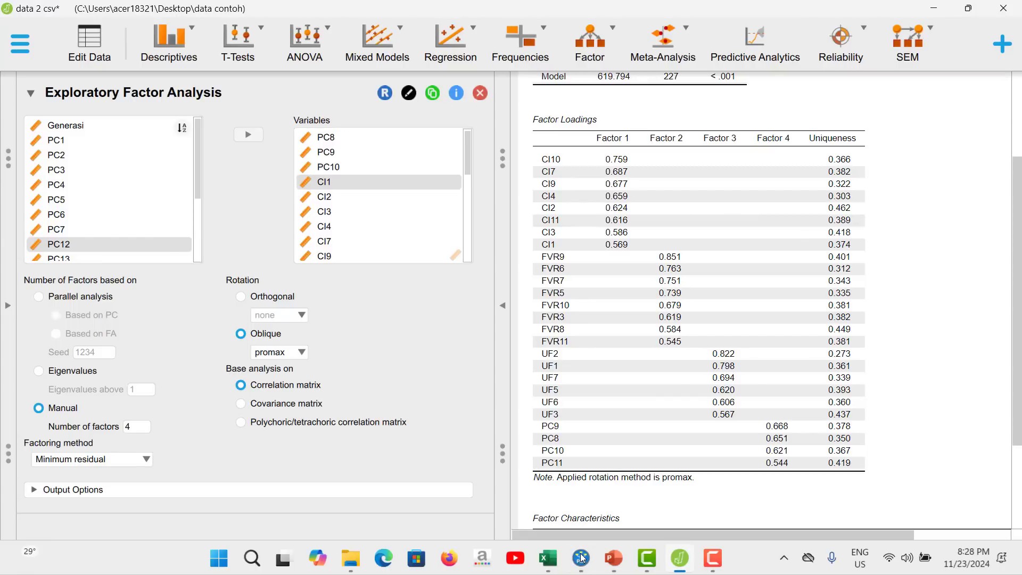
click(582, 557)
click(787, 456)
right_click(788, 456)
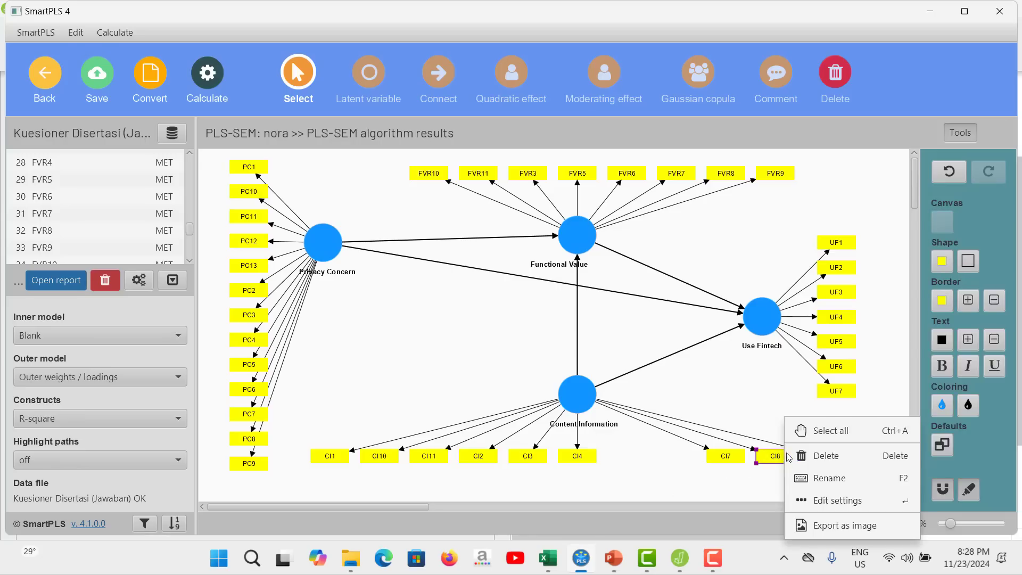
click(814, 455)
Cross-check the remaining Content Information indicators in SmartPLS one by one against the CI items in the JASP factor loadings table.
click(580, 559)
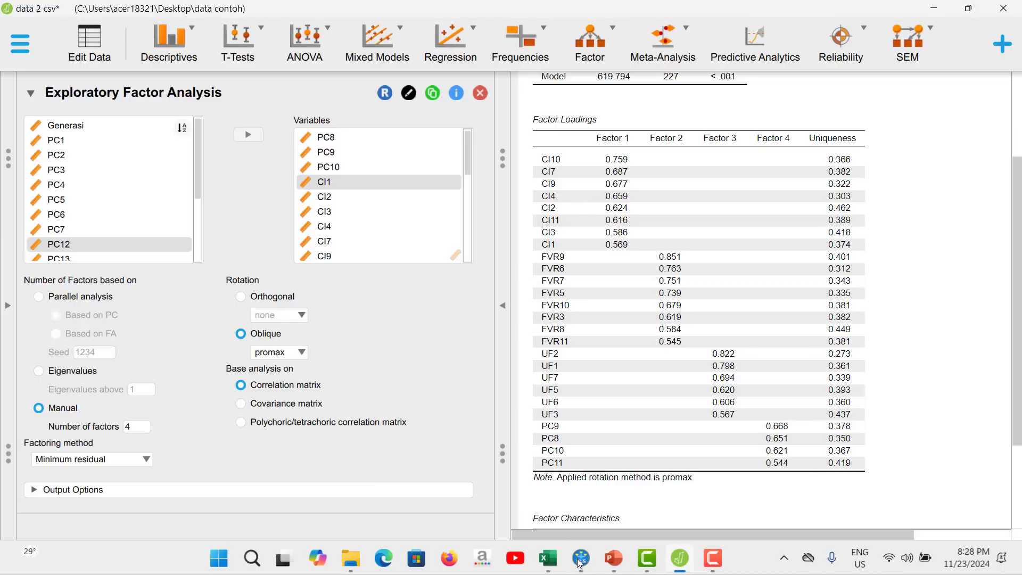
click(581, 559)
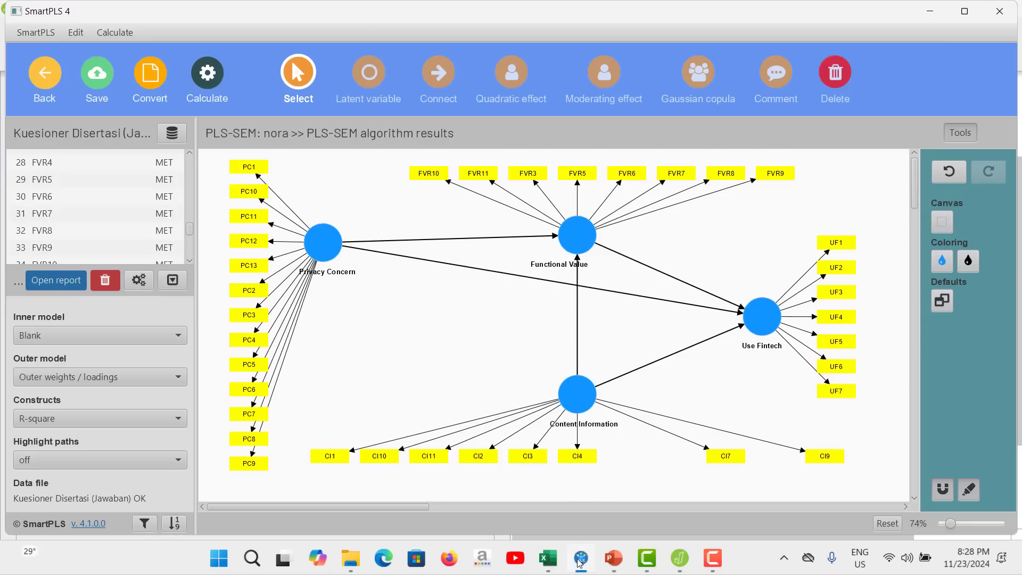
click(580, 563)
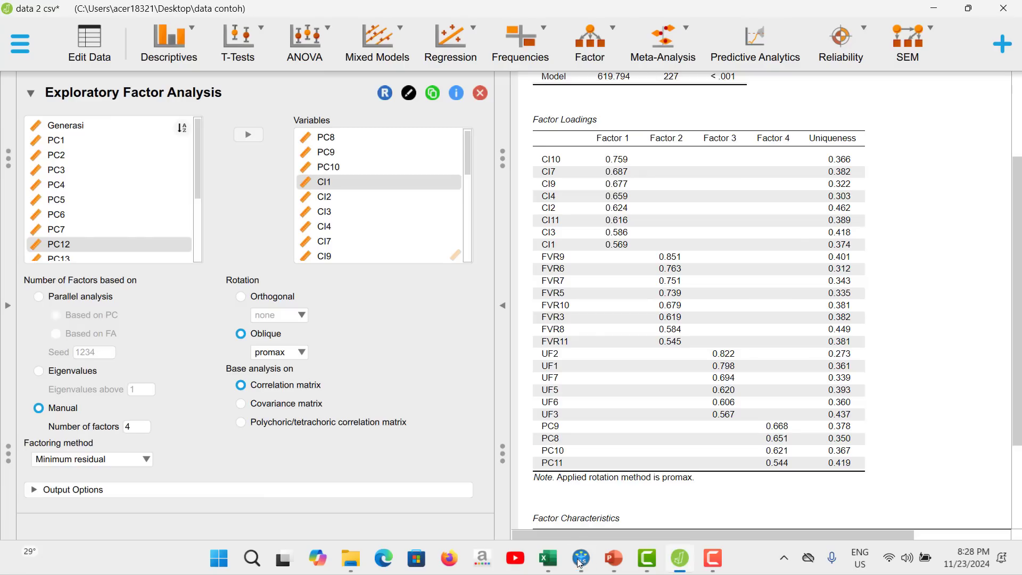
click(580, 560)
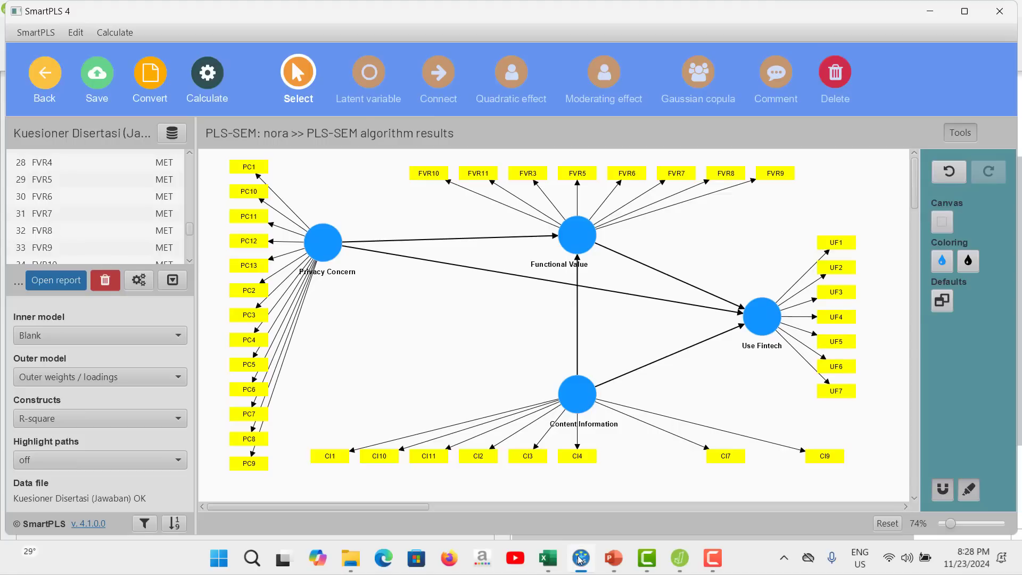
click(580, 559)
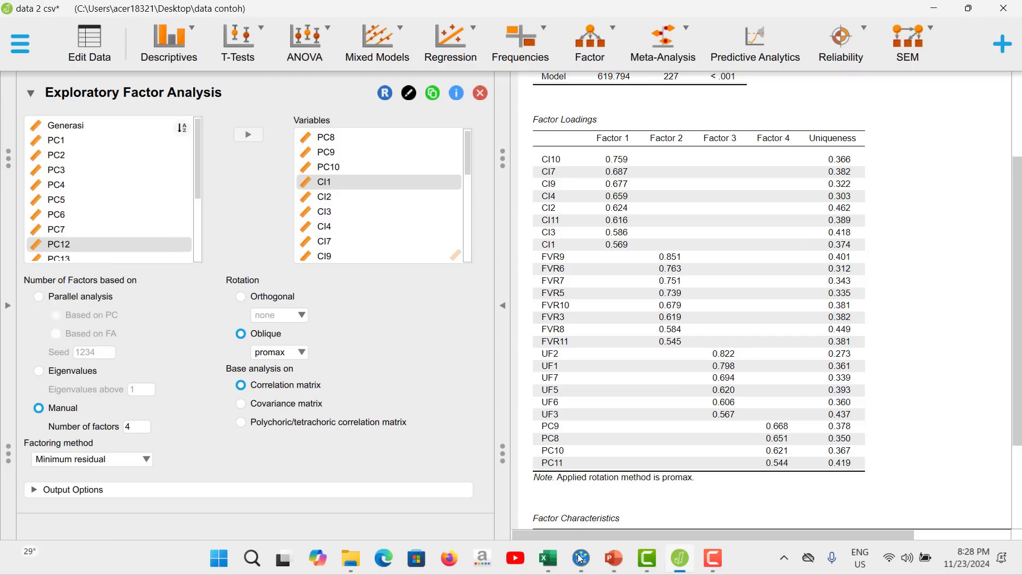
click(581, 557)
click(581, 557)
click(580, 557)
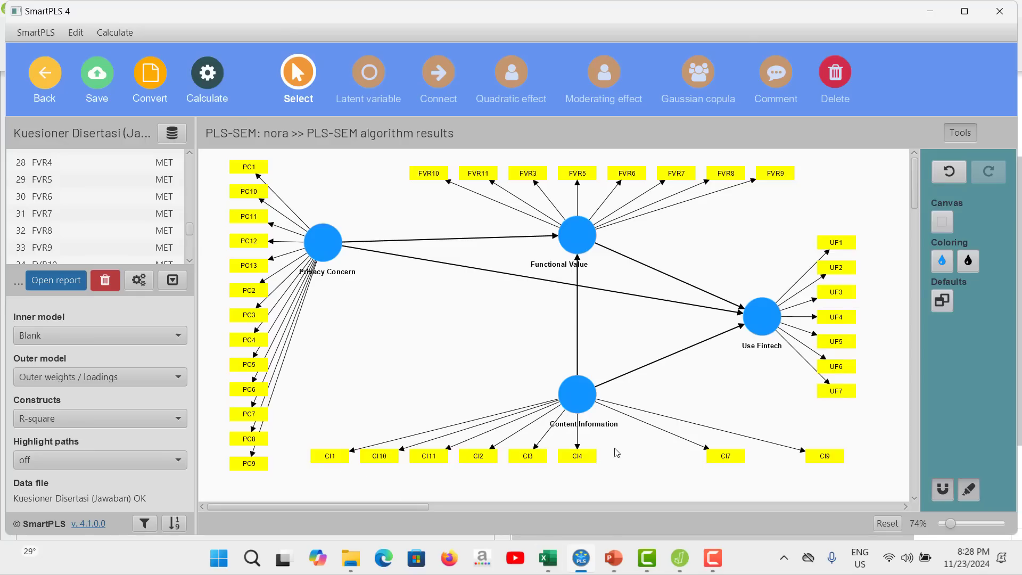
click(579, 568)
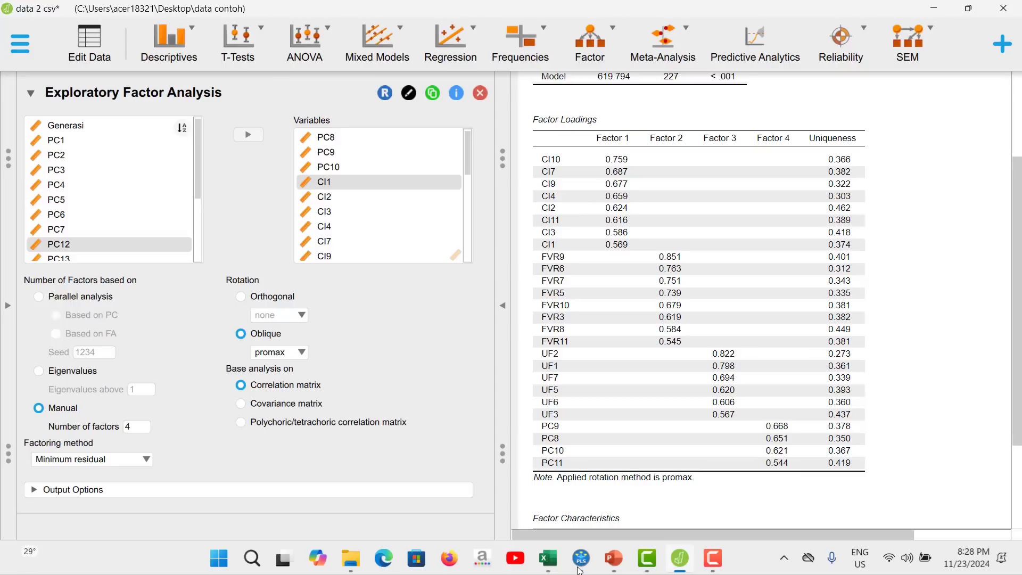
click(580, 569)
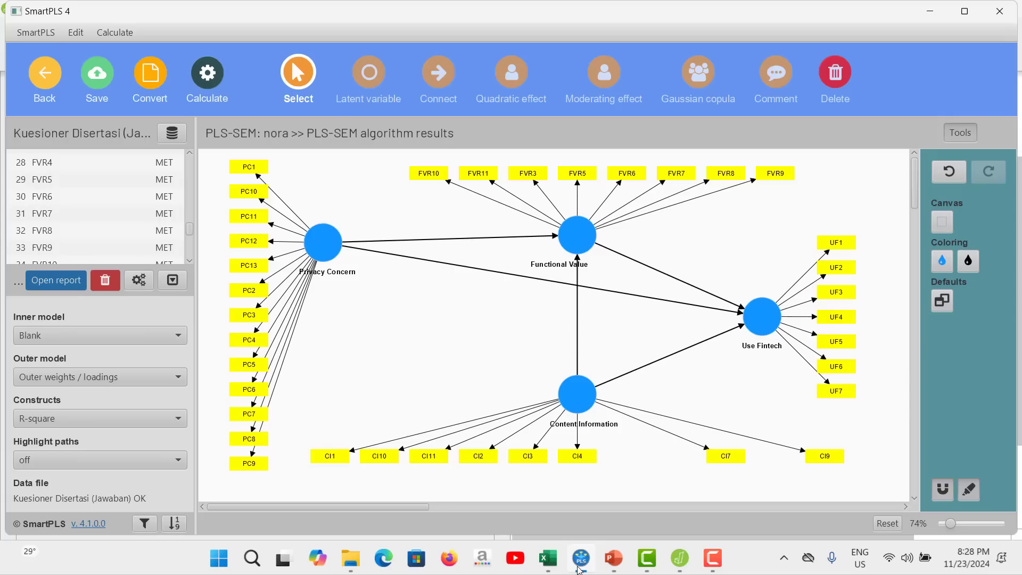
Recheck the CI loadings in JASP, and reset the Content Information construct's indicators to the default arrangement in SmartPLS.
click(579, 568)
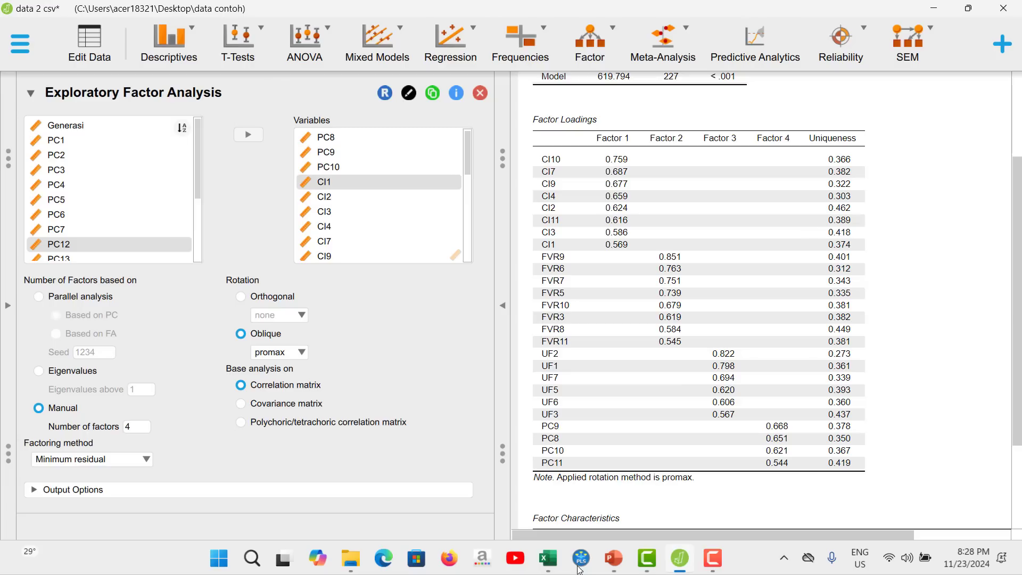
click(580, 568)
click(578, 396)
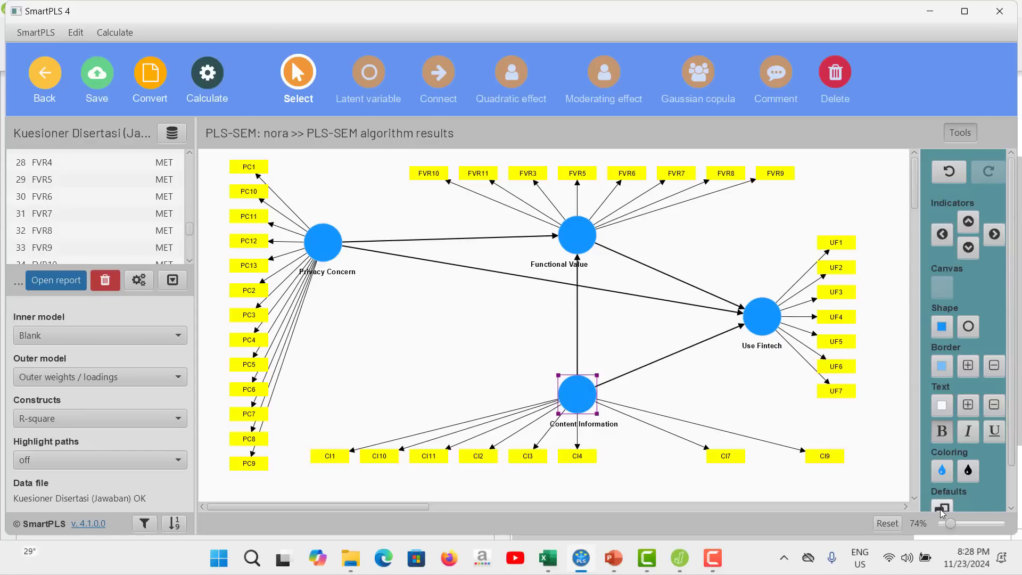
click(942, 507)
Consult the UF loadings in JASP, and delete the indicator UF4 from the Use Fintech construct in SmartPLS.
click(585, 565)
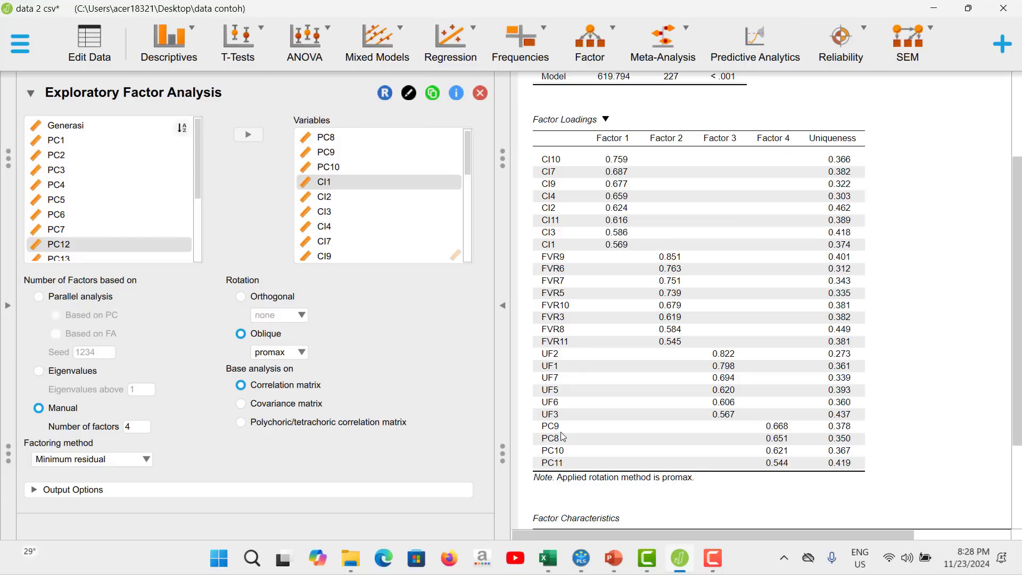
click(588, 563)
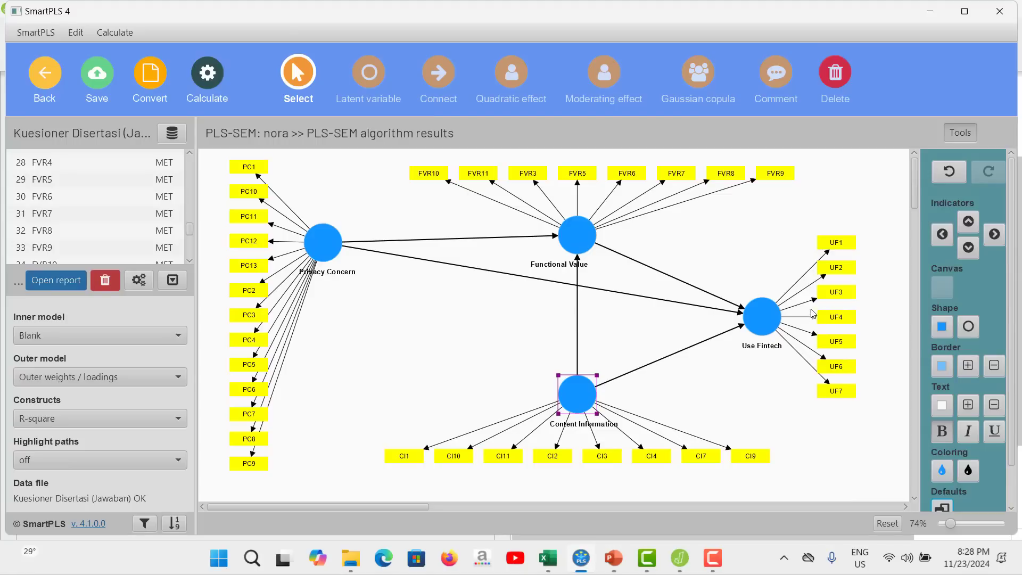
right_click(839, 319)
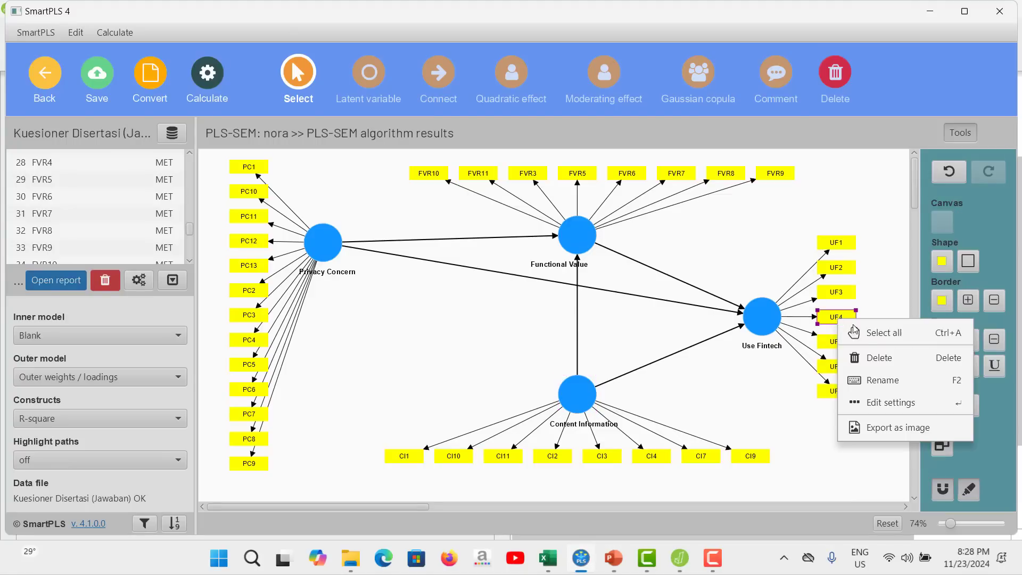
click(882, 358)
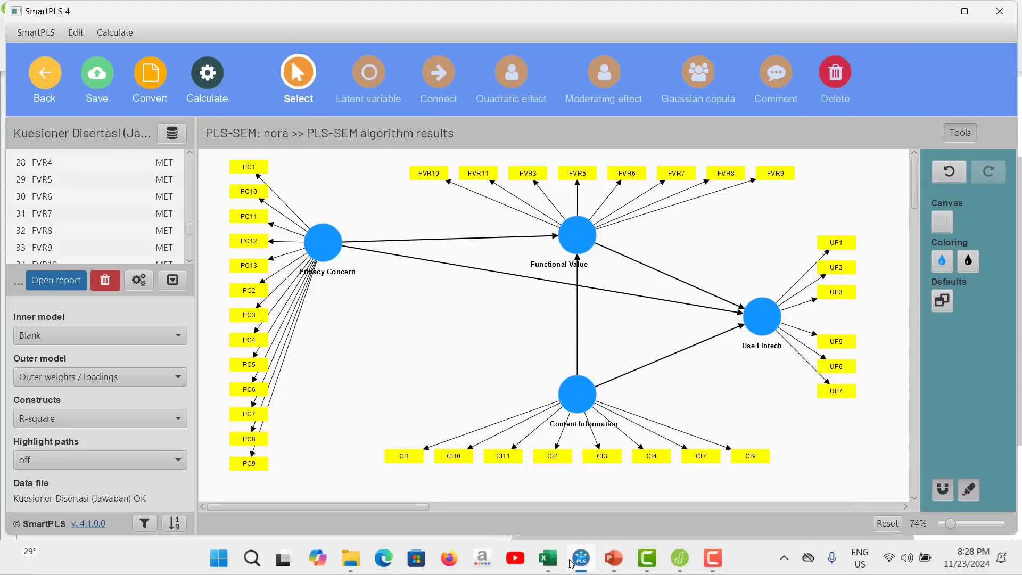
Verify the Use Fintech indicators against the JASP loadings, and reset the whole SmartPLS model's indicators to the default arrangement.
click(587, 567)
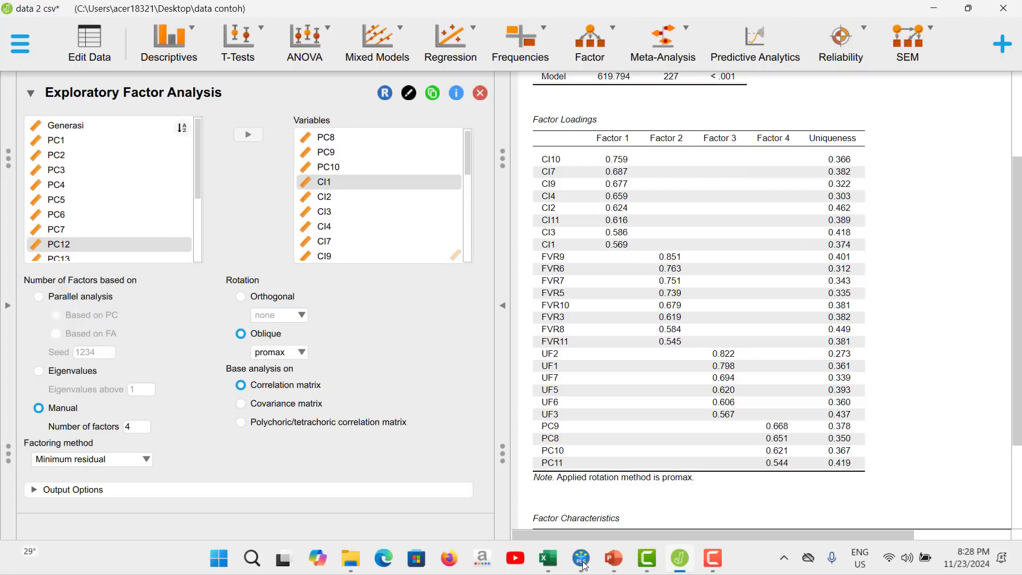
click(583, 564)
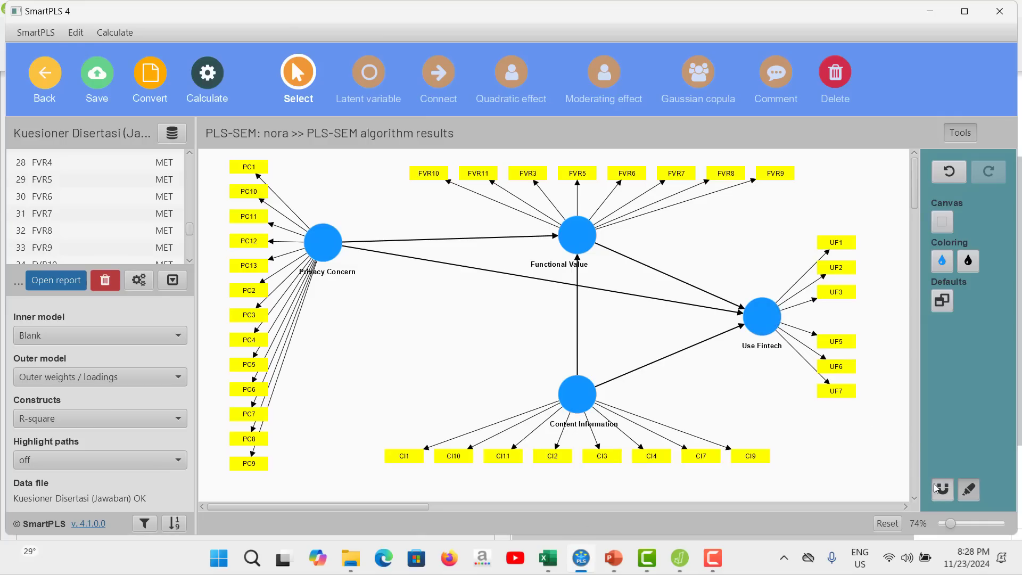
click(942, 300)
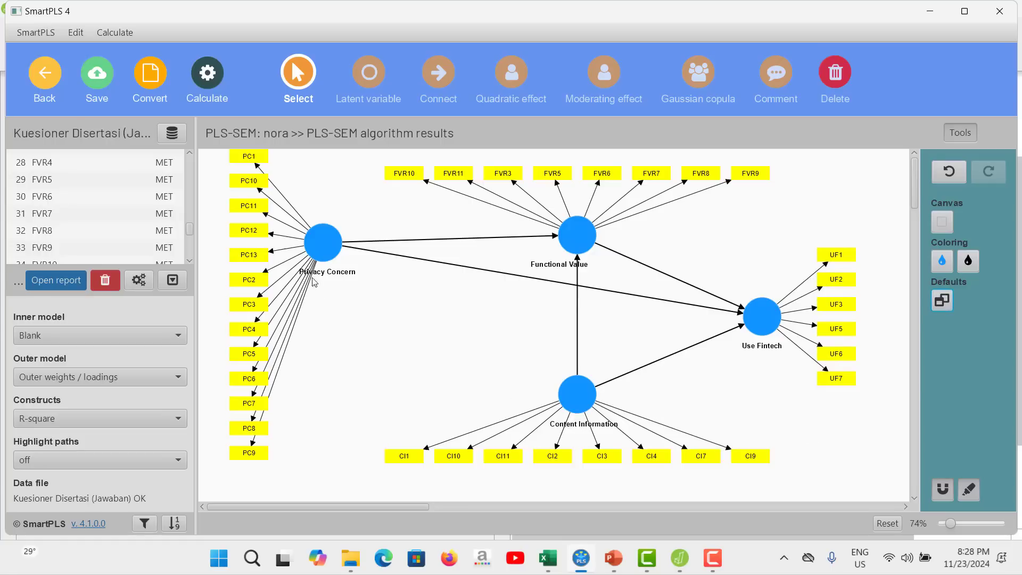
Check the PC items in the JASP factor loadings, and delete the indicator PC1 from Privacy Concern in SmartPLS.
click(581, 560)
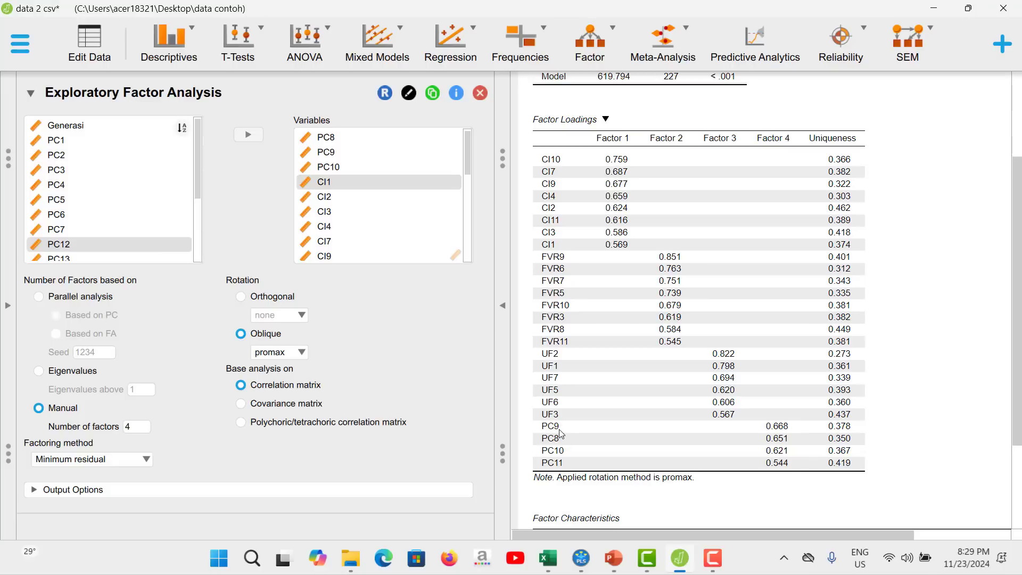
mouse_move(678, 559)
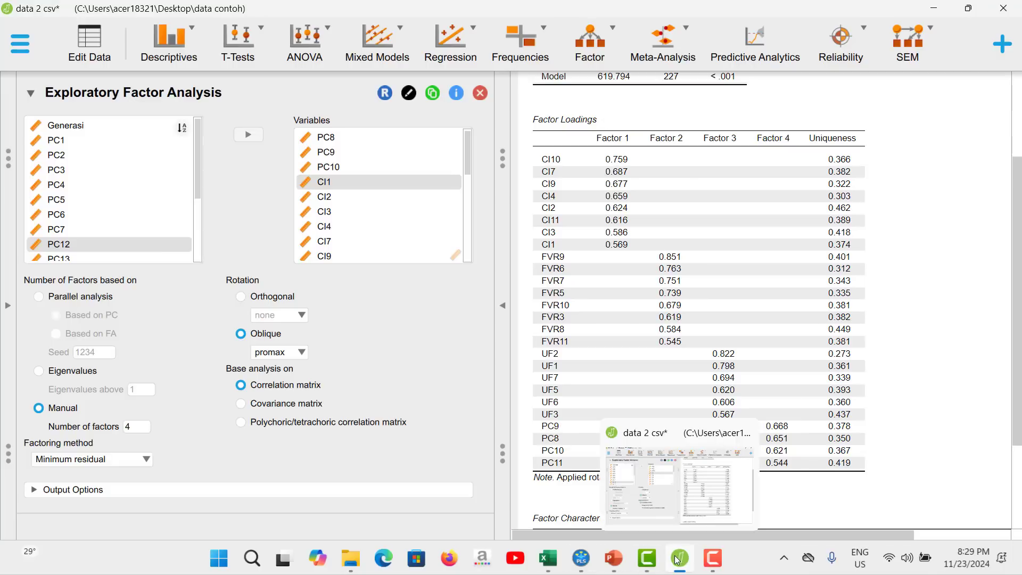
click(581, 558)
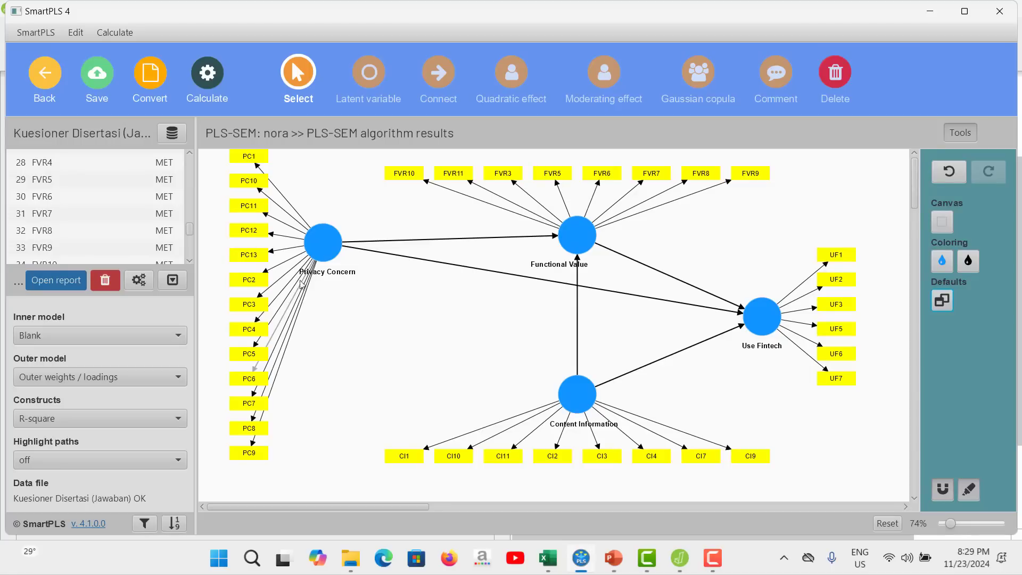
right_click(245, 158)
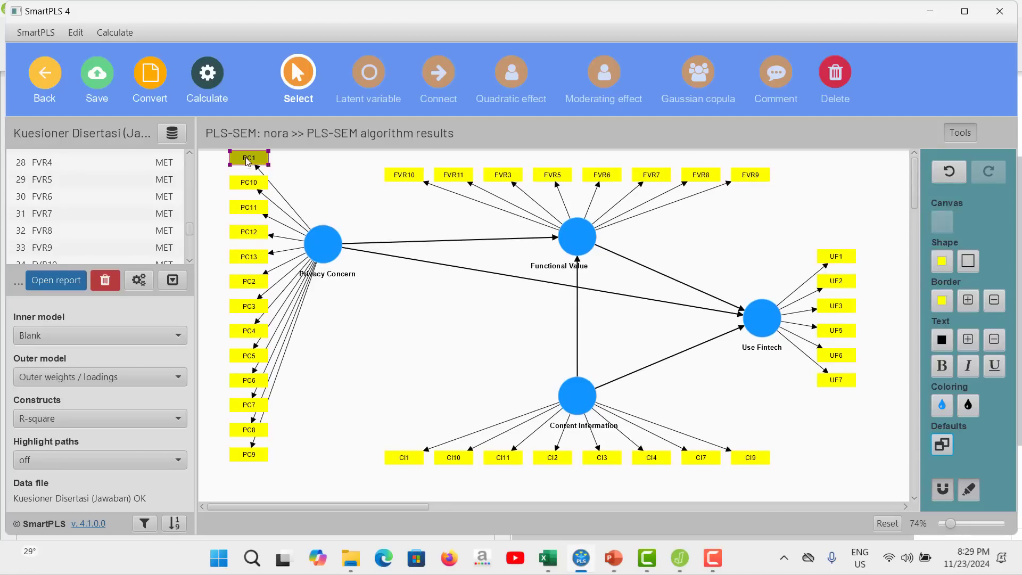
click(282, 196)
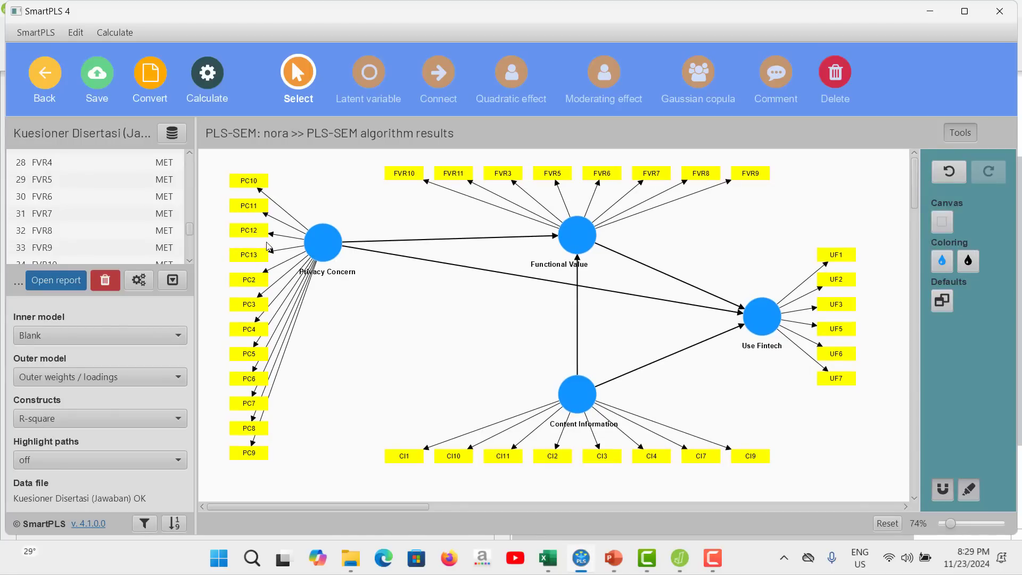
Delete the indicators PC2, PC3 and PC4 from the Privacy Concern construct.
right_click(252, 280)
click(306, 319)
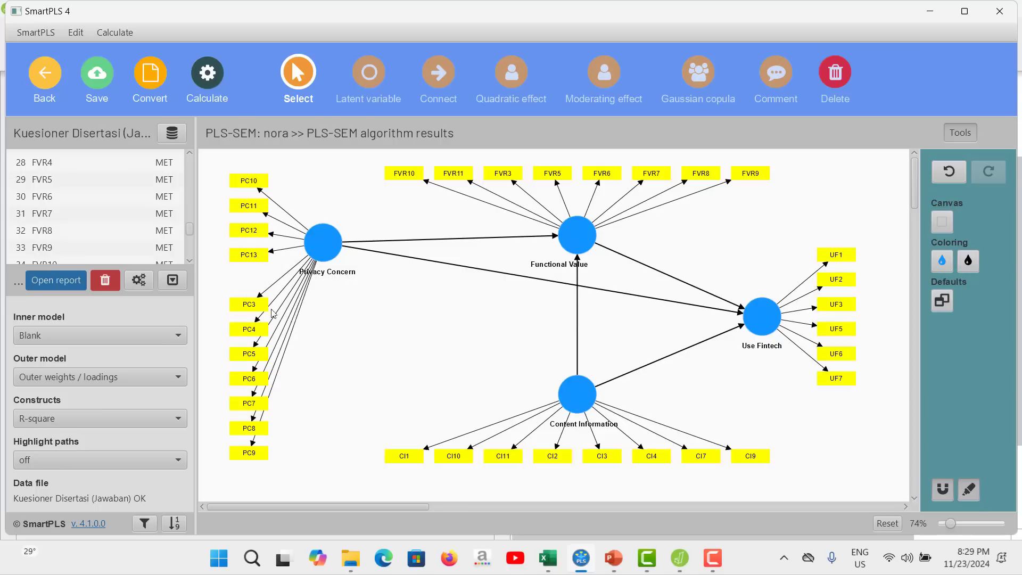
click(257, 303)
right_click(256, 306)
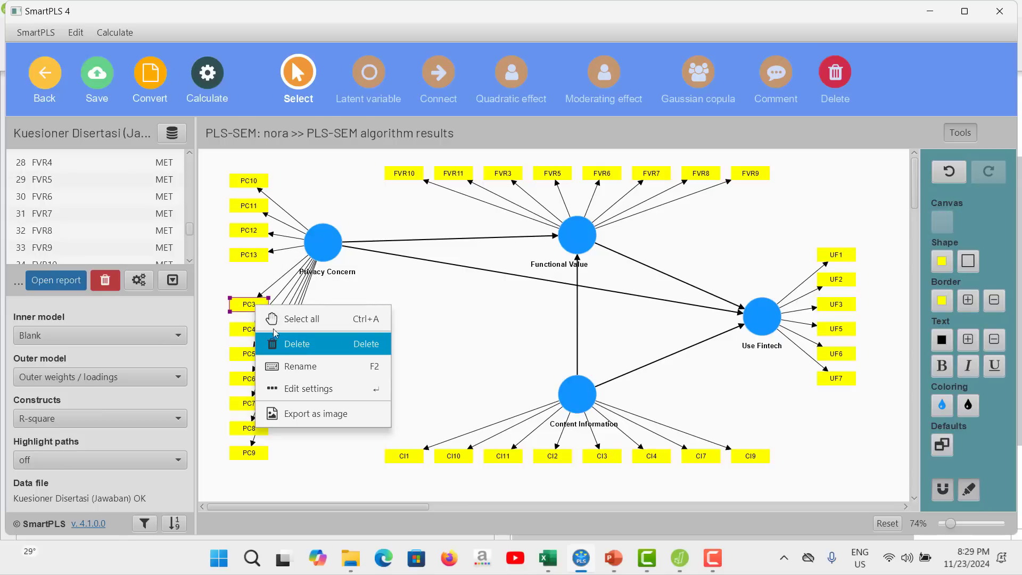
click(300, 341)
click(254, 329)
right_click(257, 330)
click(314, 359)
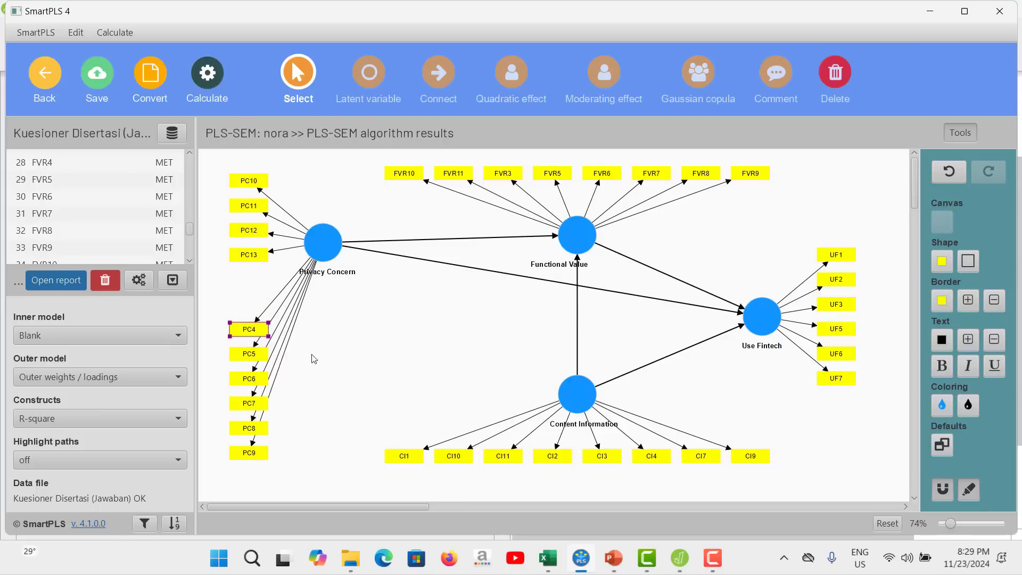
Delete the indicators PC5, PC6 and PC7 from the Privacy Concern construct.
right_click(255, 359)
click(322, 400)
right_click(248, 387)
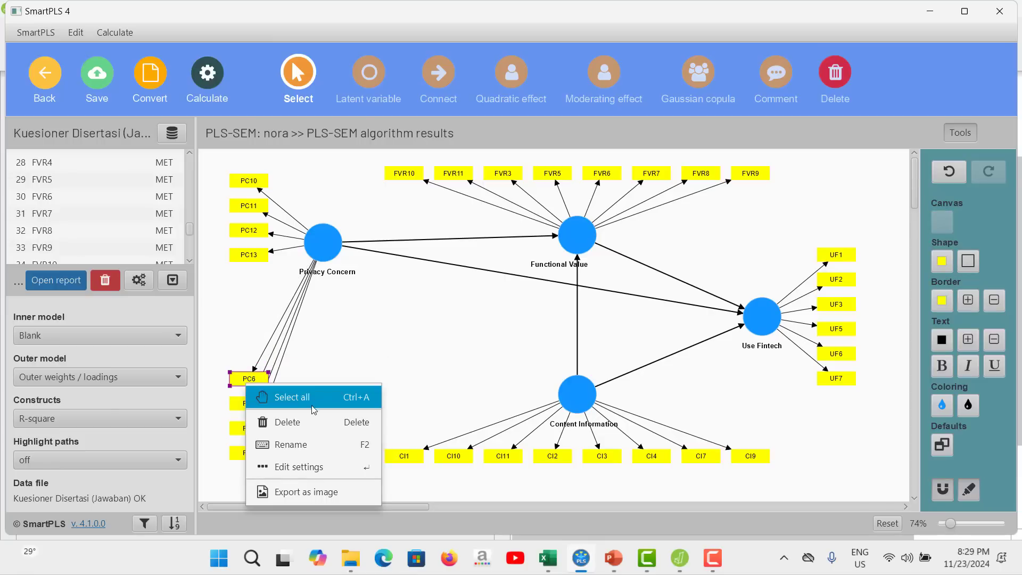
click(314, 420)
click(252, 407)
right_click(253, 407)
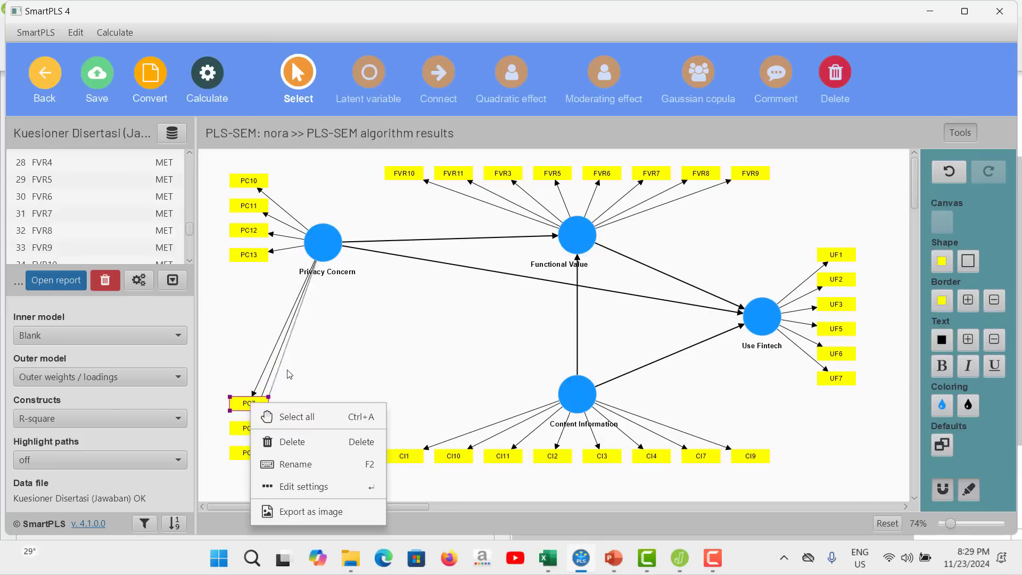
click(354, 347)
right_click(259, 404)
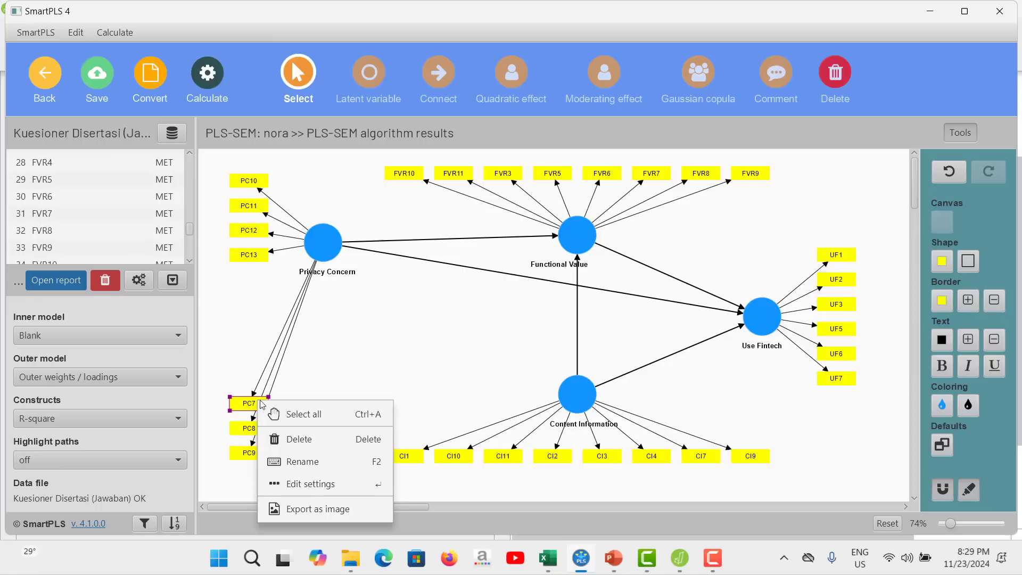
click(296, 437)
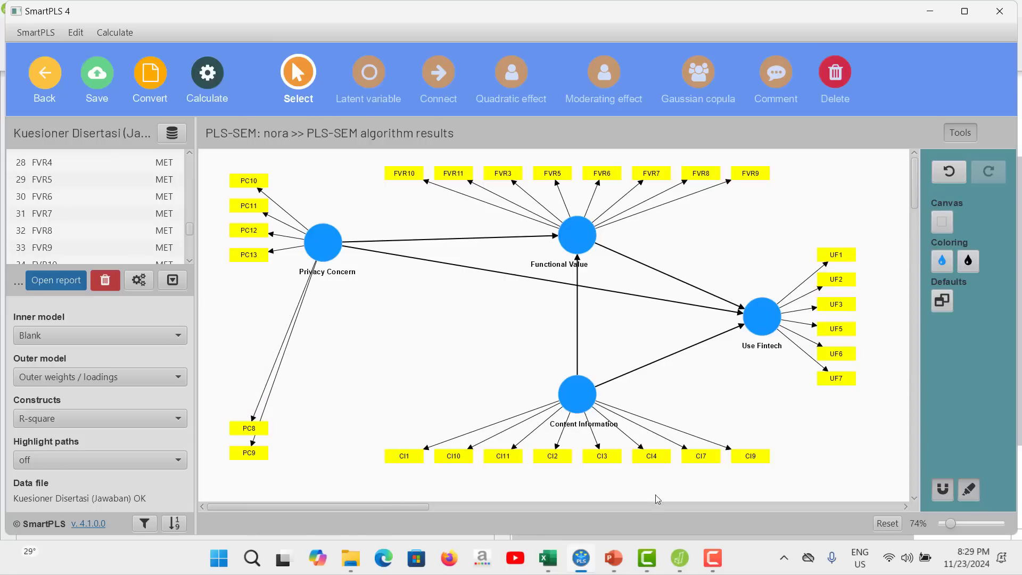
Check the retained PC items in the JASP factor loadings, and delete the indicators PC12 and PC13 from Privacy Concern in SmartPLS.
click(585, 557)
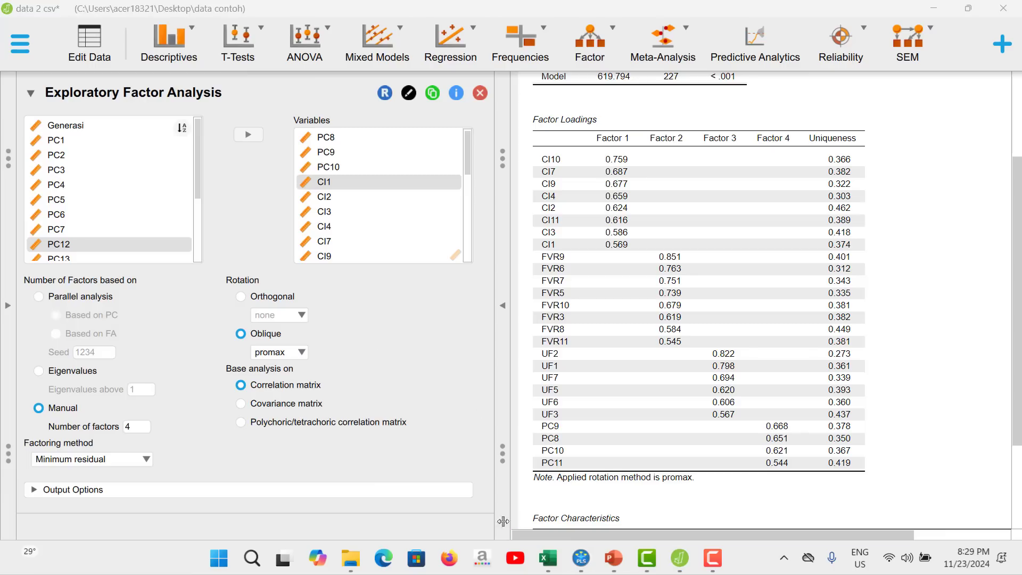
click(581, 557)
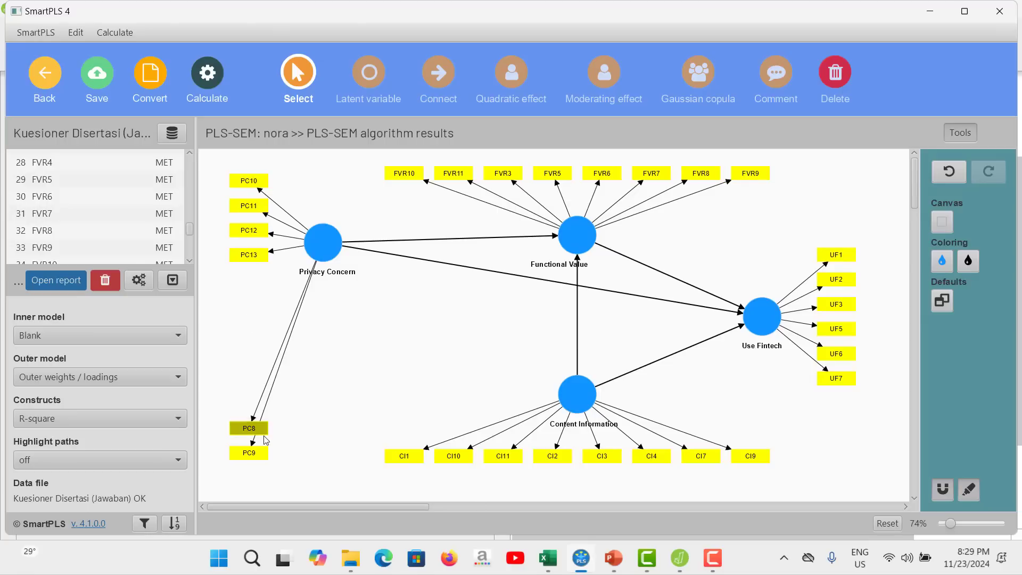
right_click(260, 230)
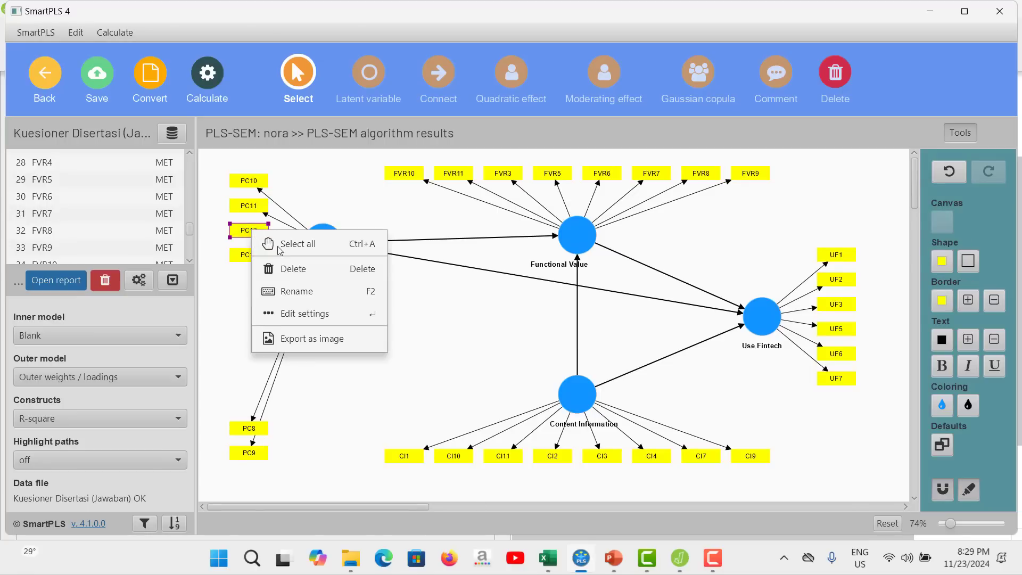
click(282, 264)
right_click(259, 257)
click(283, 290)
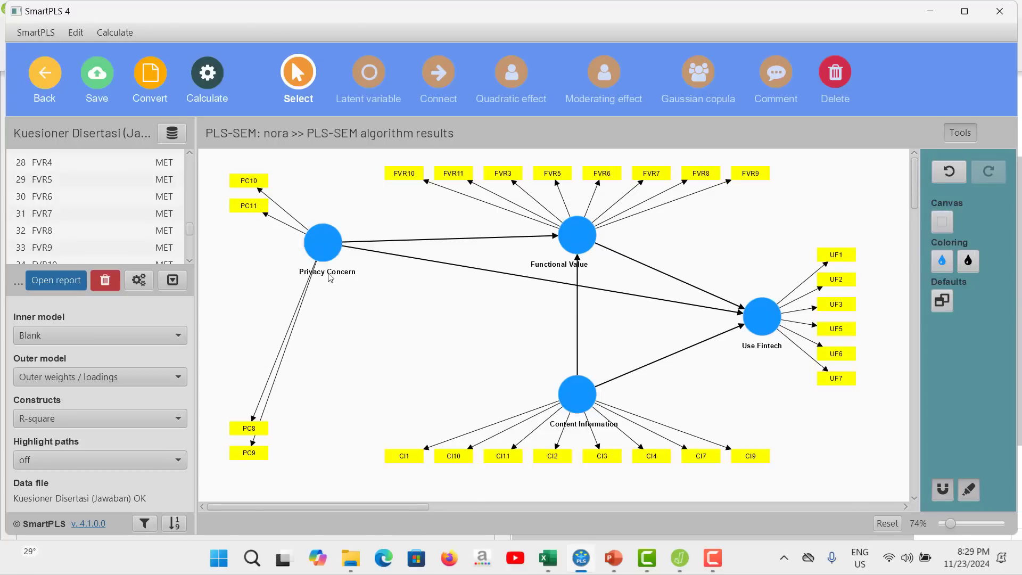
Reset the Privacy Concern construct's indicators to the default arrangement, and compare the model with the JASP factor loadings.
click(322, 242)
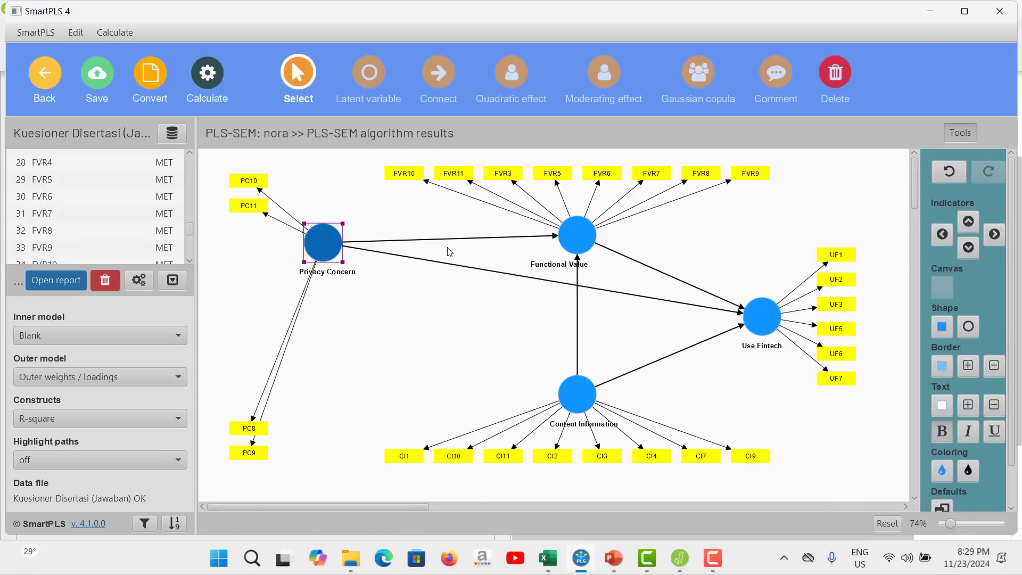
click(946, 502)
click(409, 326)
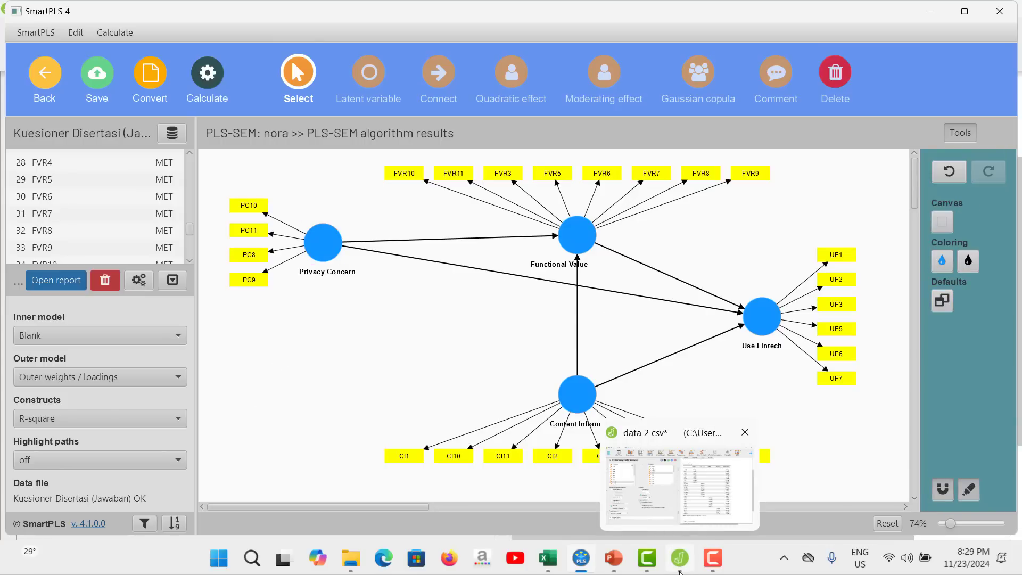
click(680, 562)
click(680, 561)
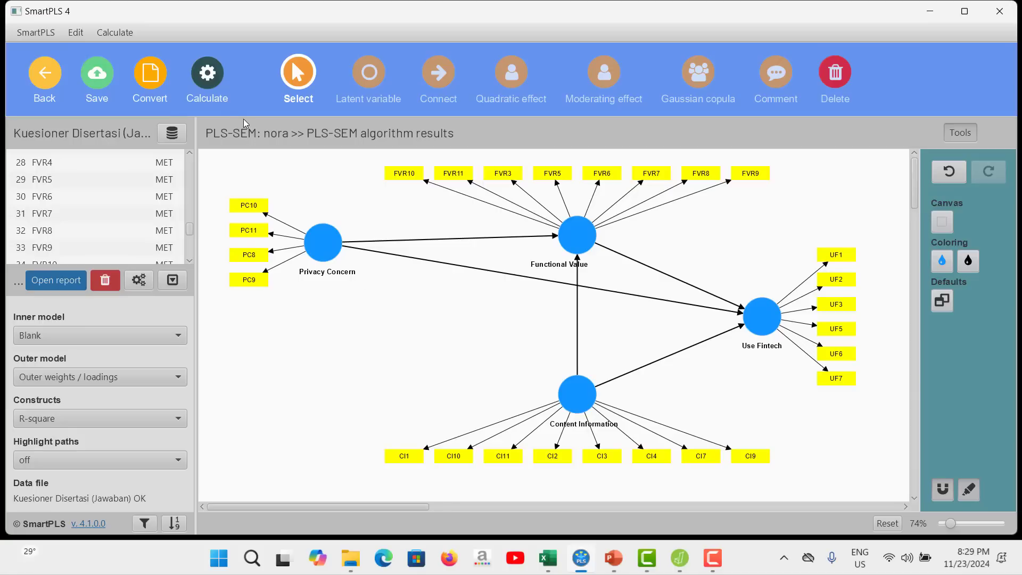
Run the PLS-SEM algorithm on the reduced model with the path weighting scheme and standardized results, opening the report.
click(207, 67)
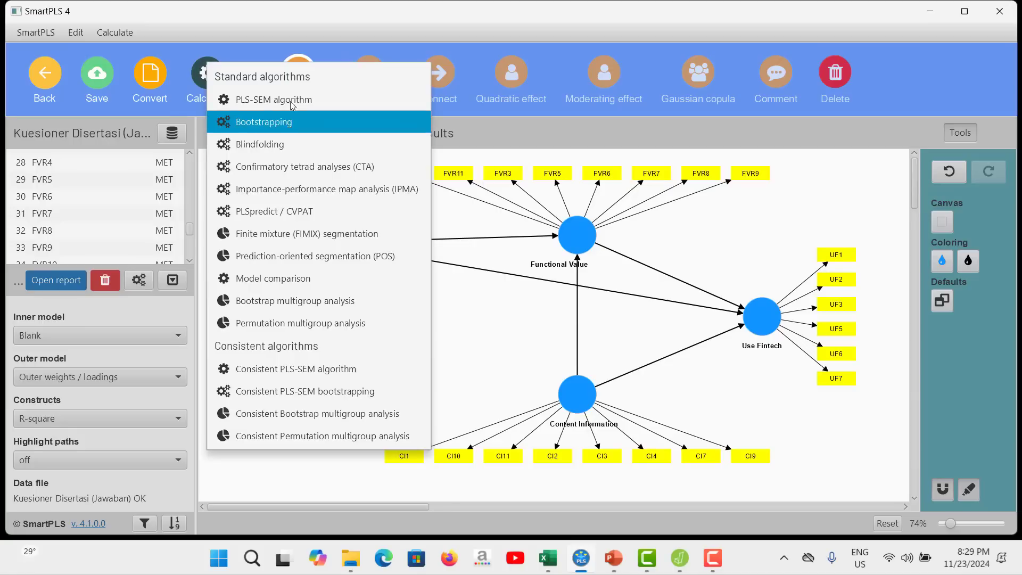
click(531, 103)
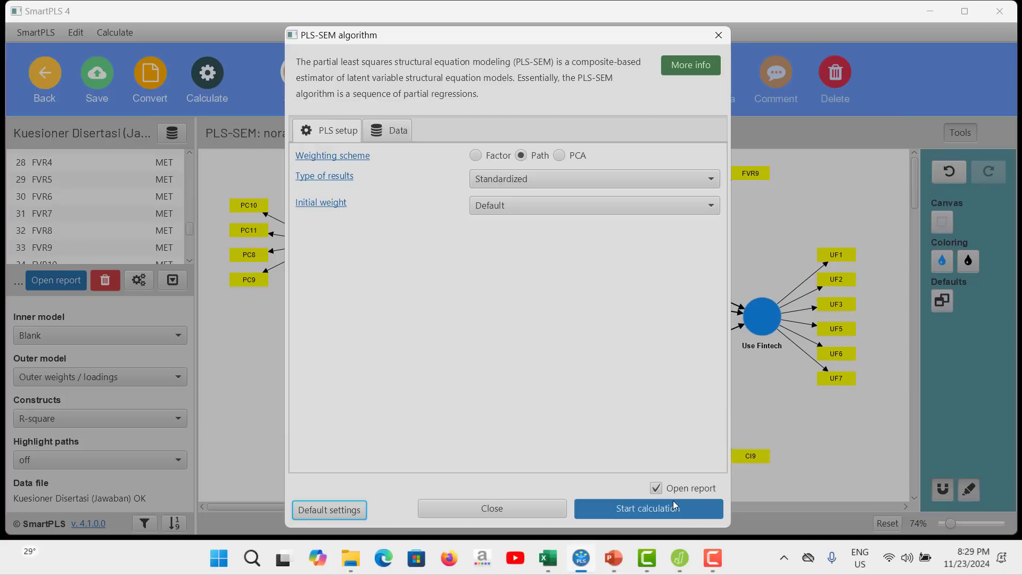
click(670, 506)
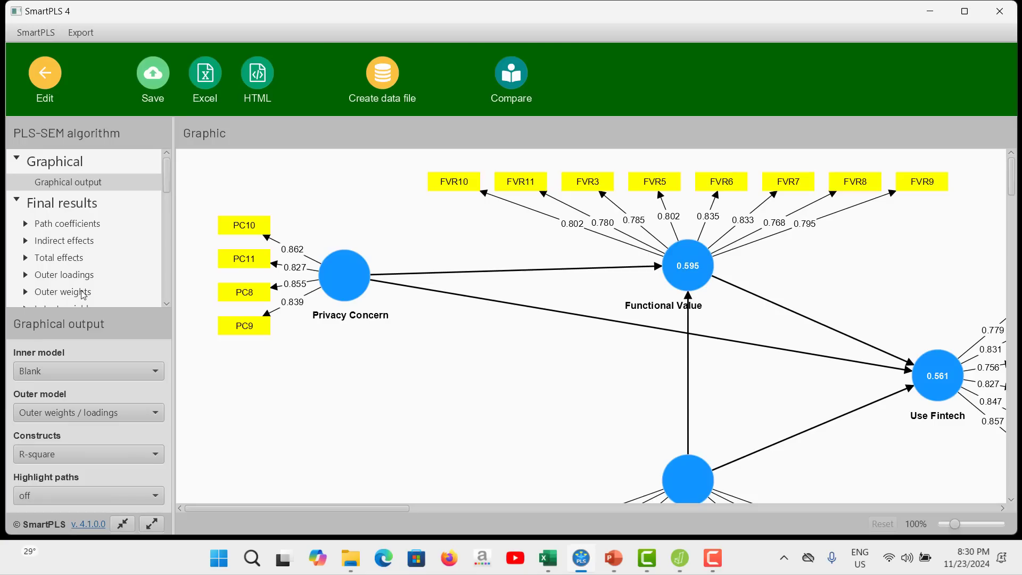
Examine the outer loadings matrix of all constructs and the construct reliability and validity overview in the report.
click(85, 274)
scroll(688, 282, down, 2)
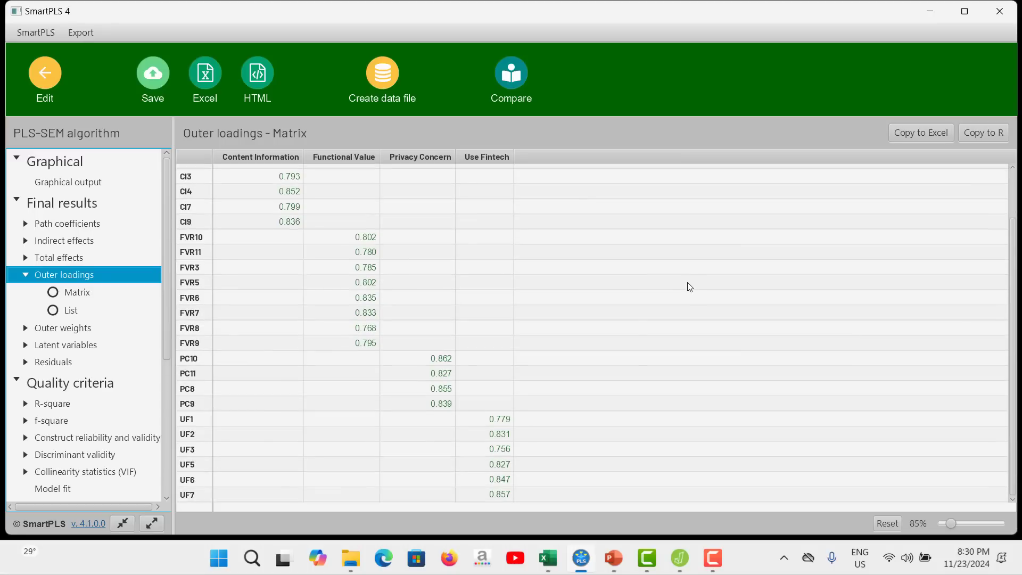
scroll(532, 259, up, 2)
scroll(536, 280, down, 2)
scroll(72, 471, down, 1)
click(95, 411)
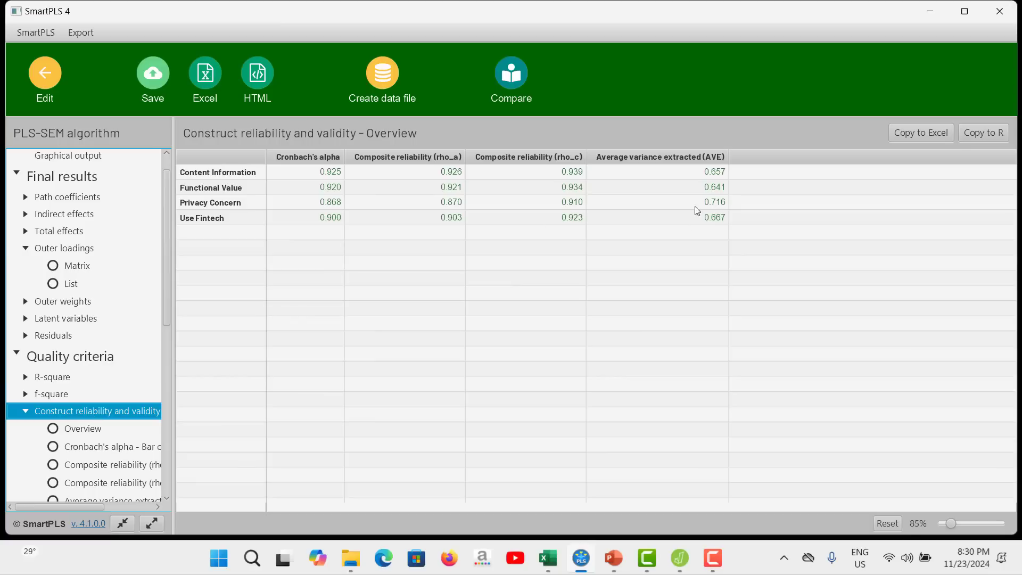
Examine the discriminant validity results for the HTMT matrix and the Fornell-Larcker criterion.
scroll(119, 447, down, 2)
scroll(119, 446, down, 1)
click(111, 426)
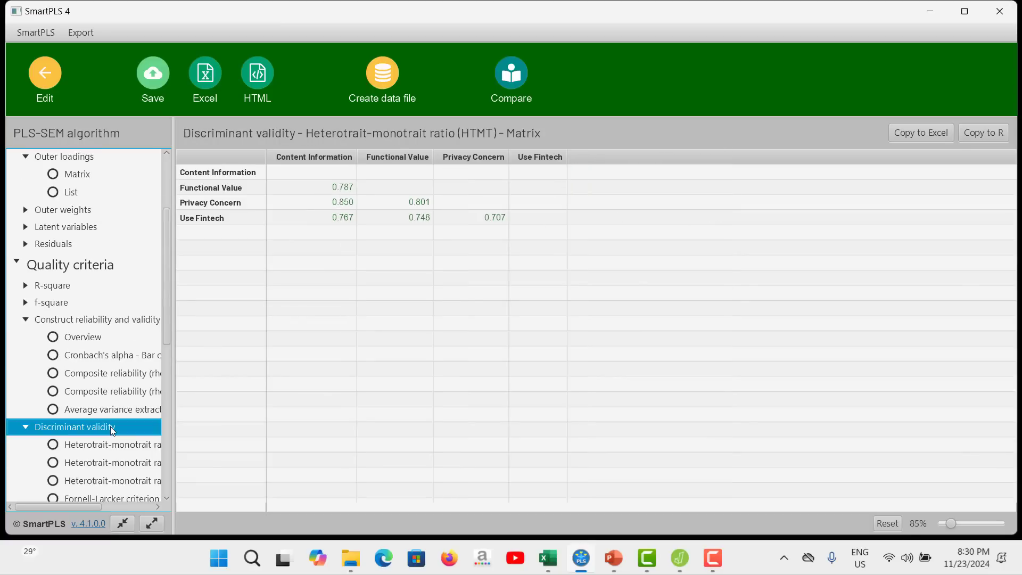
scroll(109, 412, down, 3)
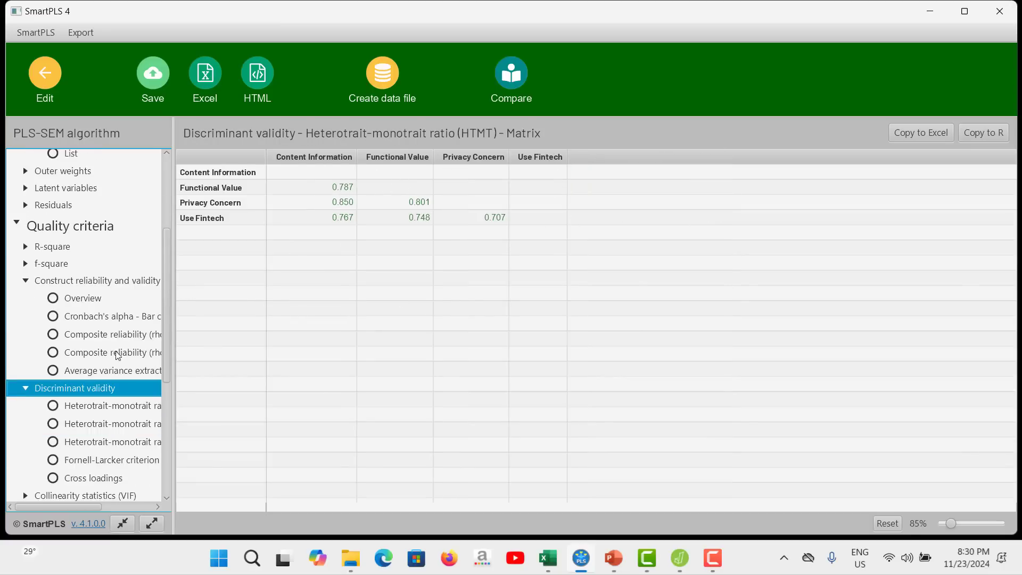
click(110, 411)
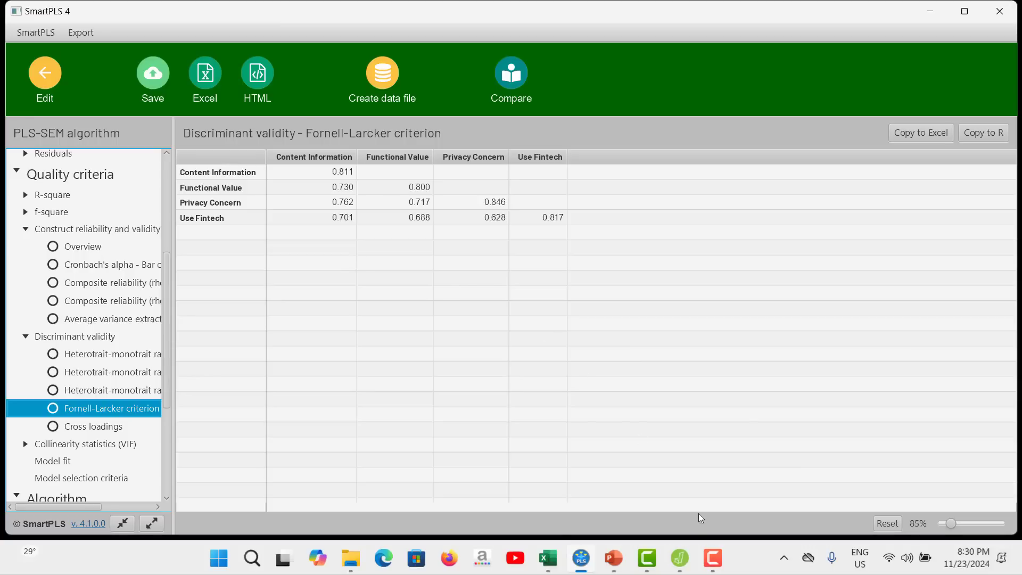
click(712, 559)
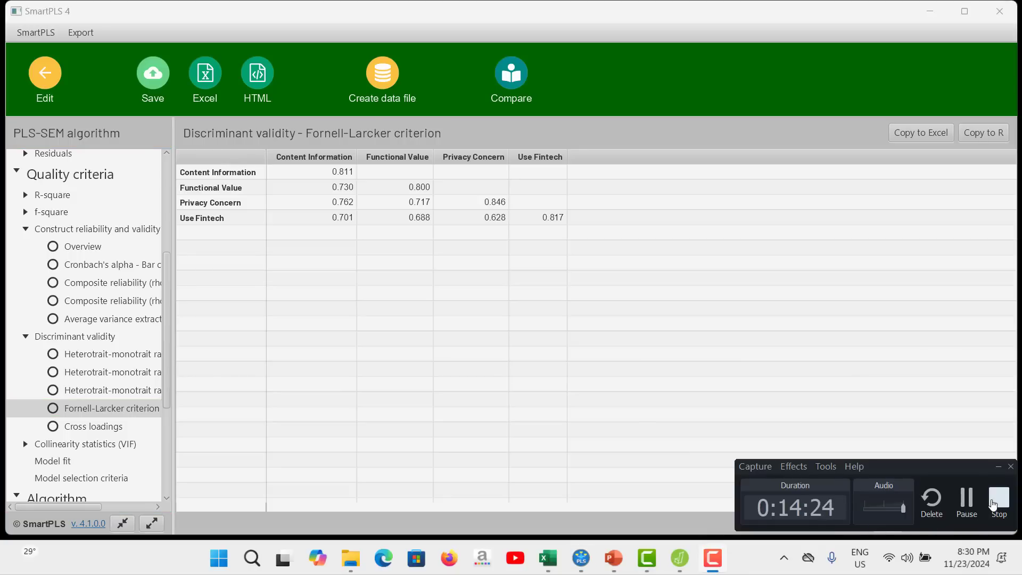